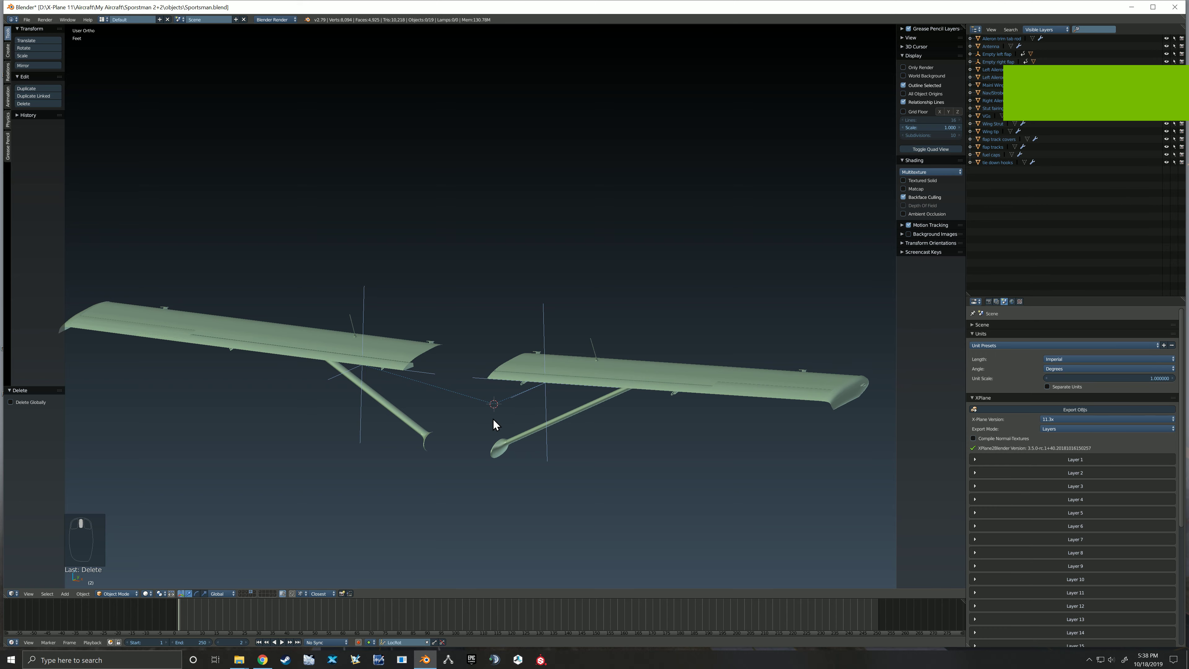
Switch to the front orthographic view and bring up the Add > Empty submenu
key(KP_1)
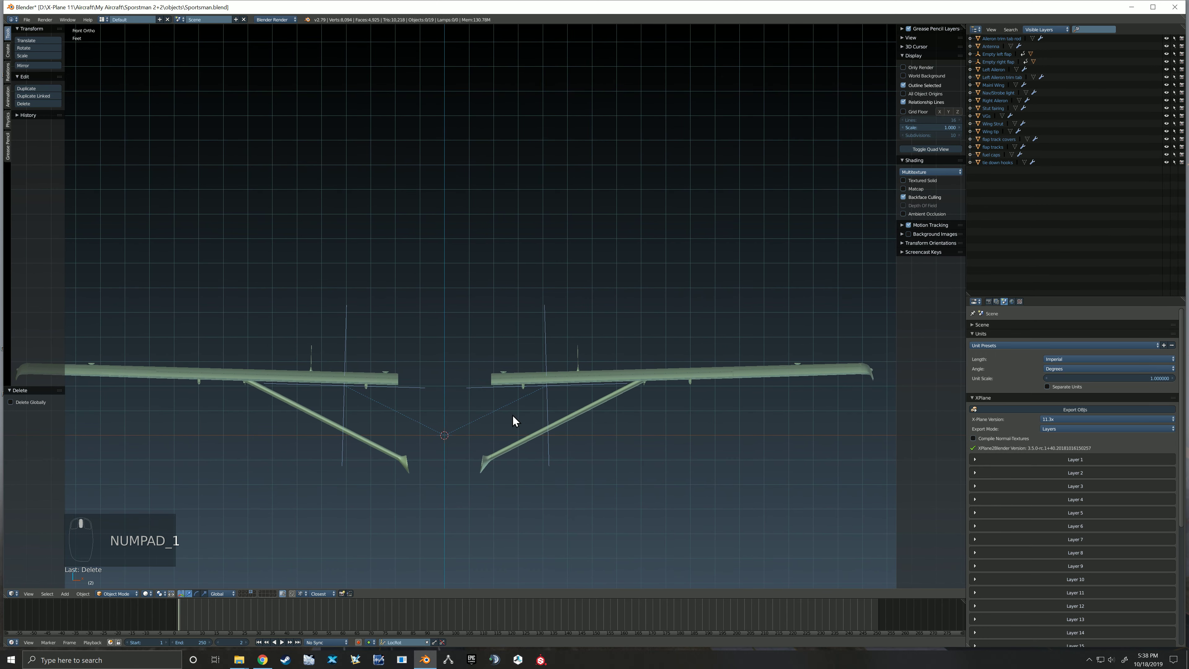
key(shift+a)
mouse_move(513, 416)
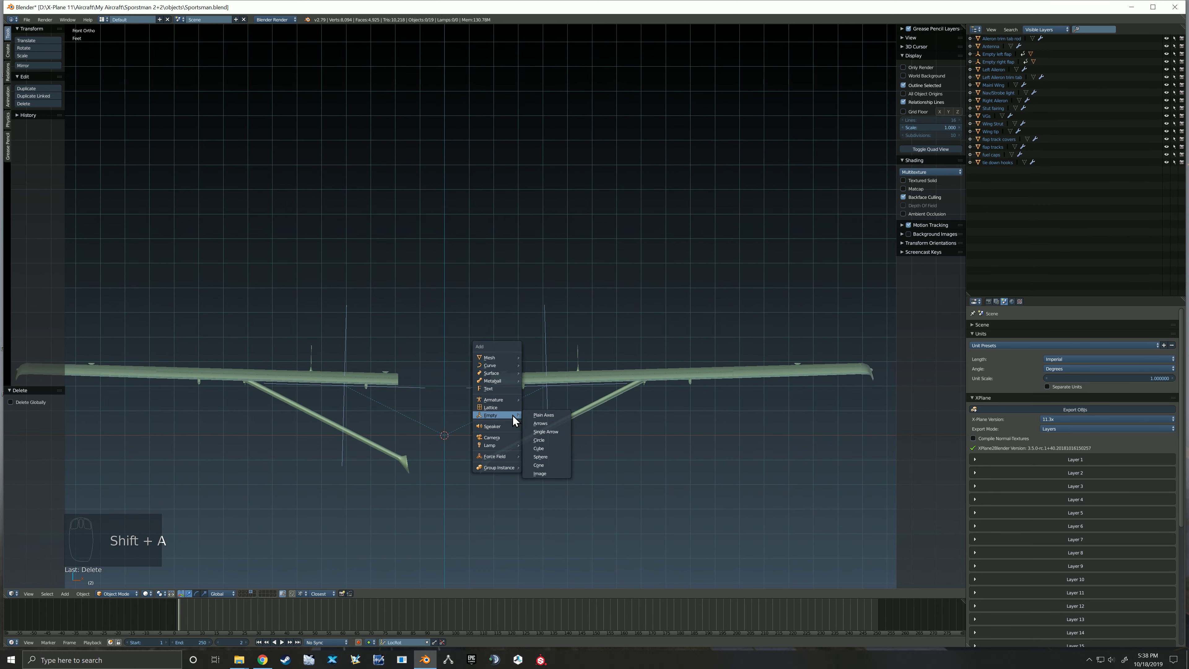
Add a plain axes empty, place it on the right wing, and lower it slightly
click(552, 415)
key(g)
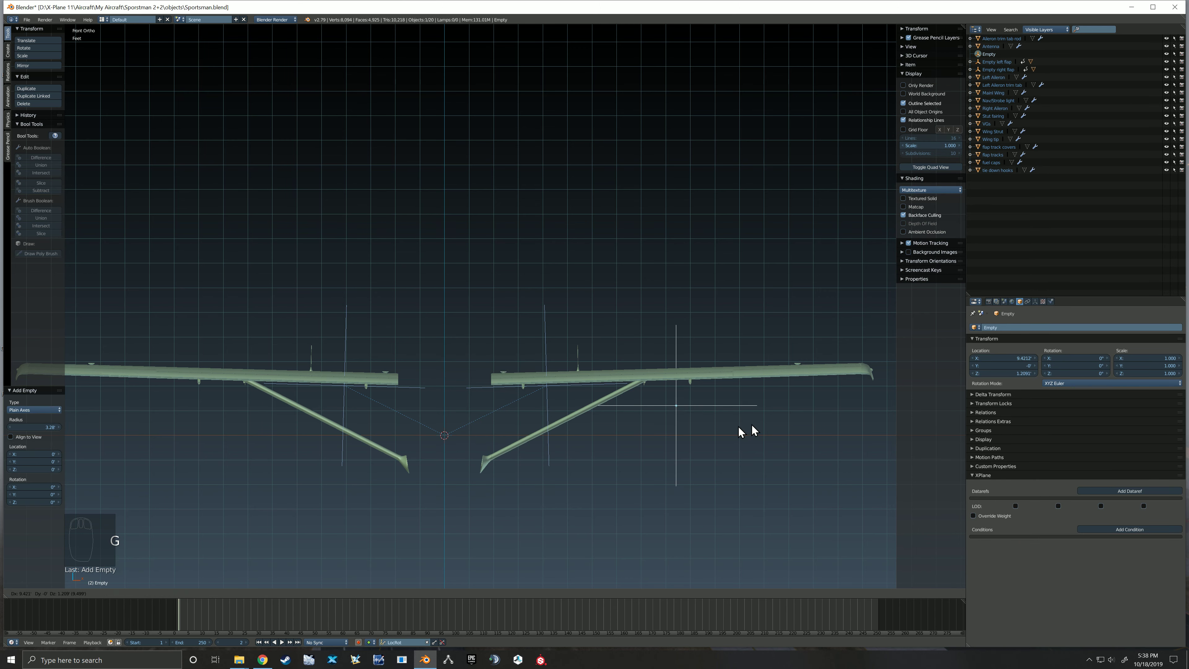
click(837, 393)
scroll(631, 414, up, 6)
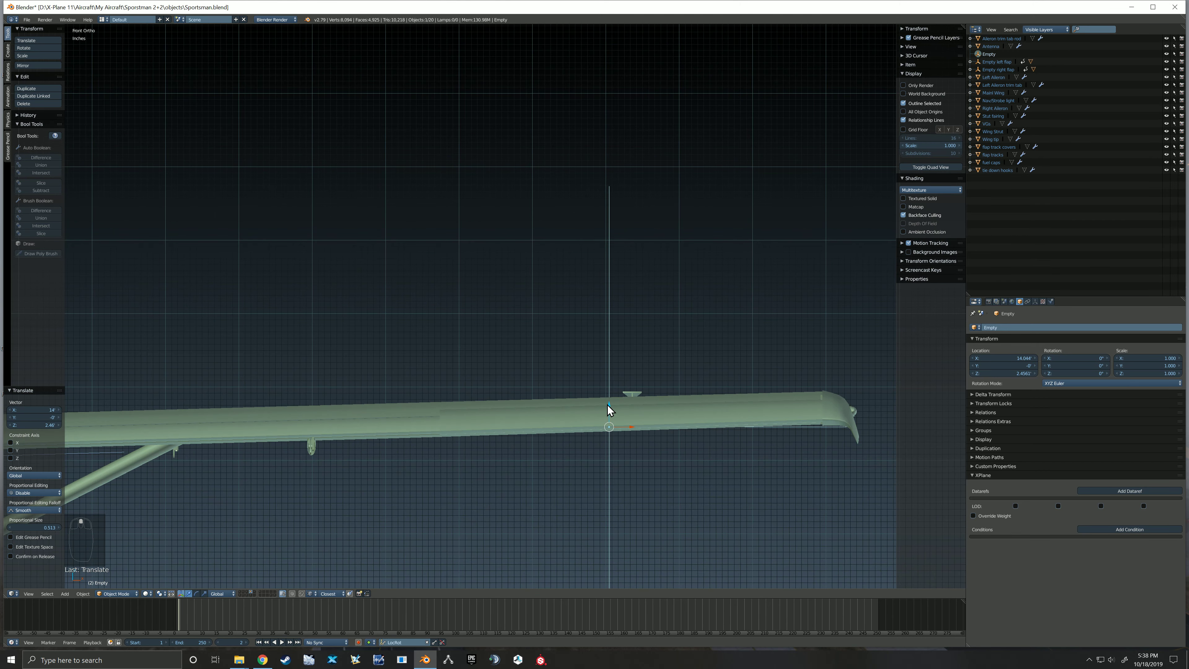
drag(607, 404, 610, 416)
Tilt the empty -1.6° about Y and slide it back along Y to -3.2648
text(r)
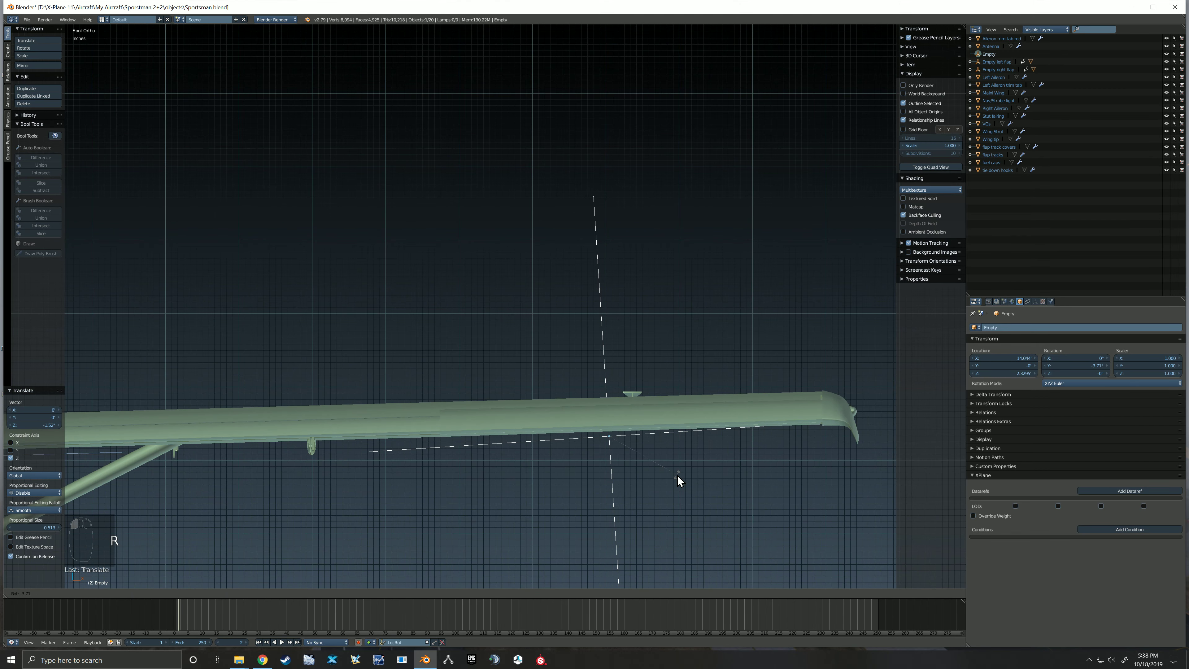
text(-1.6)
key(Return)
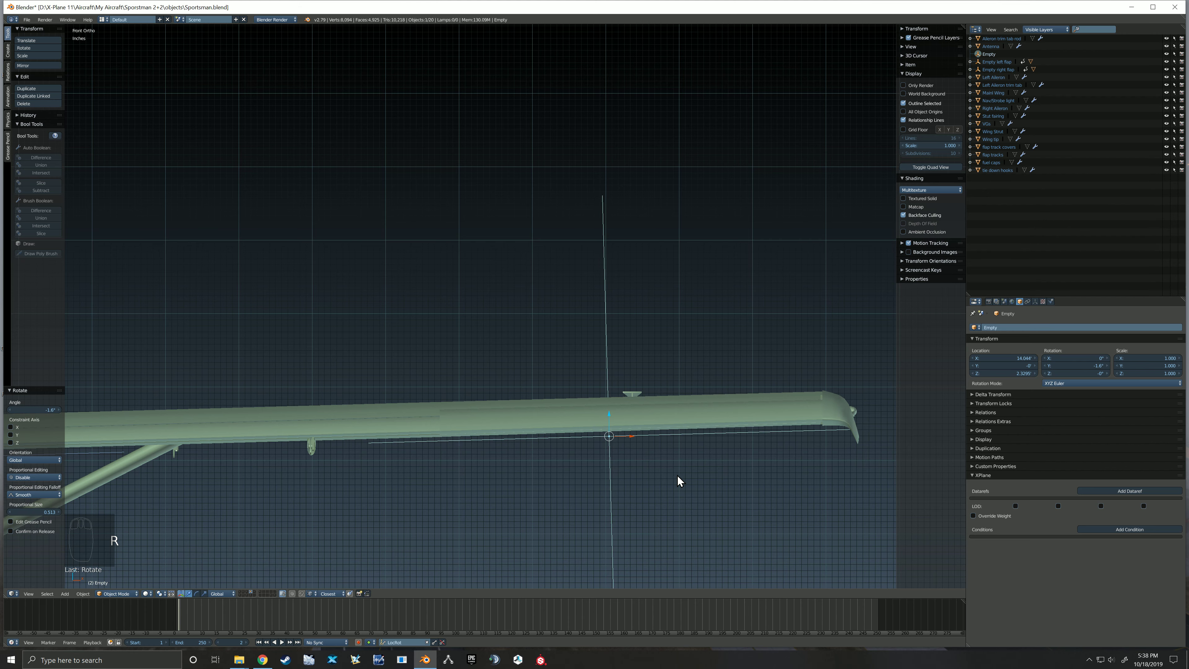
key(KP_3)
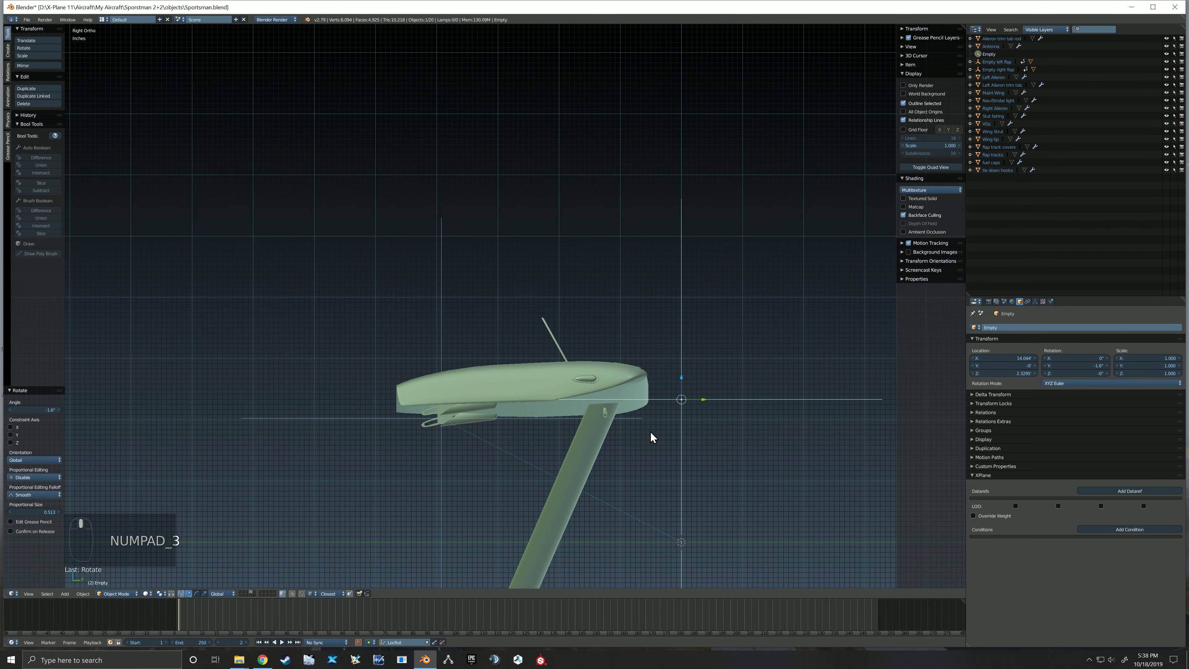
drag(705, 404, 506, 403)
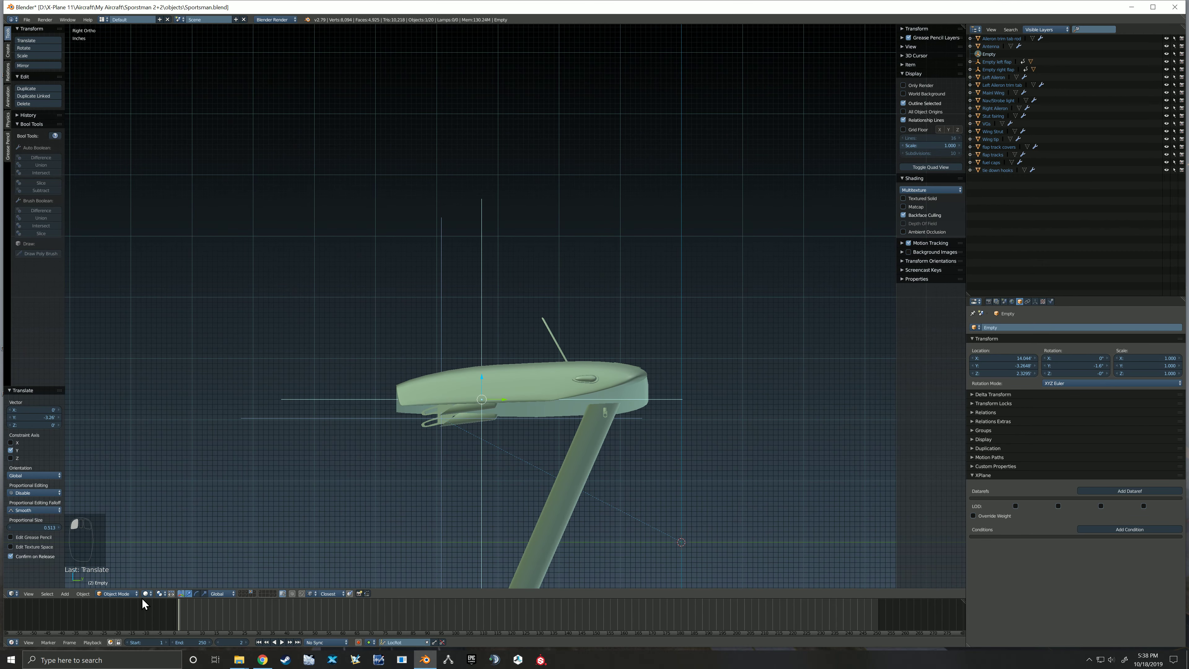
In wireframe shading, slide the empty further along Y to the aileron hinge
click(146, 594)
click(162, 576)
scroll(526, 372, up, 6)
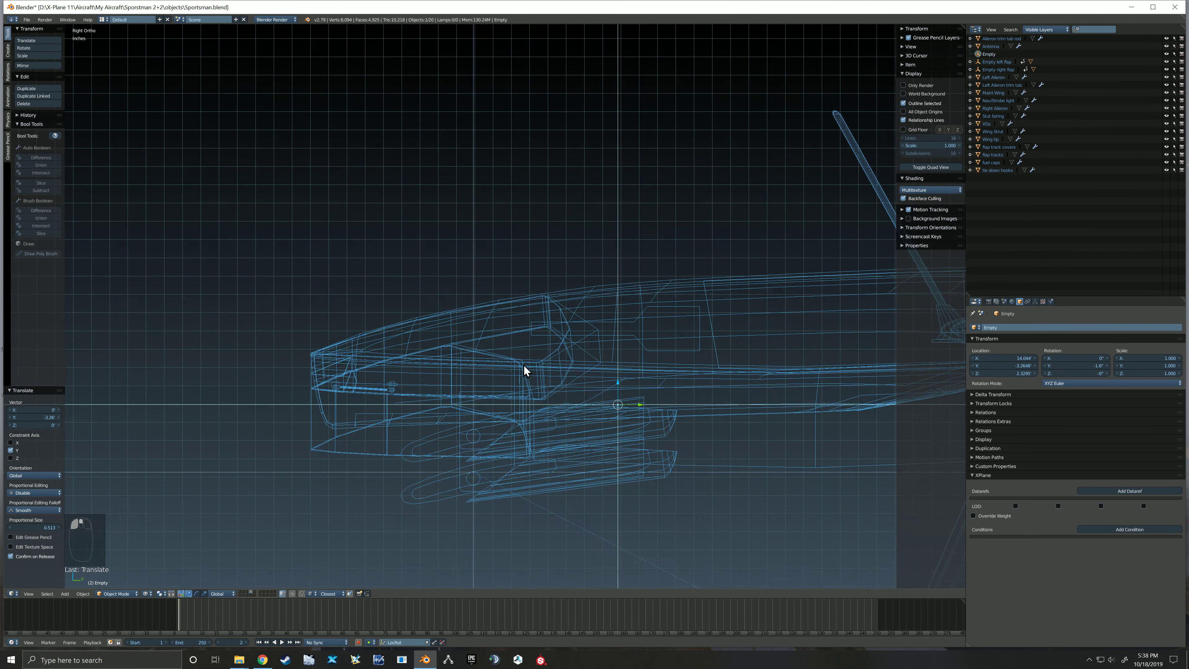
drag(686, 420, 592, 426)
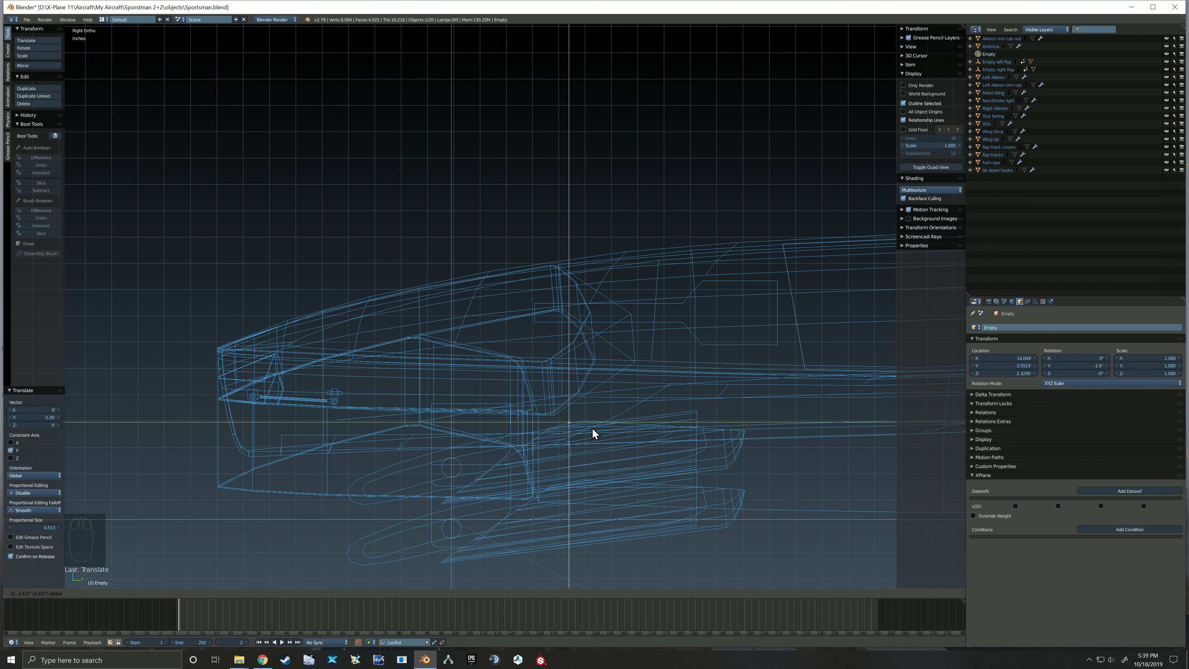
drag(593, 427, 589, 424)
scroll(589, 424, down, 1)
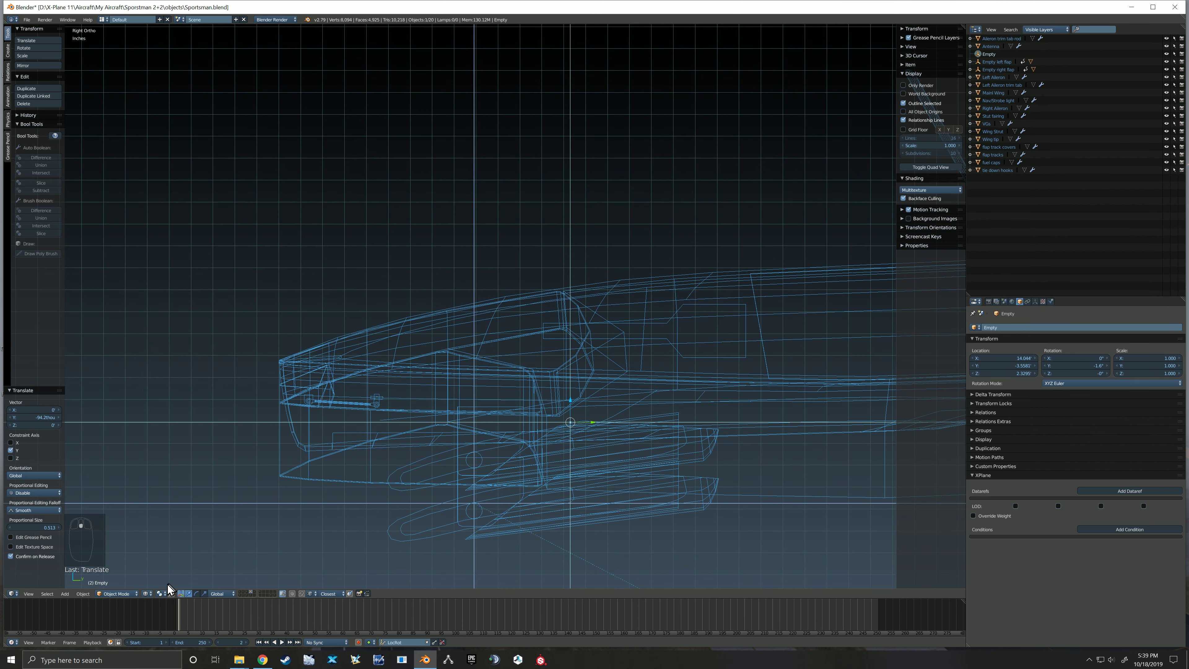
Back in solid shading, raise the empty in Z to about 2.6 feet
click(146, 594)
click(154, 565)
mouse_move(313, 446)
middle_down()
mouse_move(347, 417)
mouse_move(425, 408)
middle_up()
scroll(402, 406, up, 3)
scroll(402, 406, down, 3)
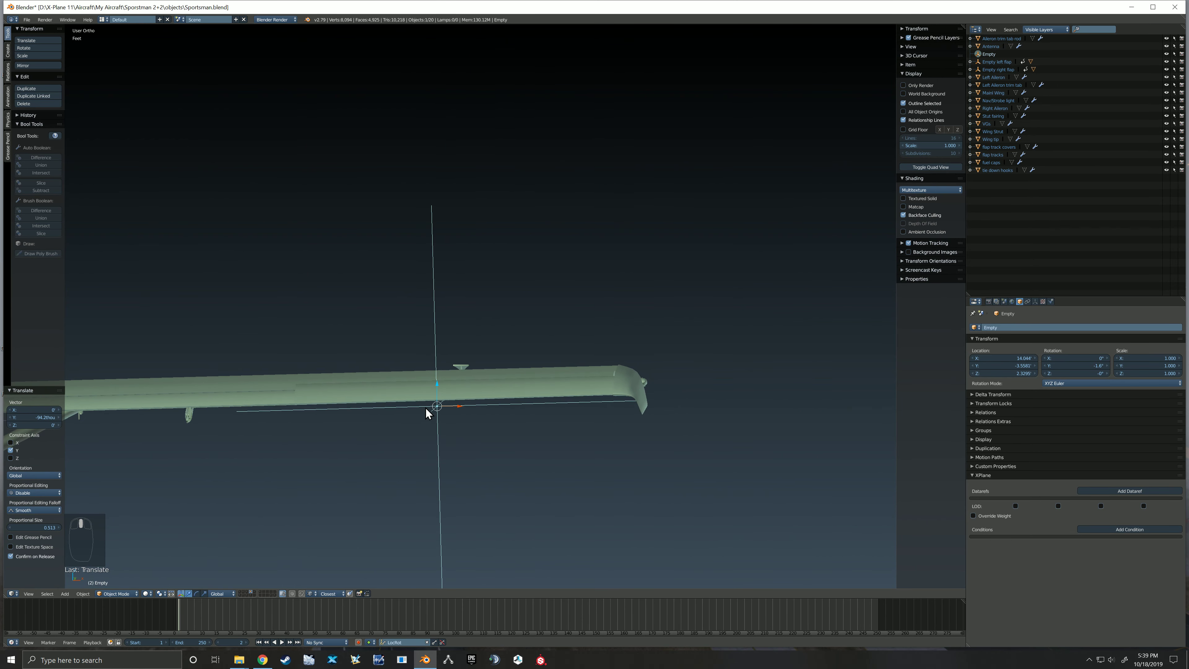
key(KP_1)
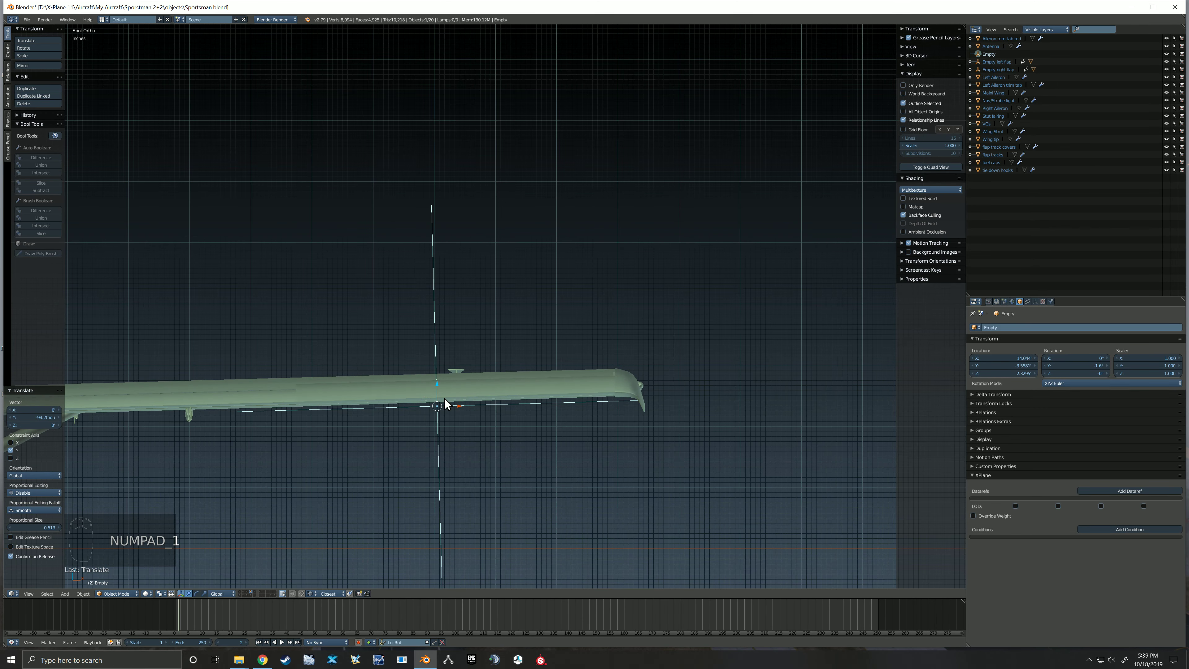
scroll(447, 396, up, 4)
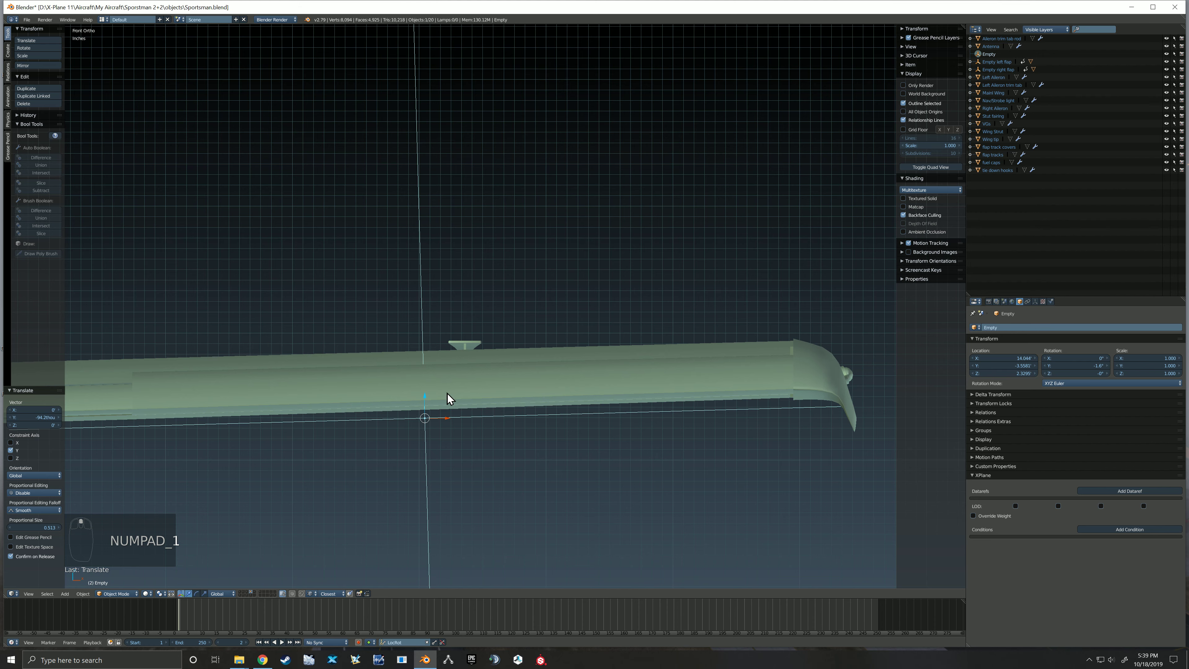
scroll(448, 397, up, 2)
shift+middle_drag(448, 398, 546, 344)
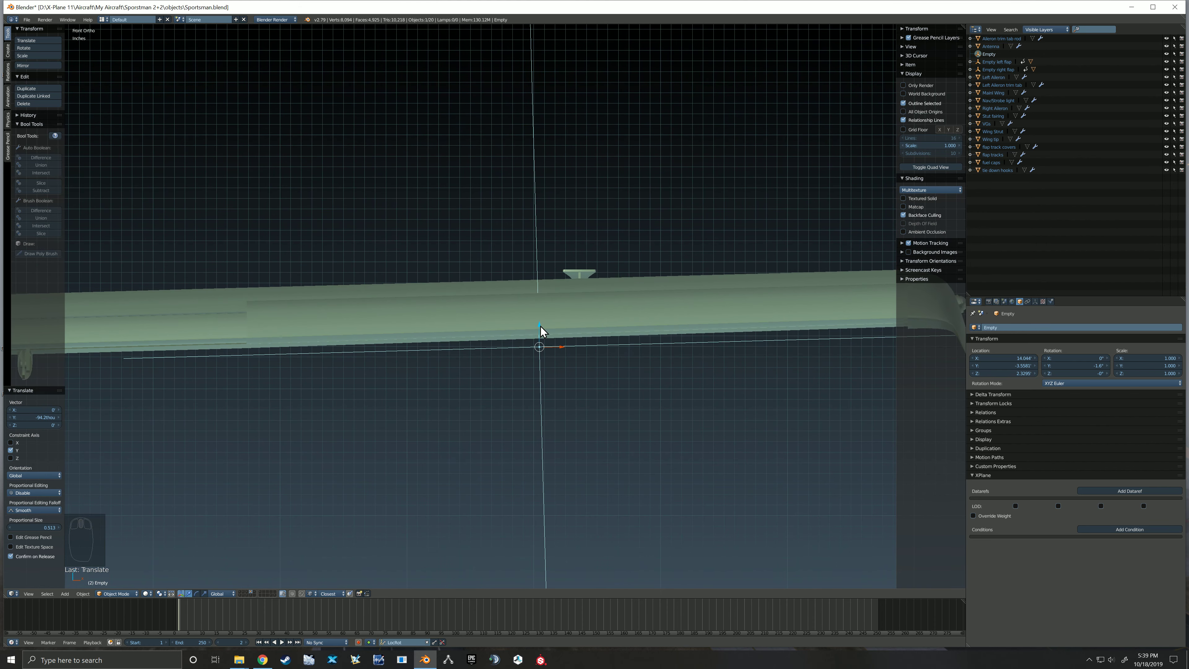
drag(540, 325, 535, 289)
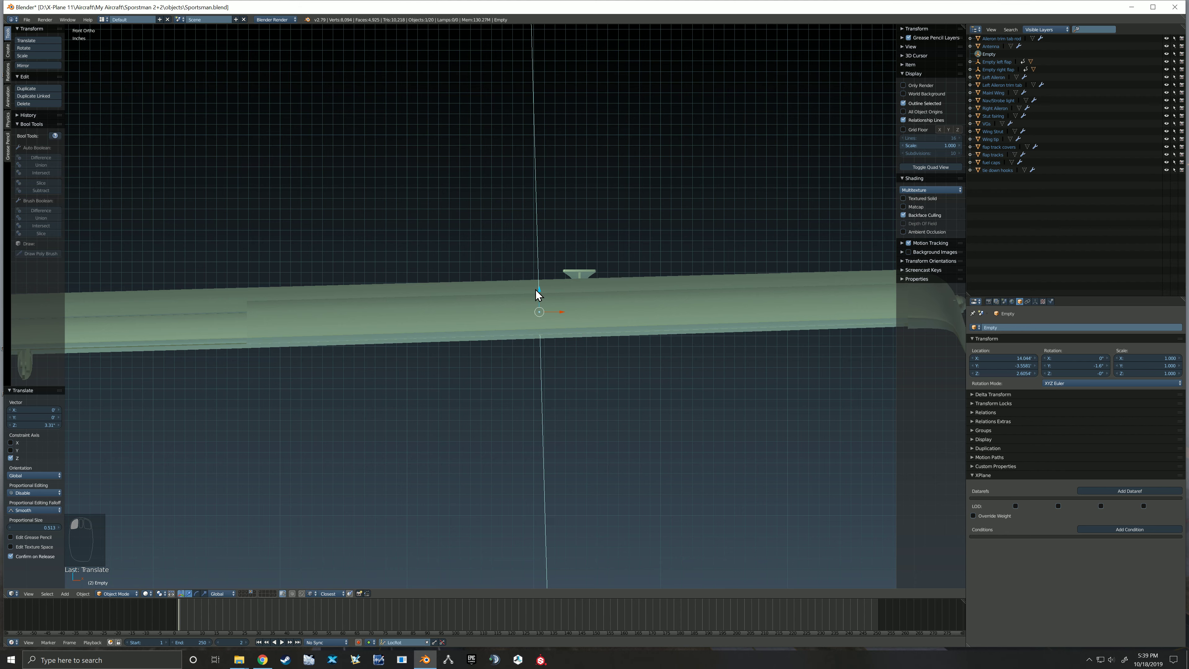
middle_drag(535, 288, 427, 331)
Check the empty's alignment in wireframe and select the Right Aileron
click(147, 593)
click(161, 578)
key(KP_1)
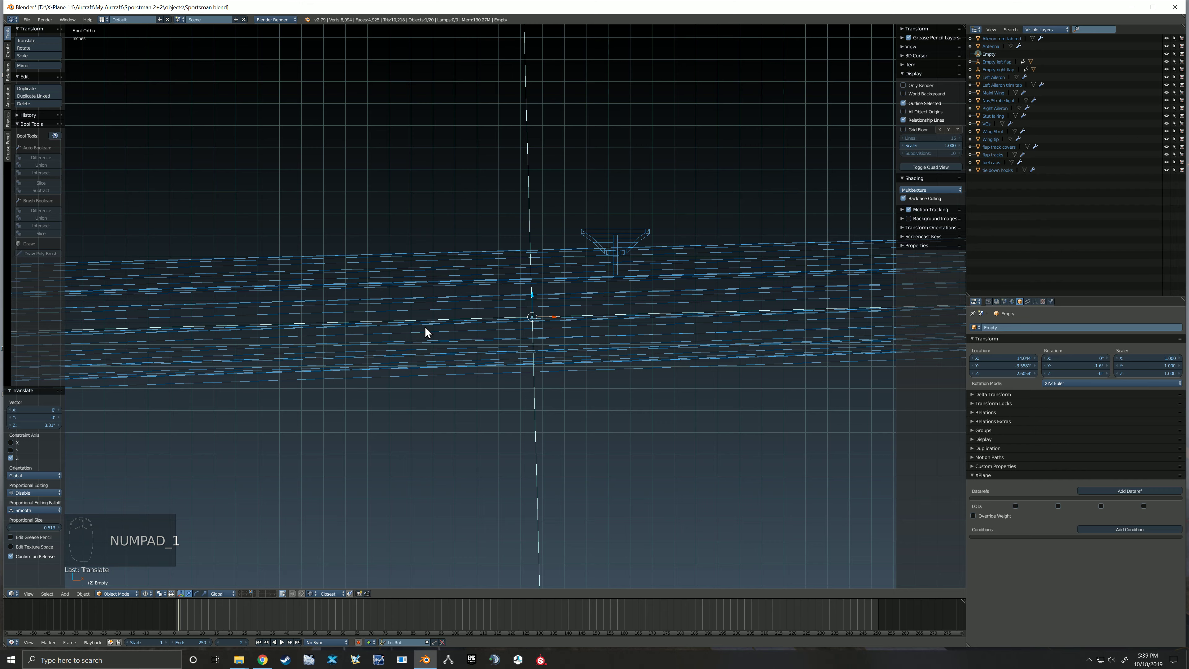
scroll(425, 326, down, 4)
middle_drag(424, 339, 404, 352)
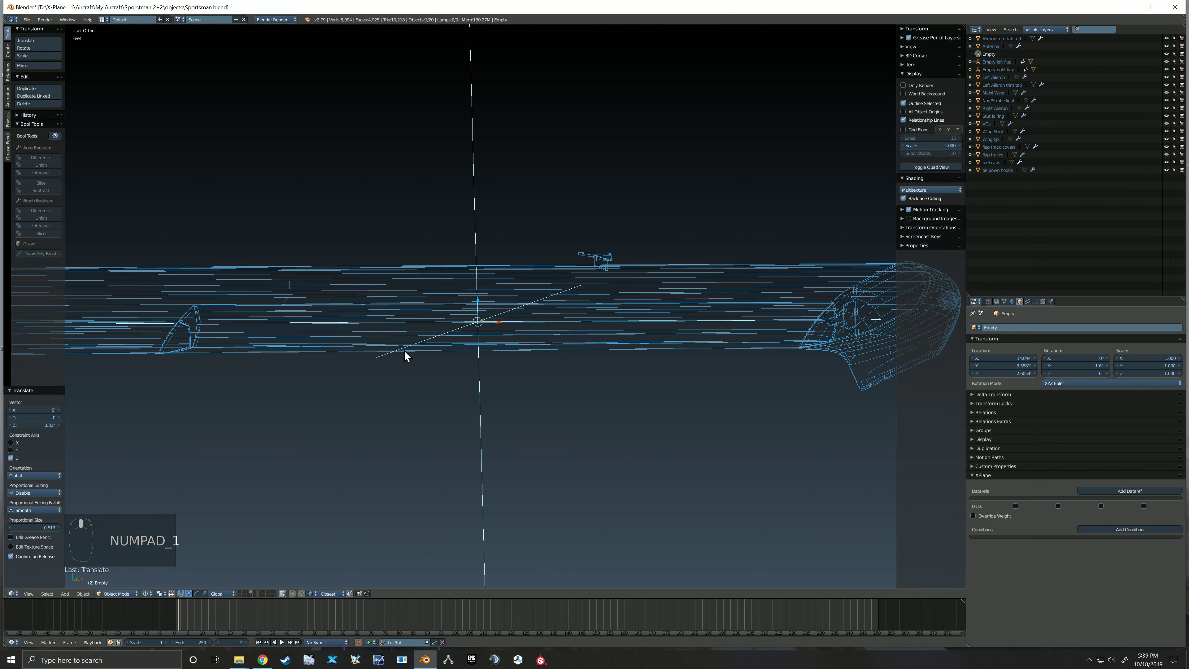
middle_drag(388, 407, 381, 414)
right_click(526, 375)
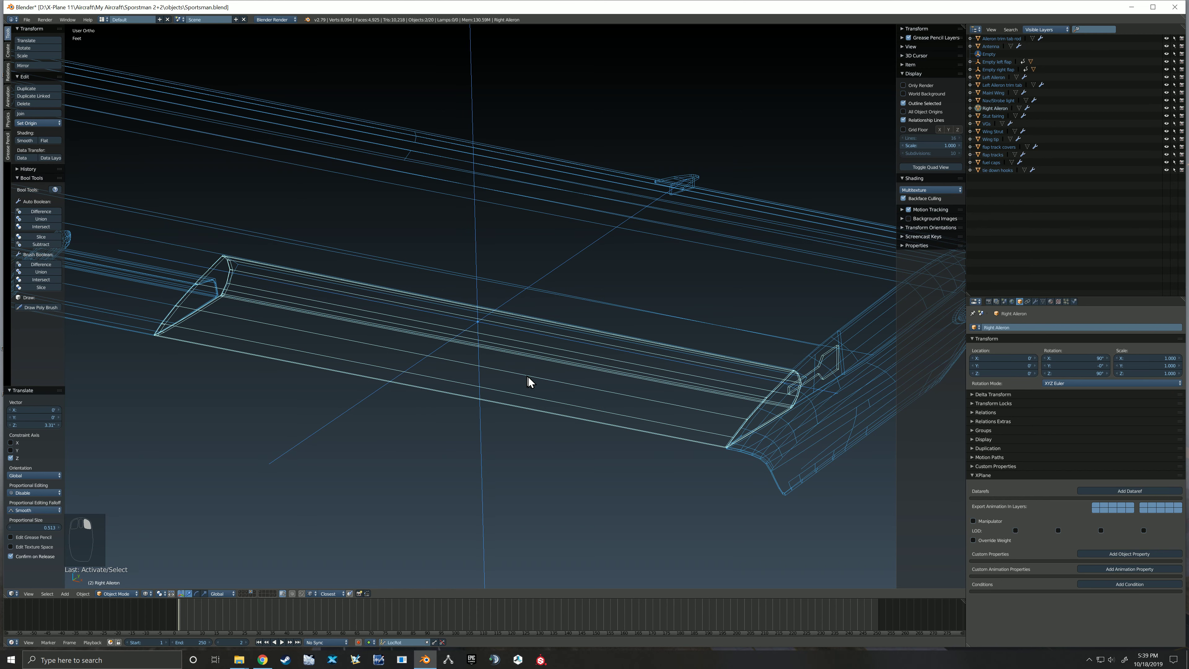
Select the empty with the aileron and hide everything else to isolate them
right_click(480, 431)
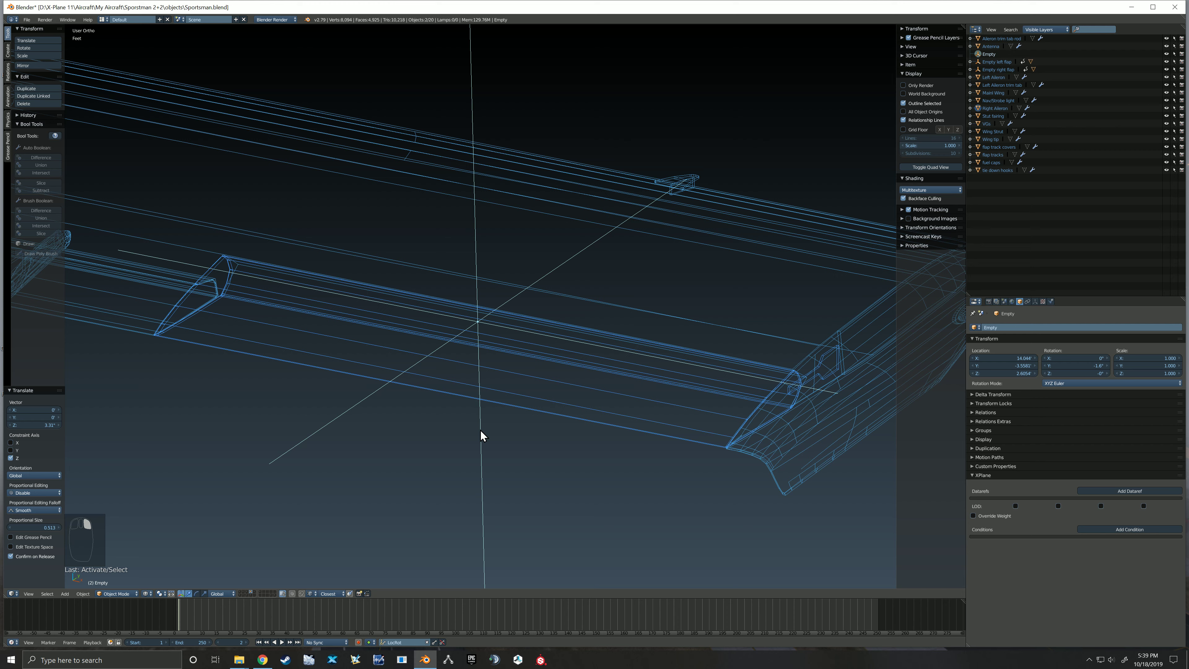
key(shift+h)
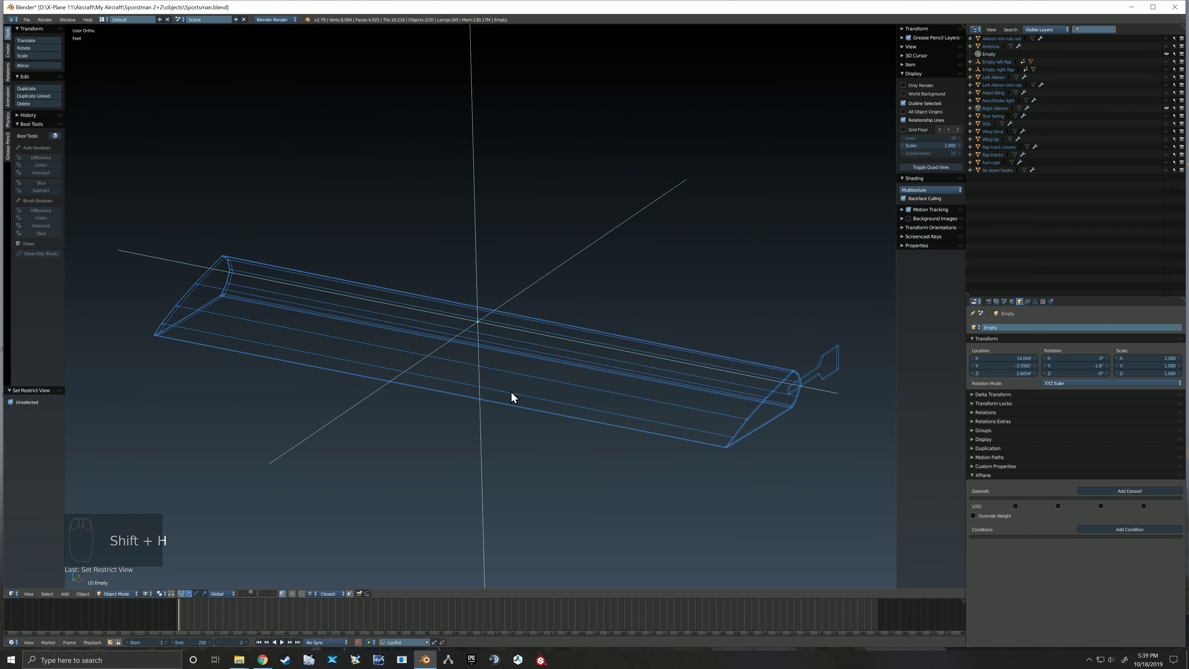
key(KP_1)
scroll(497, 356, up, 3)
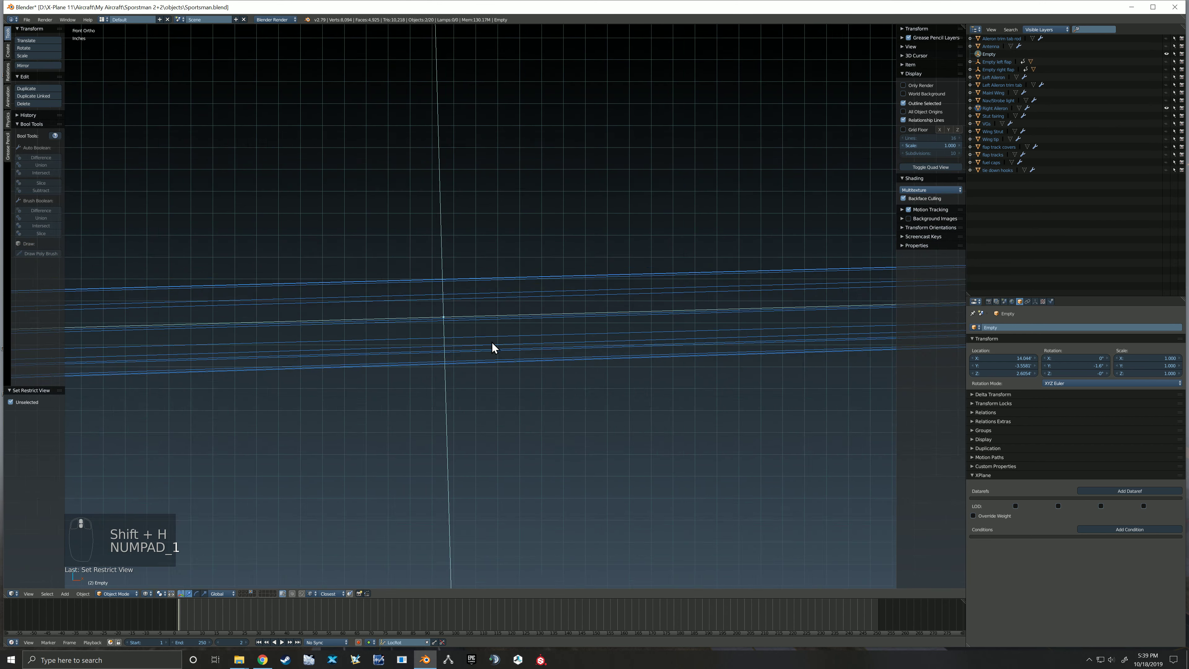
scroll(491, 342, down, 5)
middle_drag(570, 326, 533, 323)
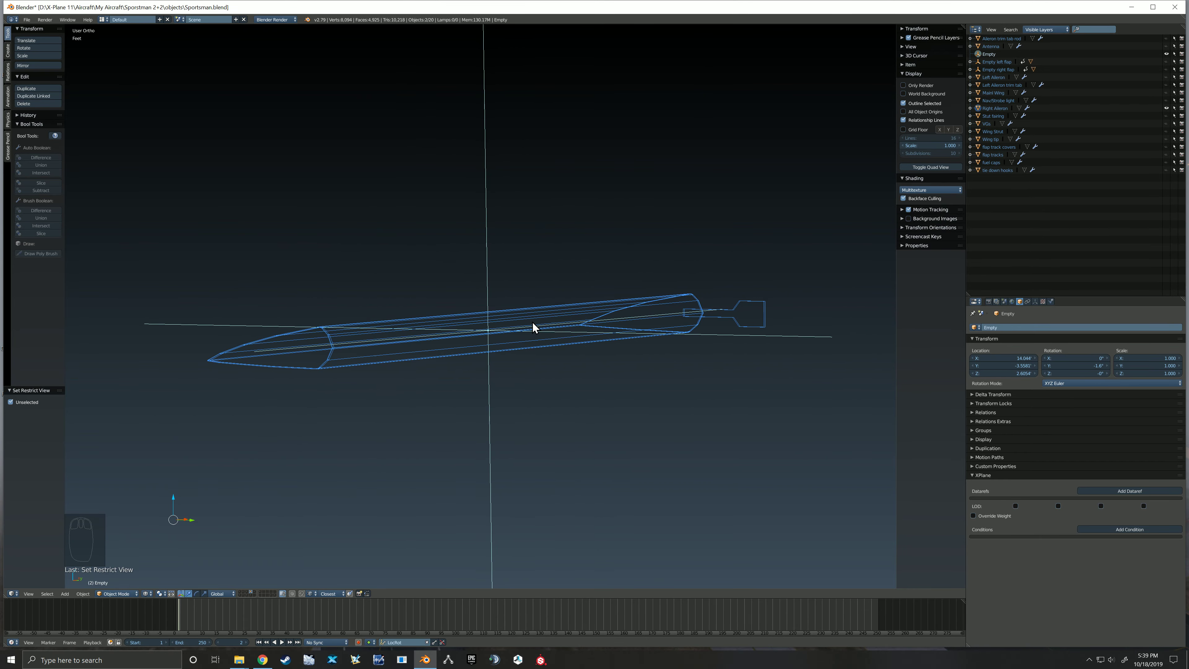
key(KP_1)
scroll(515, 312, up, 2)
scroll(511, 323, down, 2)
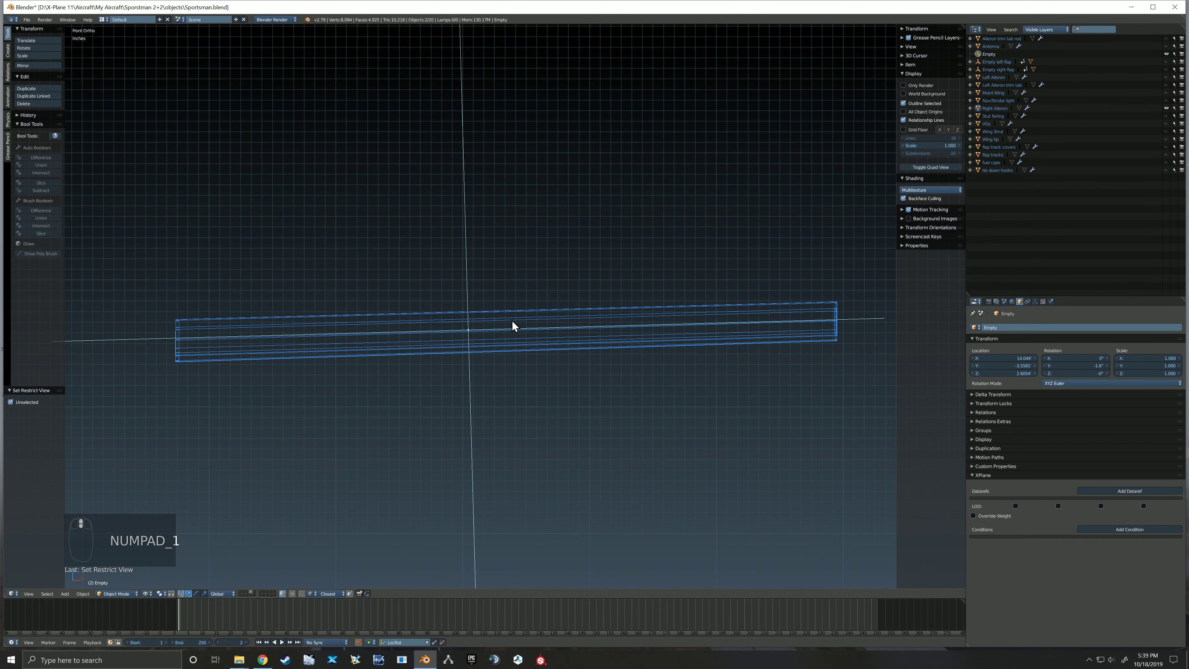
scroll(511, 320, down, 1)
Lower the empty along Z from about 2.605 to 2.596 ft
right_click(473, 264)
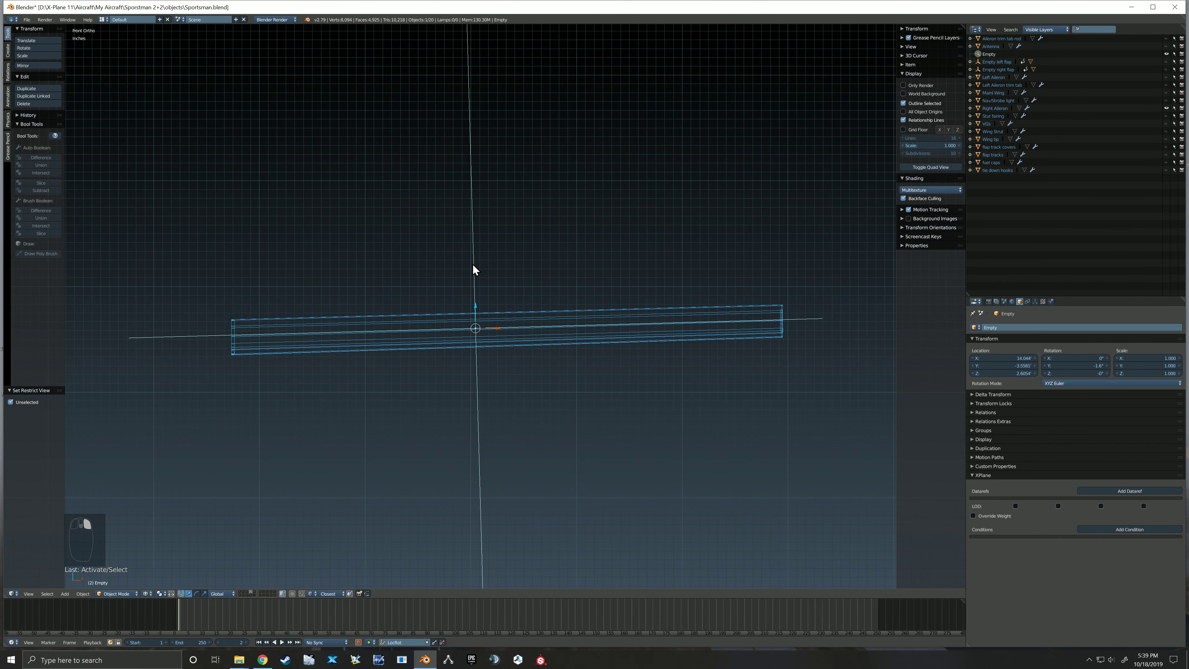
scroll(475, 315, up, 5)
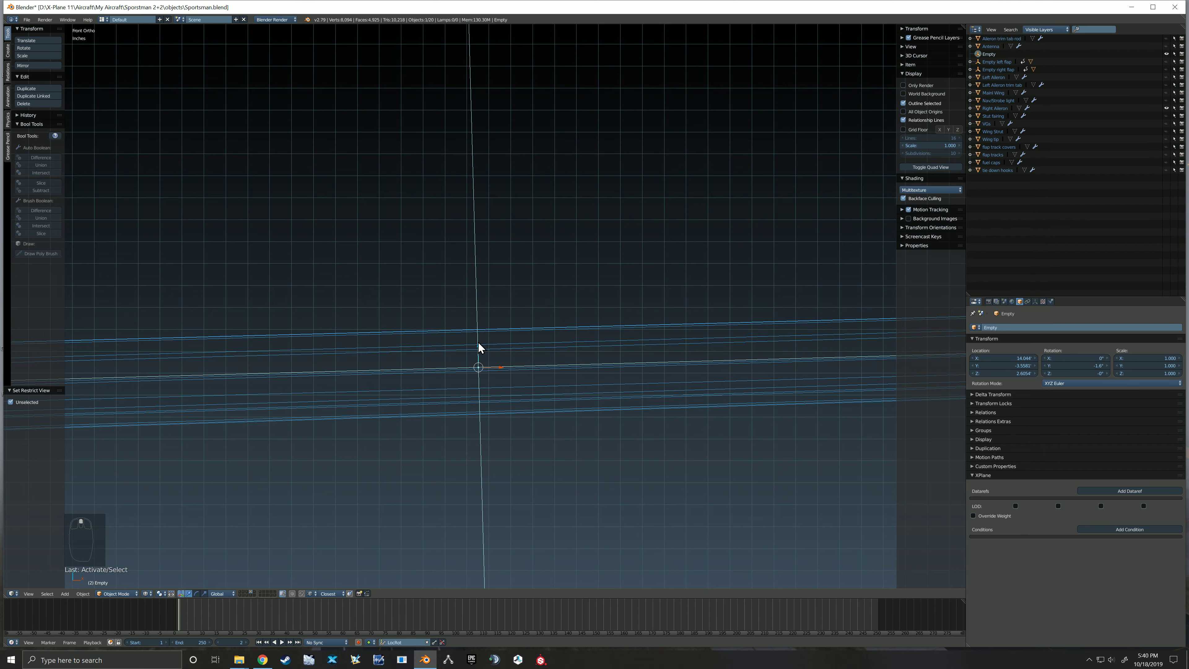
drag(478, 342, 479, 344)
scroll(479, 342, down, 3)
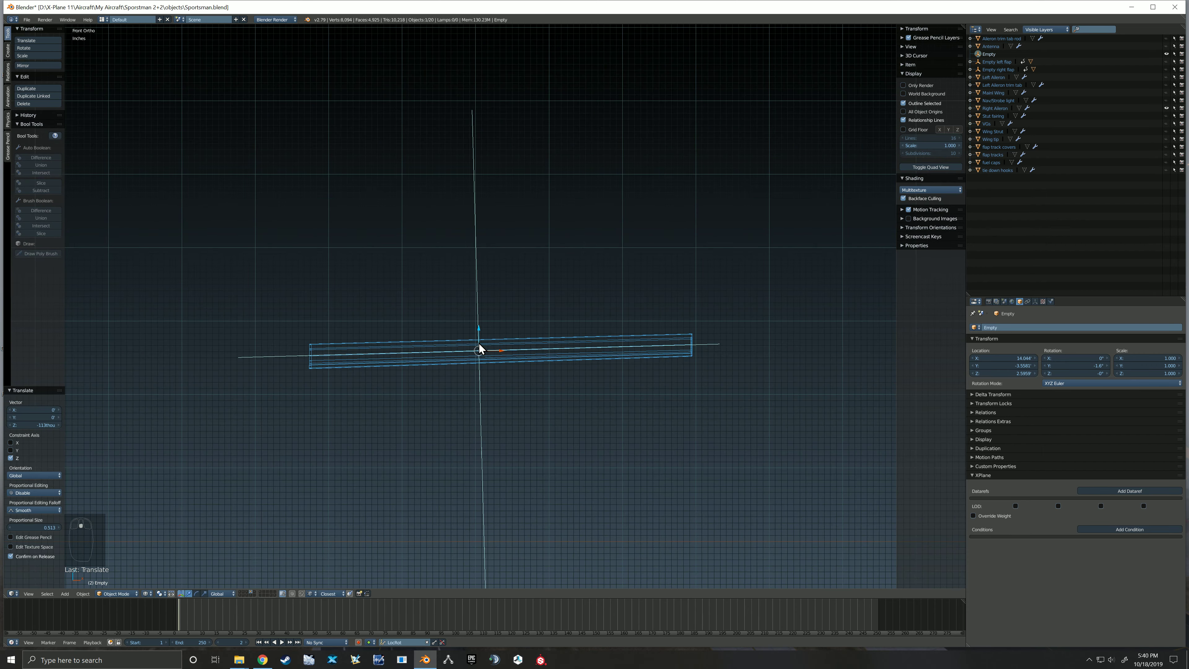
middle_drag(480, 329, 455, 334)
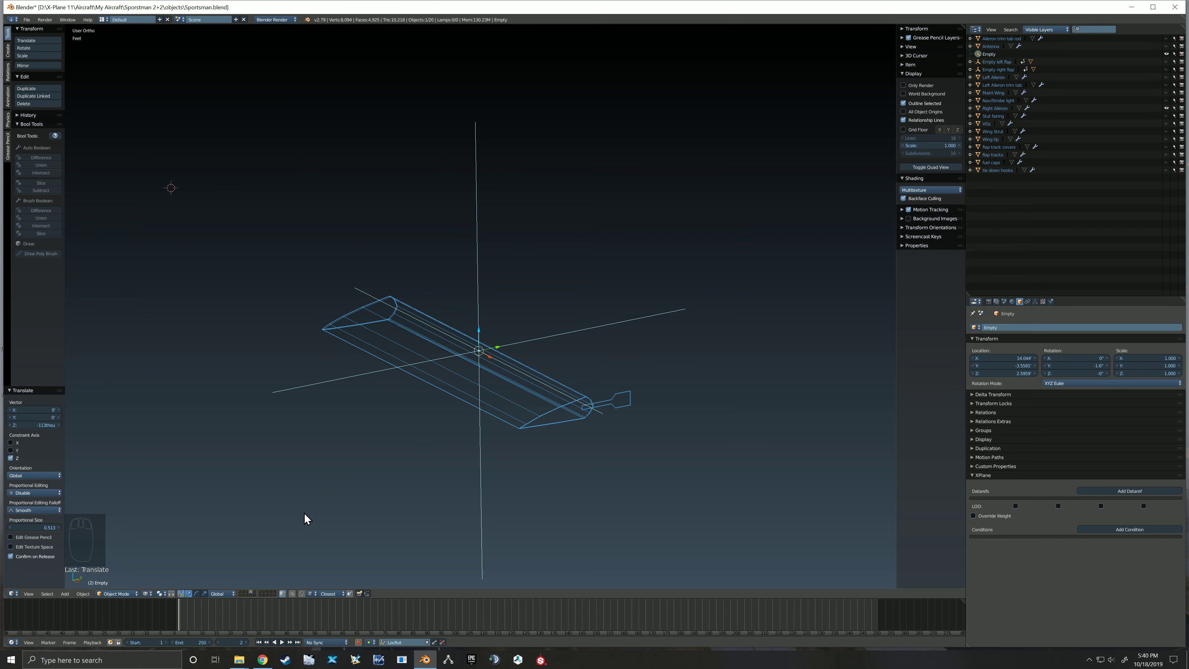
Unhide all wing parts in Solid shading and select only the aileron empty
key(alt+h)
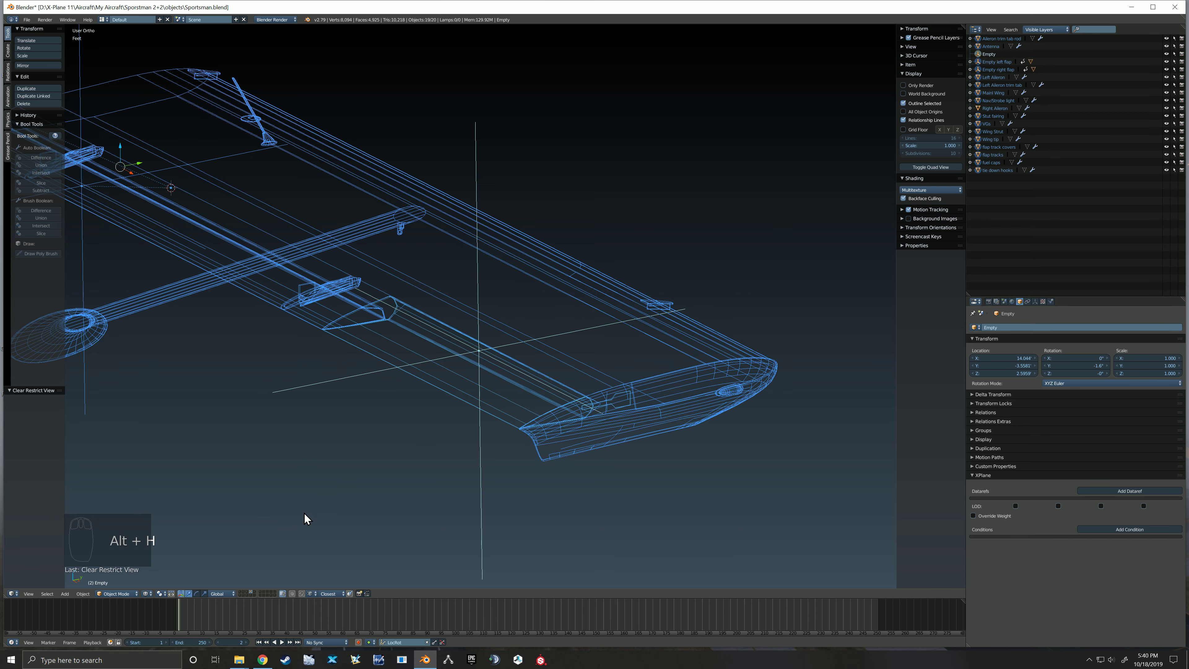
click(148, 594)
click(153, 568)
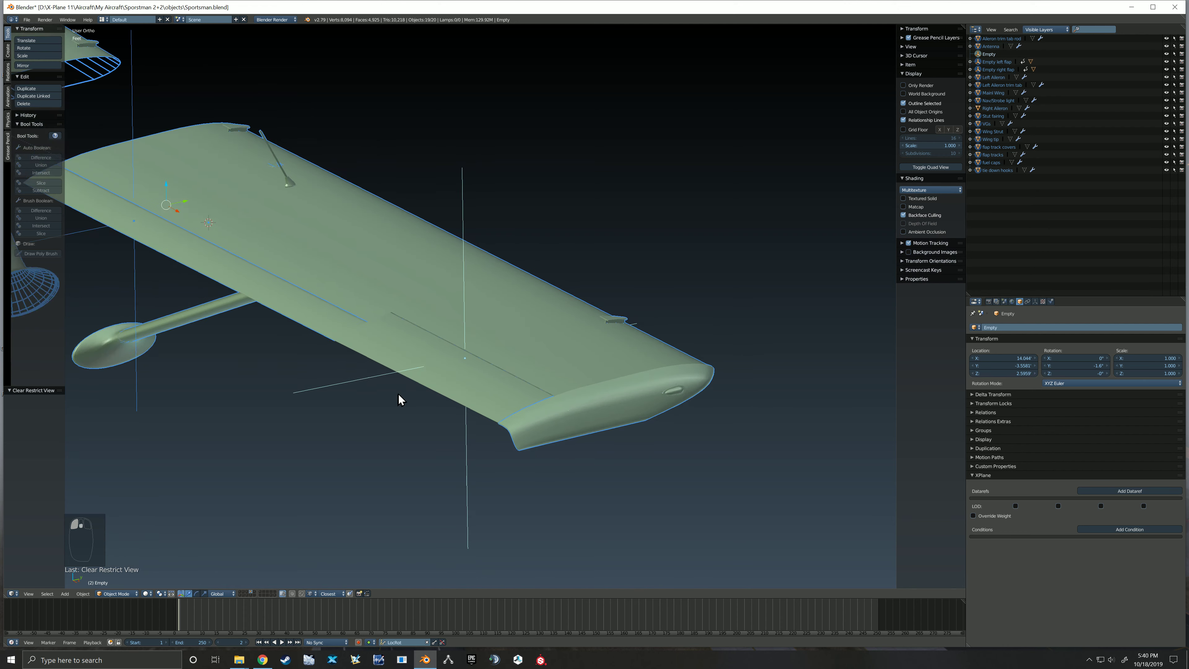
scroll(389, 392, down, 2)
mouse_move(378, 392)
shift+middle_down()
mouse_move(478, 404)
mouse_move(497, 440)
shift+middle_up()
key(a)
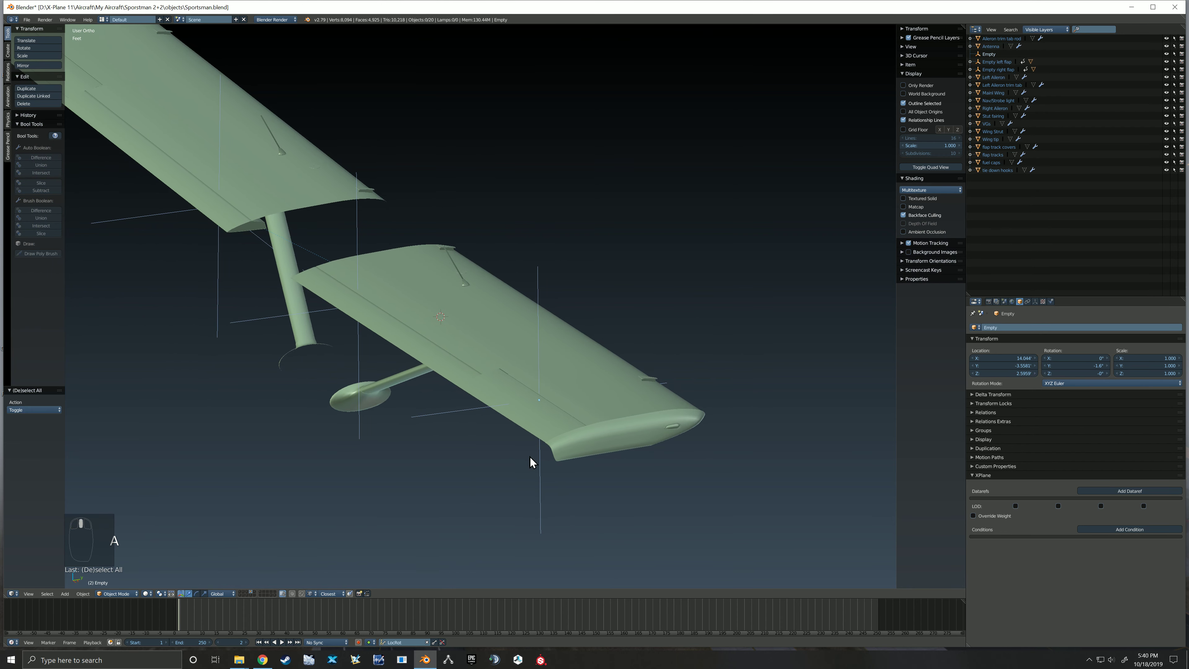
scroll(531, 457, up, 3)
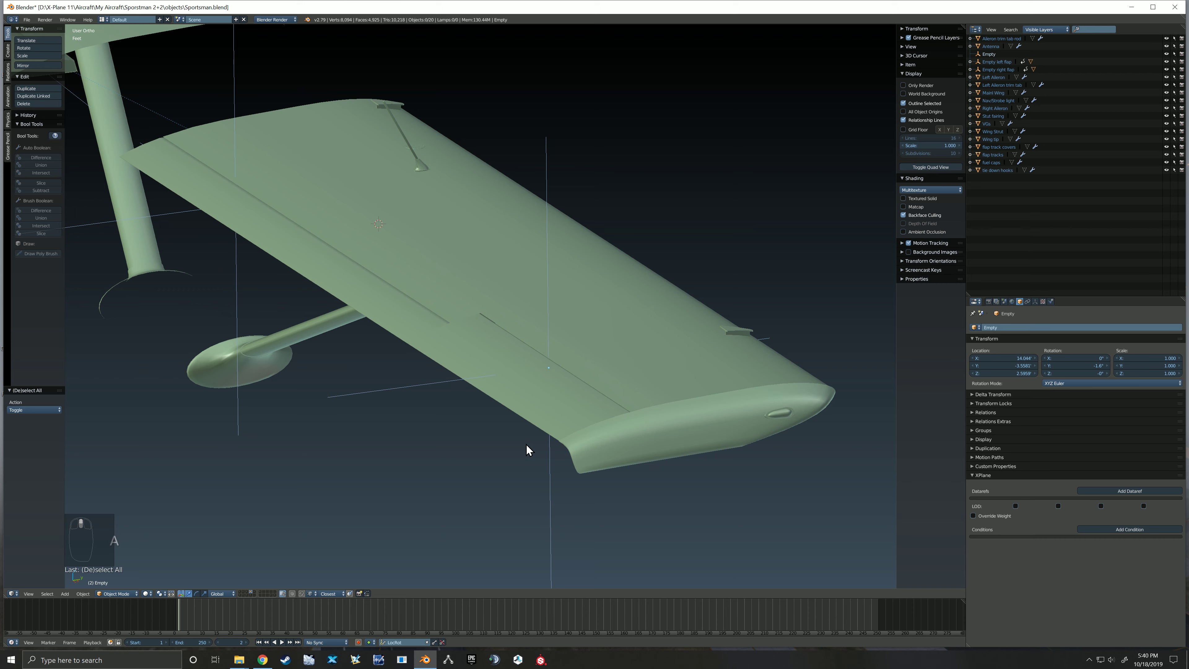
right_click(550, 468)
middle_drag(550, 468, 548, 454)
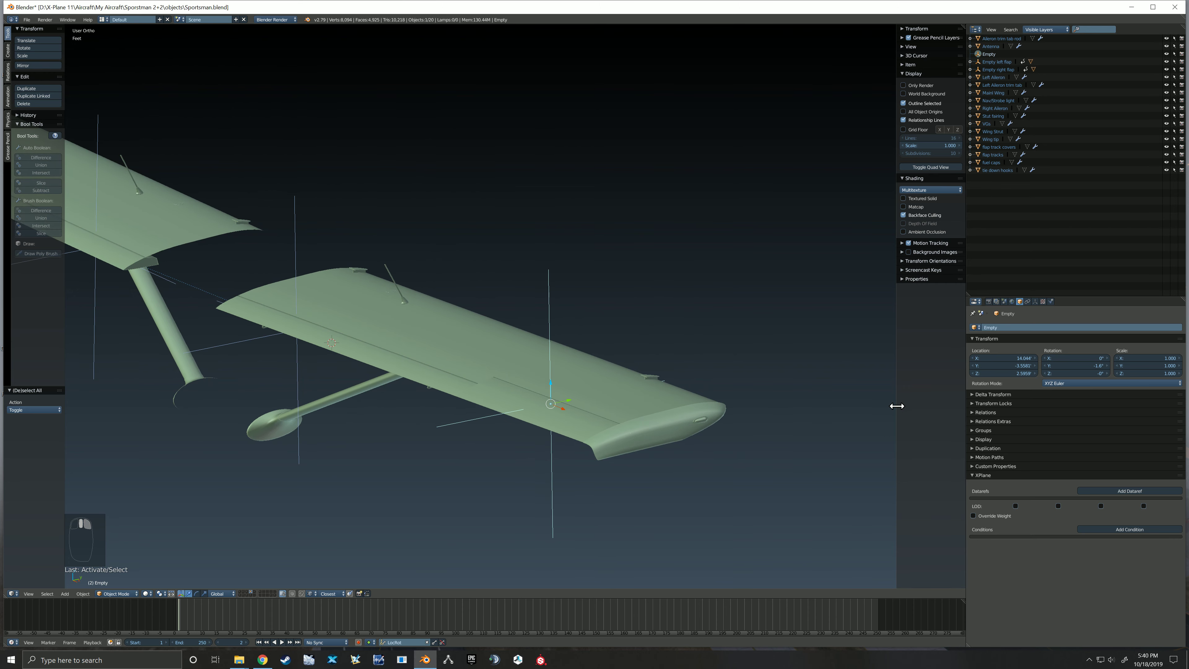
Add a dataref to the empty set to sim/flightmodel2/wing/aileron1_deg
click(1132, 491)
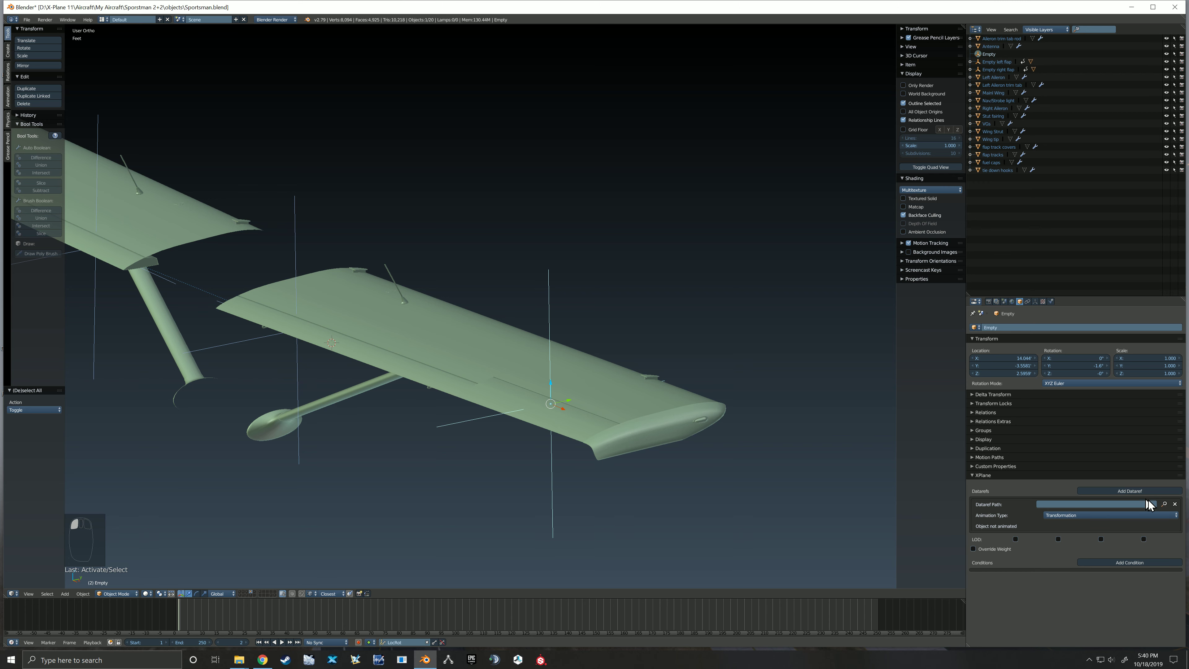
click(1164, 504)
click(1003, 560)
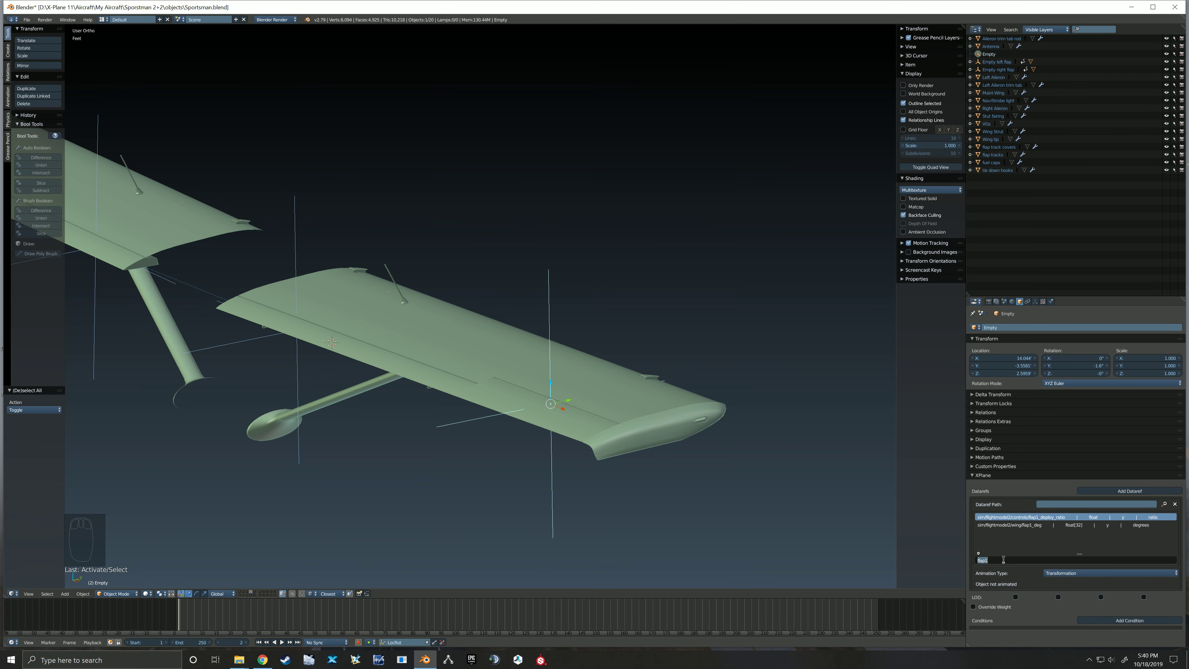
text(ailer)
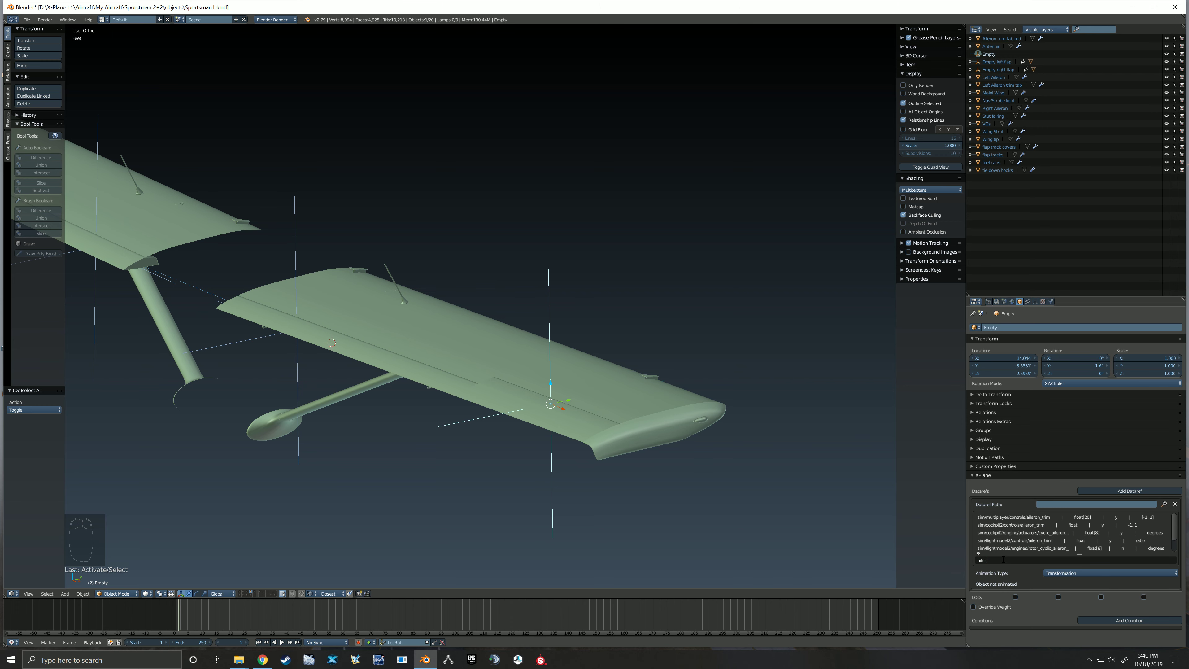
text(on1)
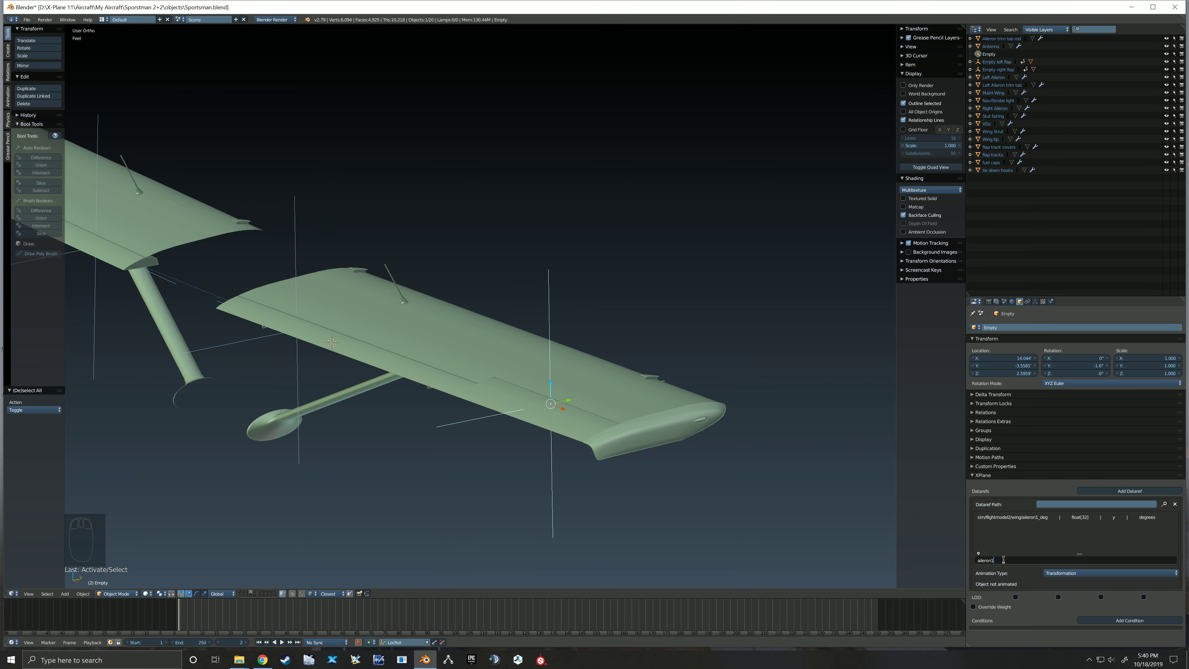
click(1028, 517)
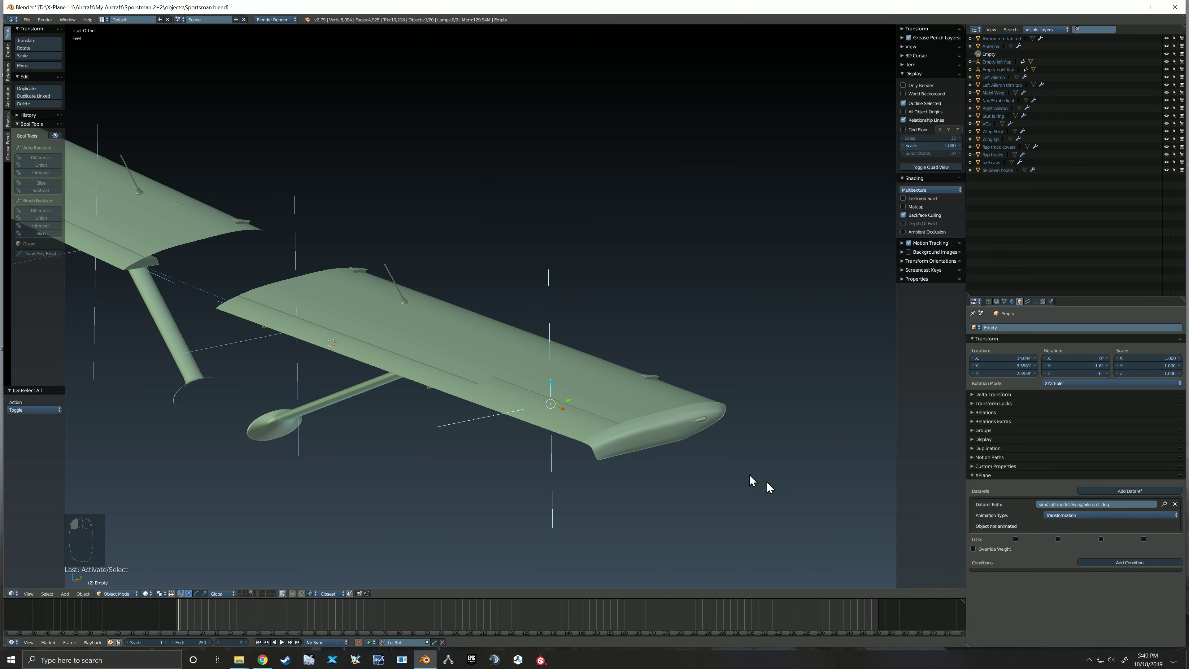
scroll(721, 468, down, 1)
scroll(666, 463, up, 1)
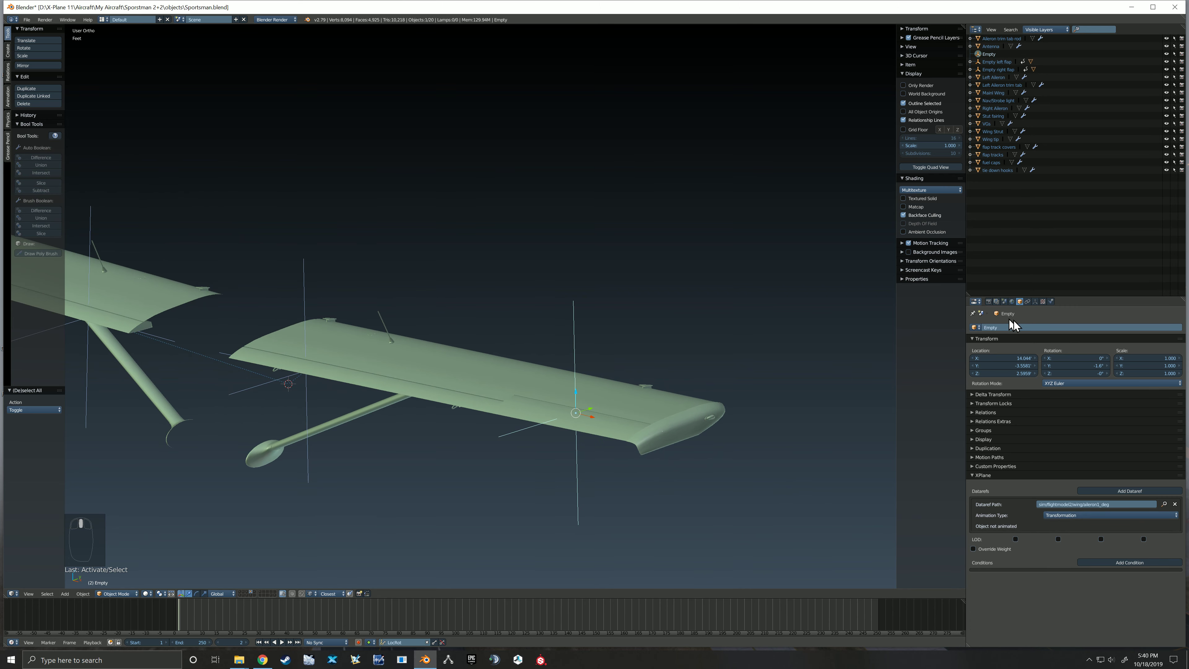
Correct the empty's name to 'Empty aileron right'
click(1005, 327)
click(1006, 327)
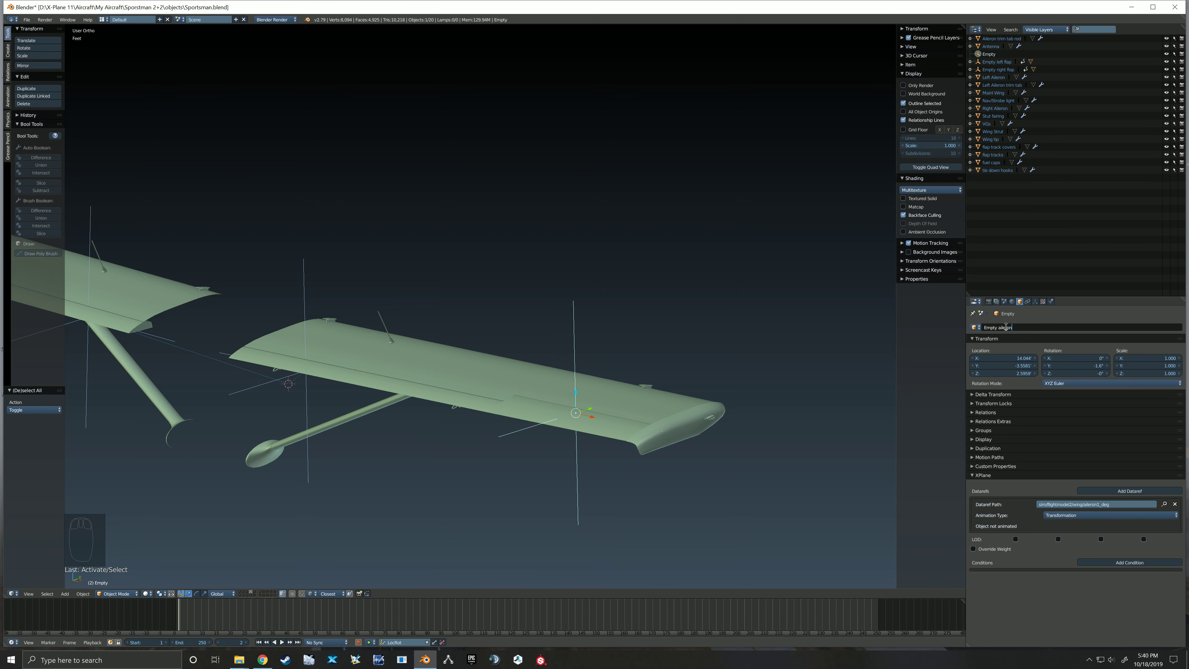
key(BackSpace)
key(BackSpace)
key(BackSpace)
key(BackSpace)
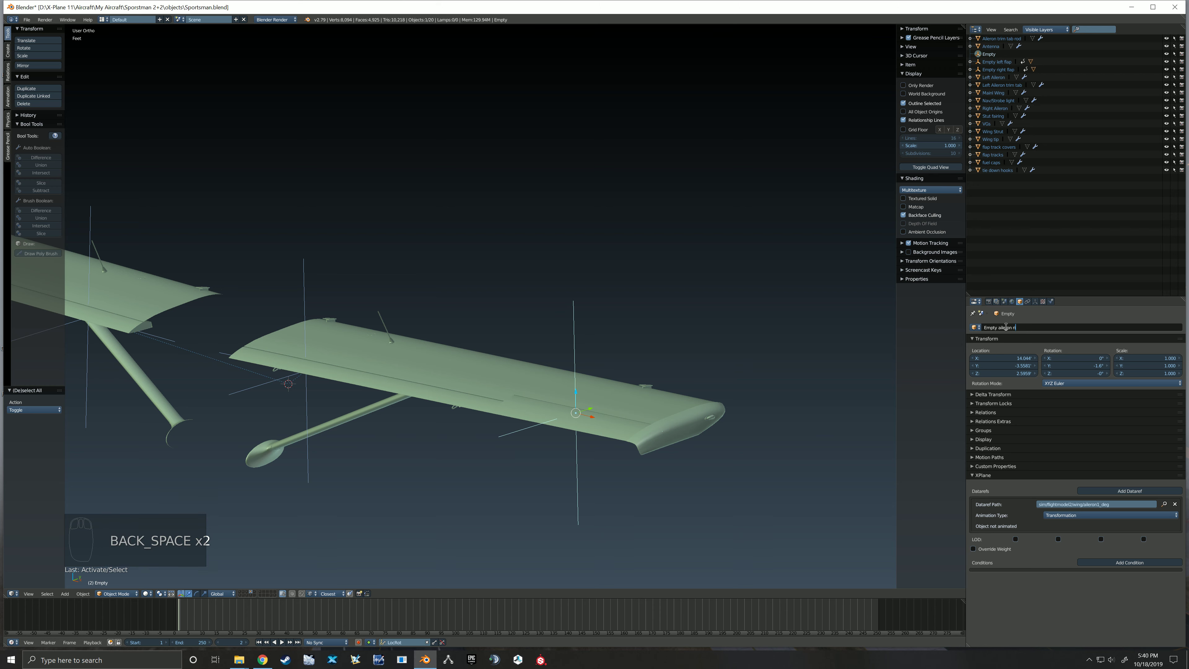
text(ight)
key(Return)
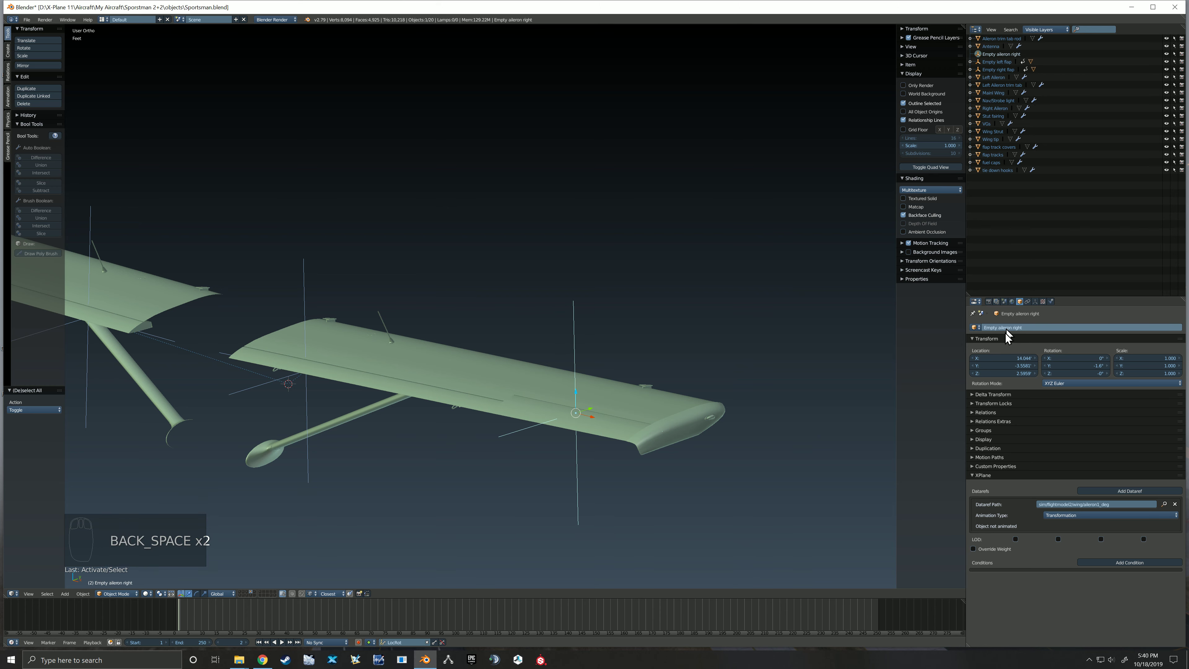
shift+middle_drag(670, 436, 766, 387)
scroll(705, 406, down, 3)
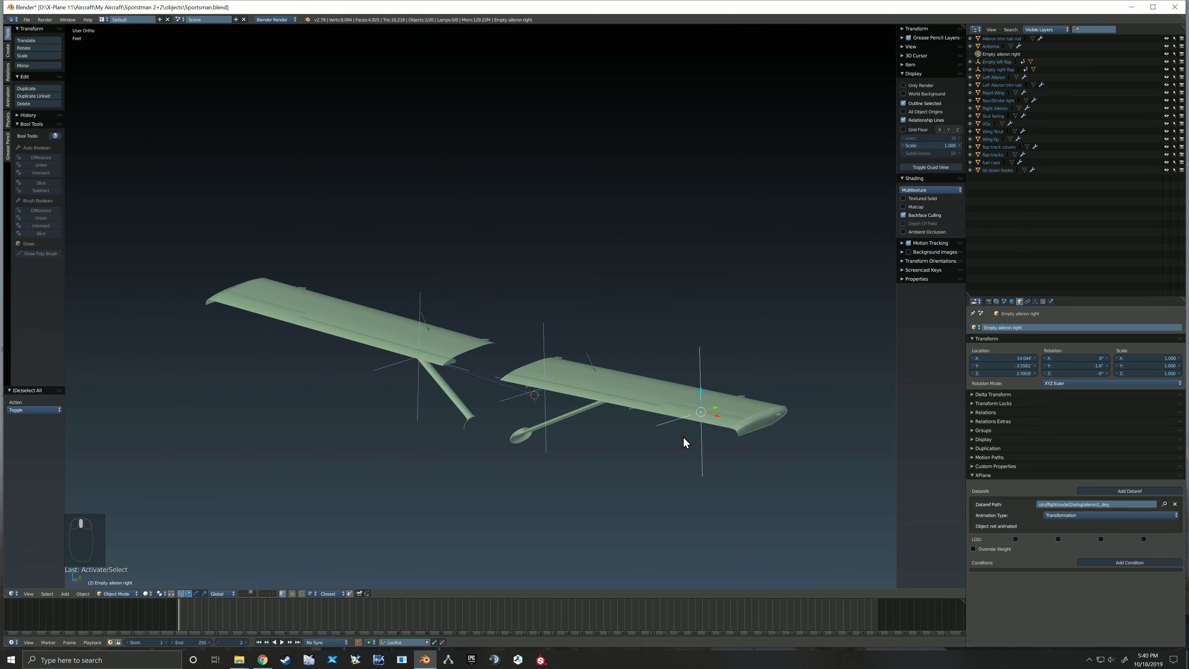
Duplicate the right aileron empty and place the copy on the left wing
key(KP_1)
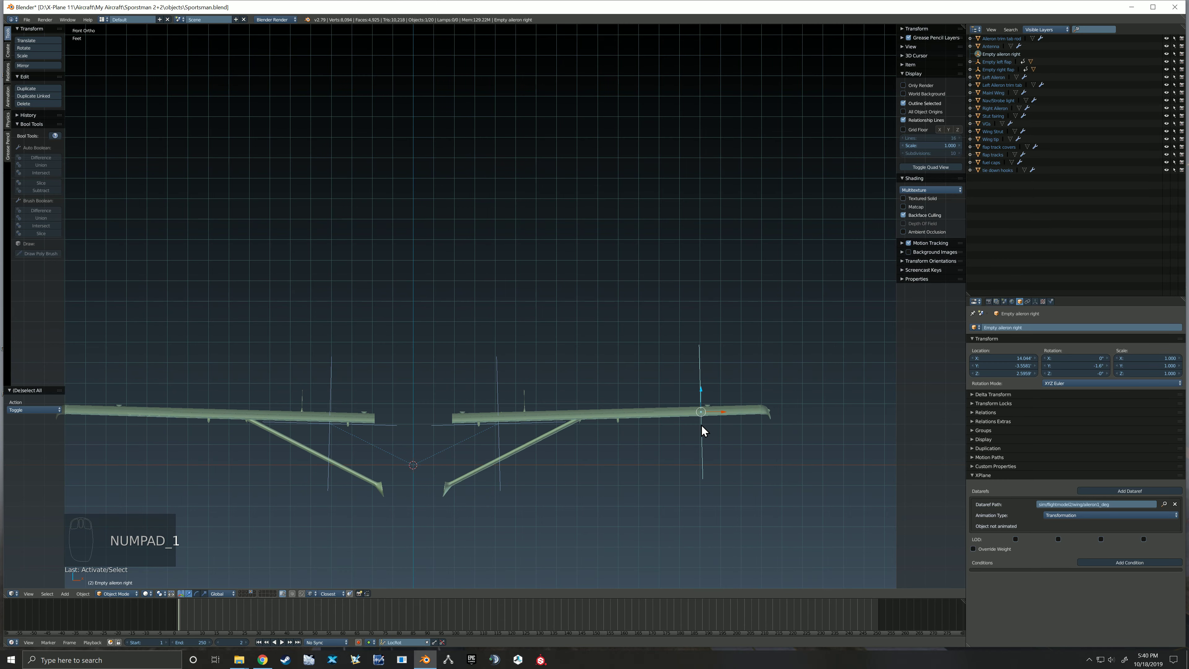
shift+middle_drag(660, 438, 725, 419)
scroll(698, 425, down, 1)
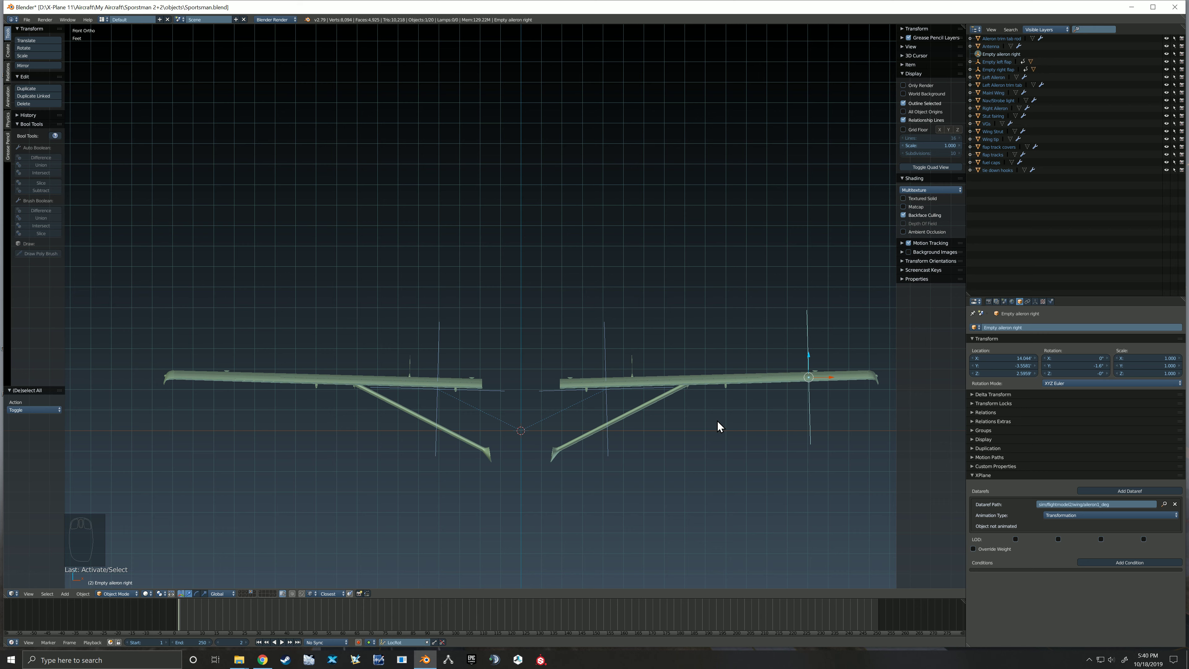
key(shift+d)
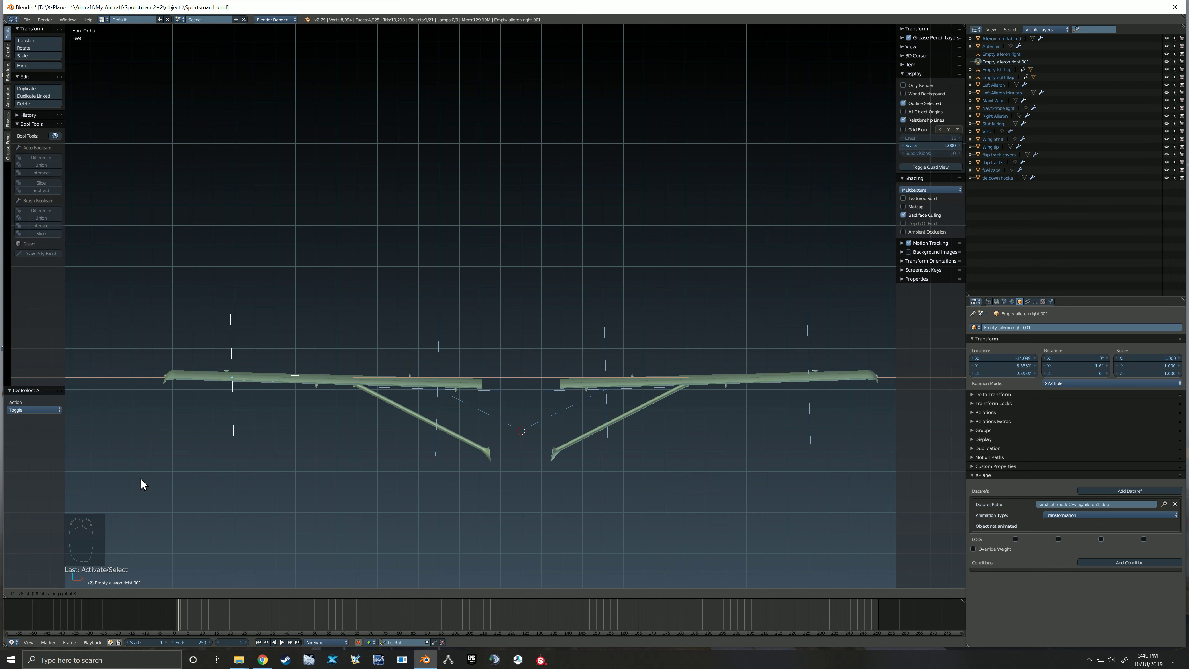
click(141, 479)
scroll(187, 430, up, 5)
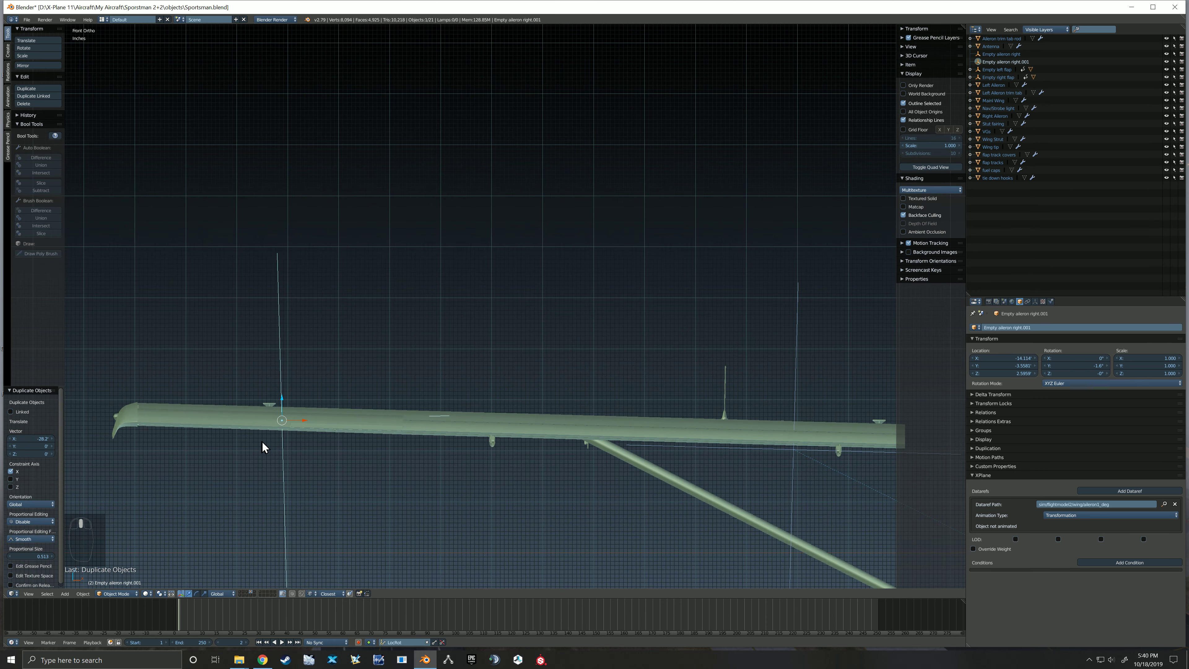
shift+middle_drag(262, 441, 375, 383)
Rotate the copy to 1.6° about Y, mirroring the right empty's tilt
key(r)
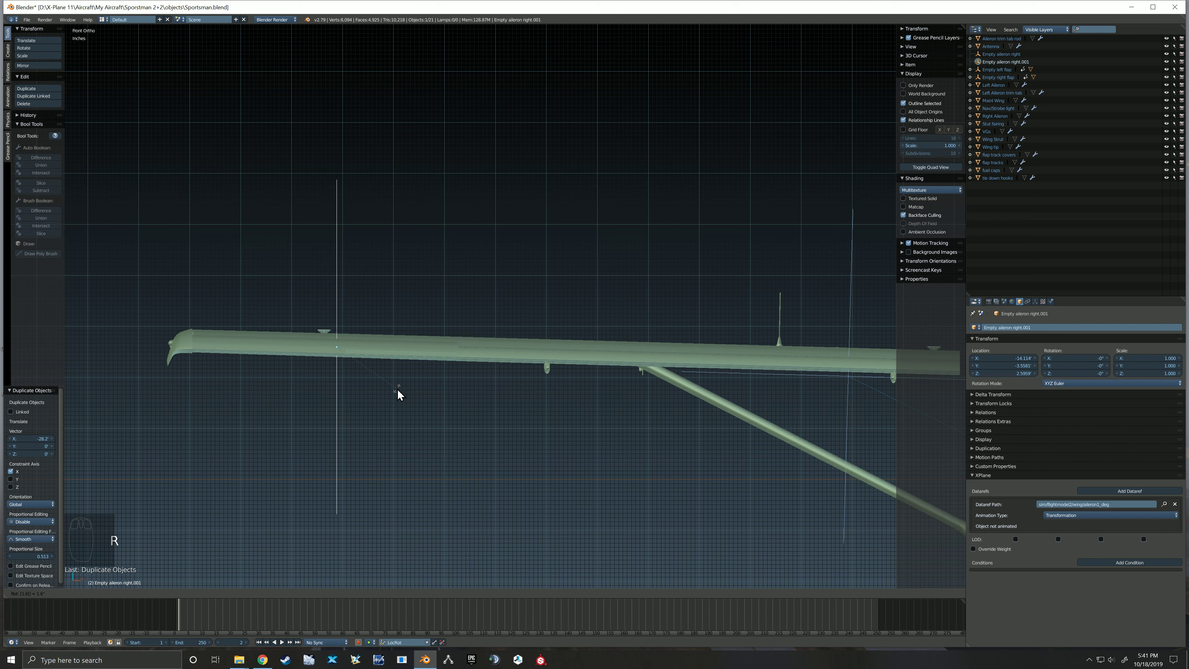
click(399, 395)
key(r)
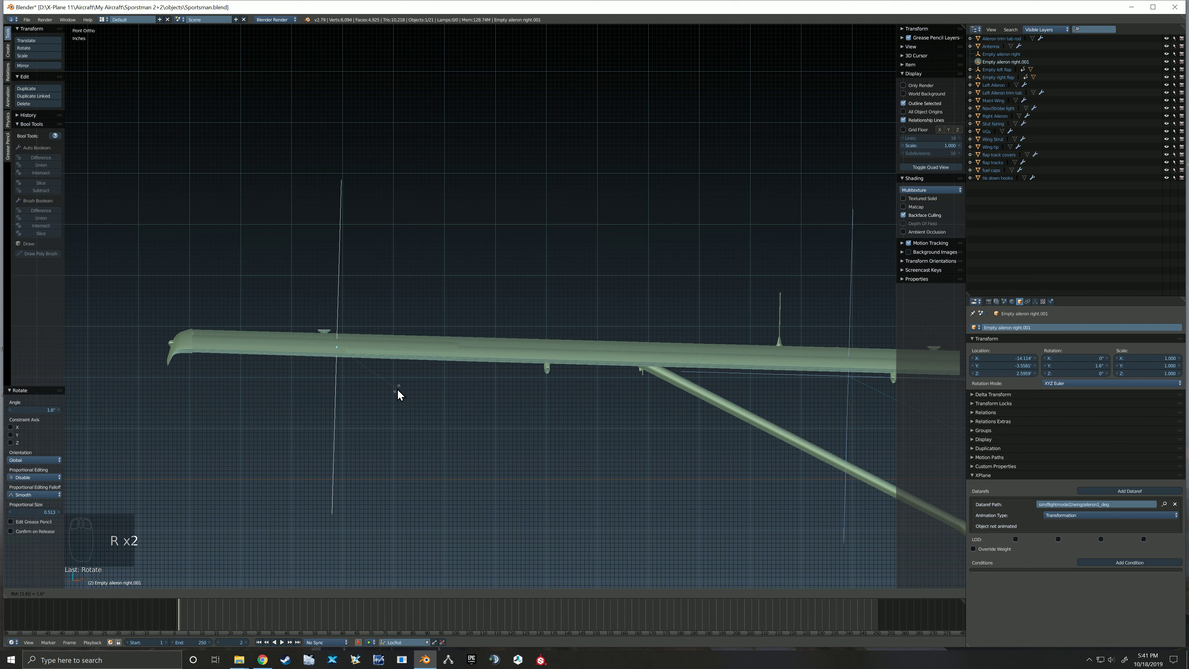
click(399, 395)
scroll(337, 334, up, 6)
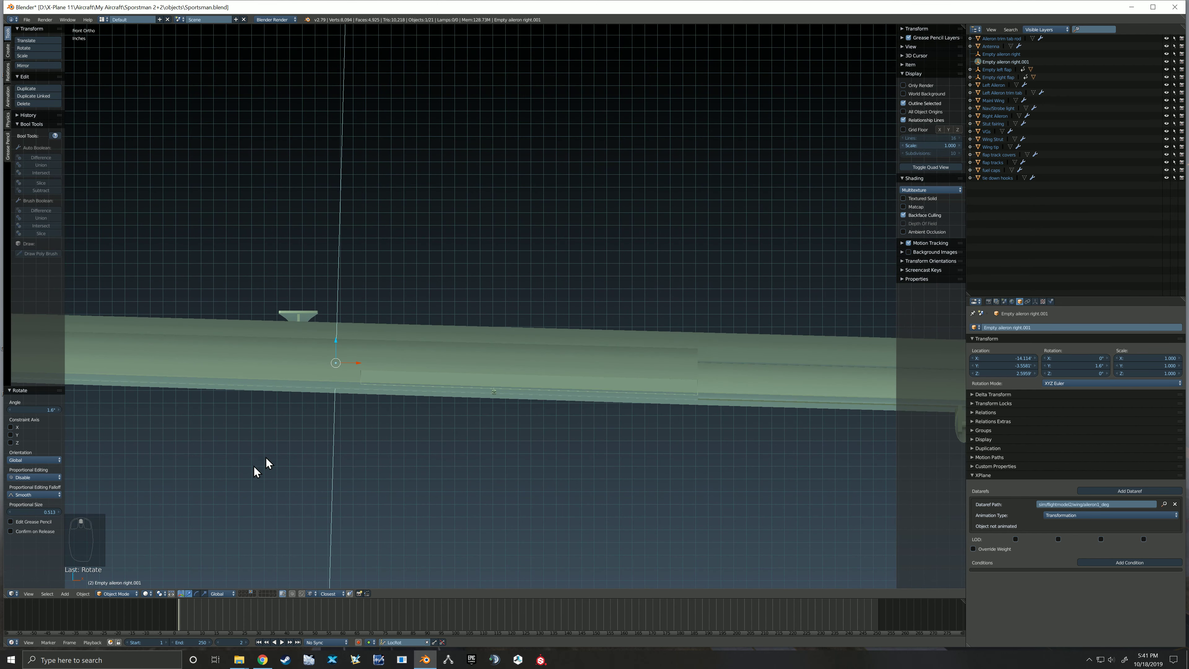
In wireframe, nudge the copy to X -14.114, then return to solid shading
click(146, 593)
click(166, 576)
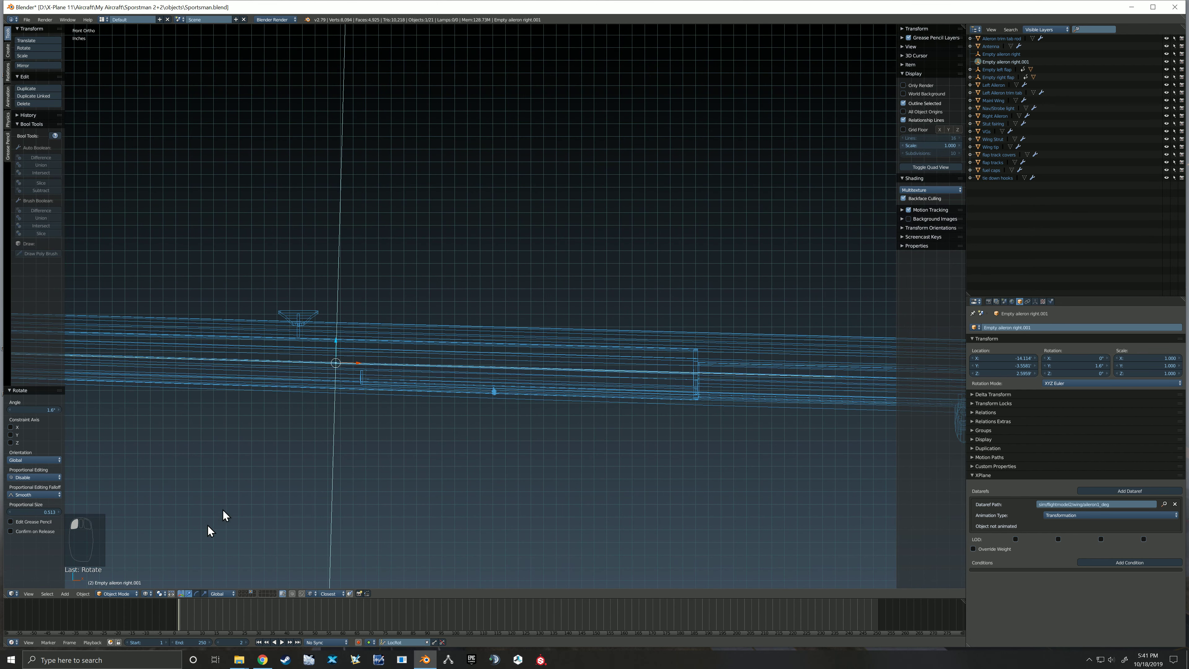
scroll(368, 347, up, 6)
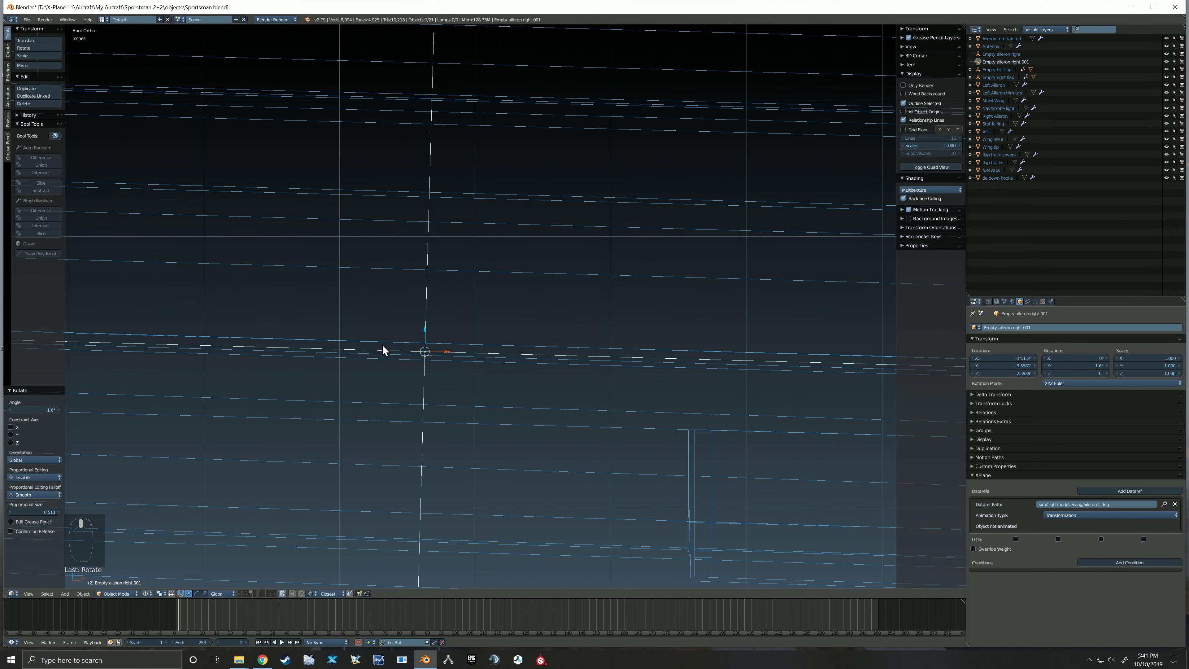
drag(444, 350, 447, 350)
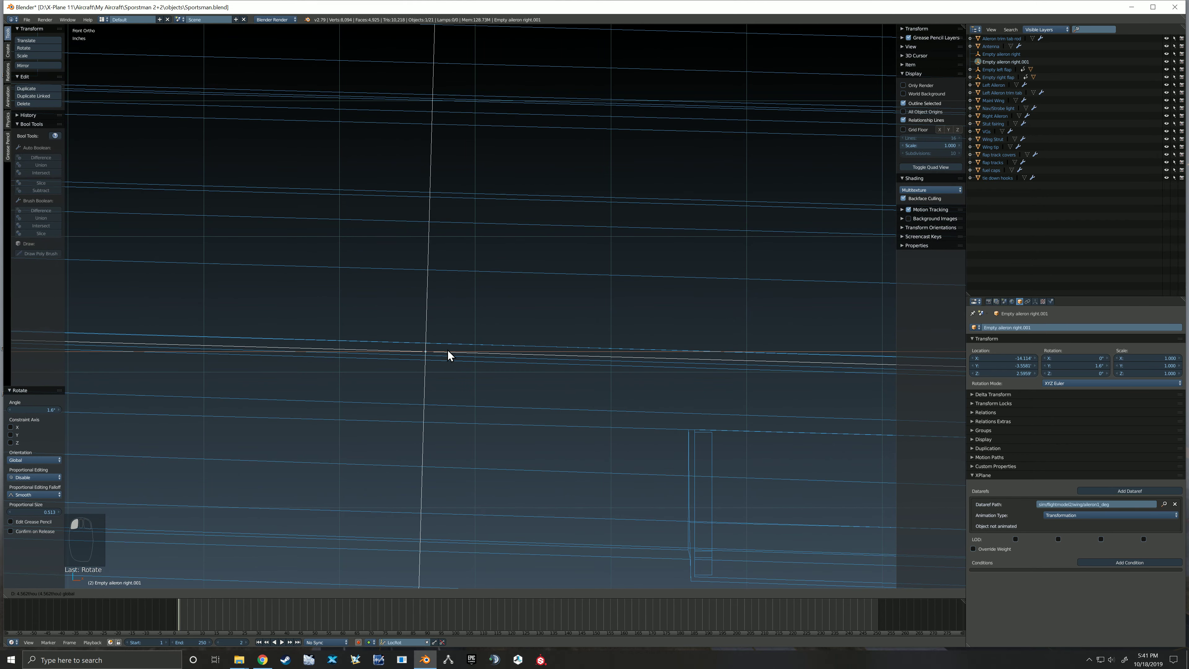
scroll(448, 350, down, 4)
scroll(447, 351, down, 6)
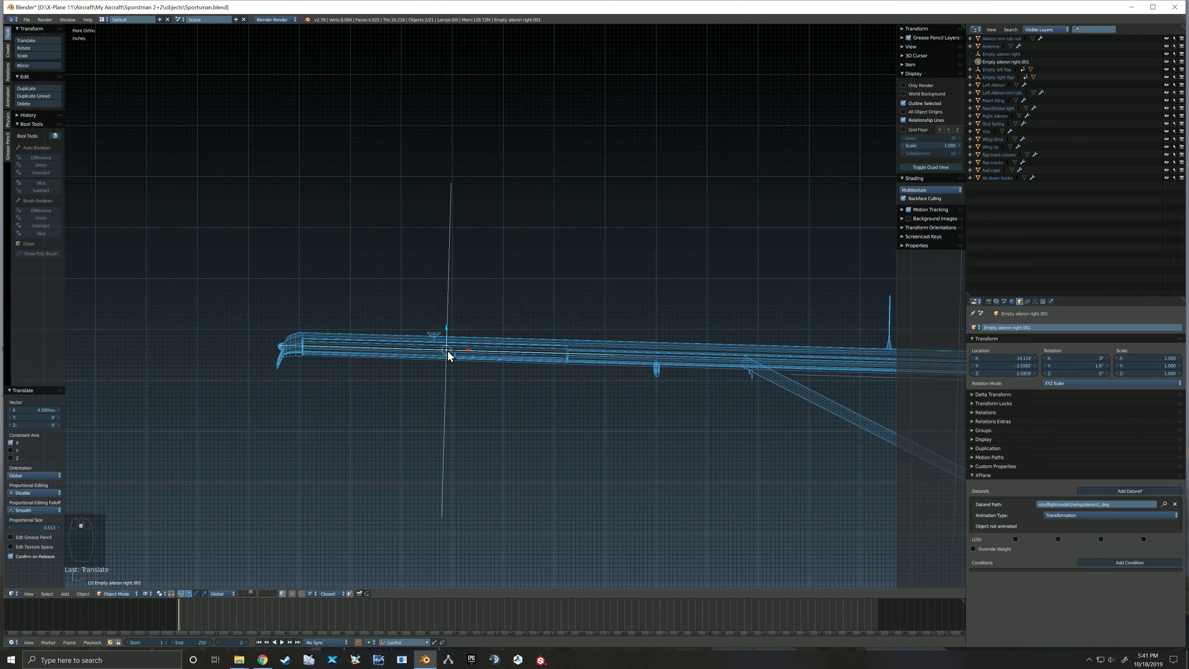
click(151, 581)
click(146, 593)
click(194, 553)
scroll(438, 374, down, 4)
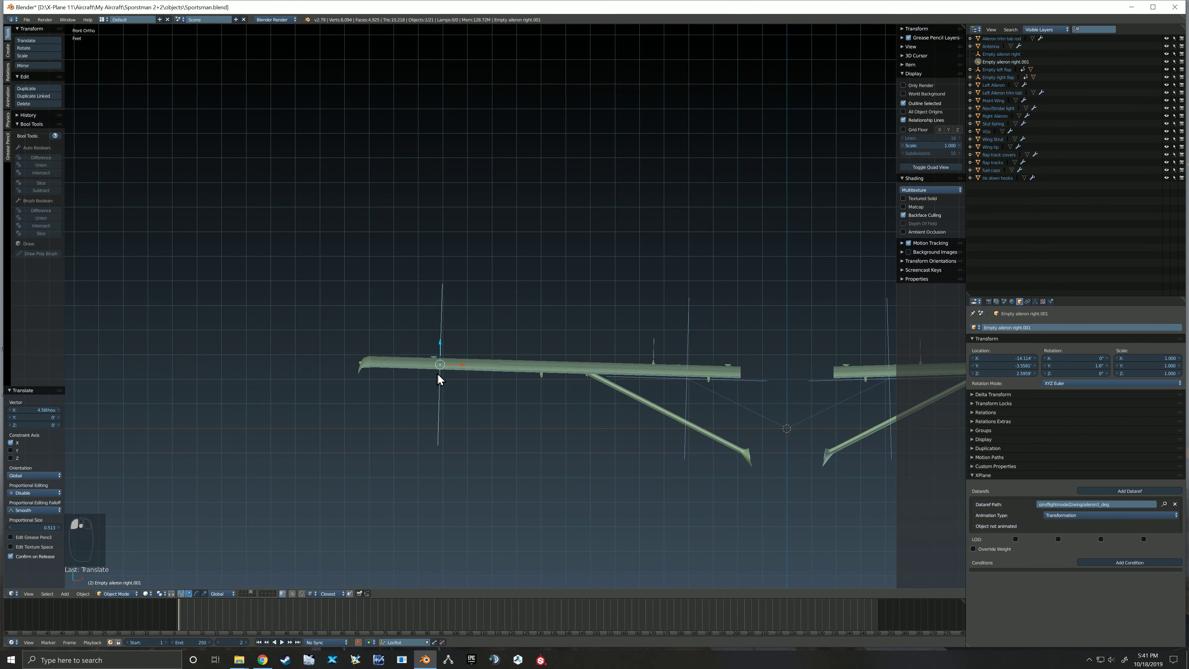
On frame 1, insert a Rotation keyframe for Empty aileron right at neutral
mouse_move(437, 374)
shift+middle_down()
mouse_move(259, 372)
mouse_move(326, 377)
mouse_move(337, 390)
mouse_move(310, 398)
mouse_move(350, 365)
shift+middle_up()
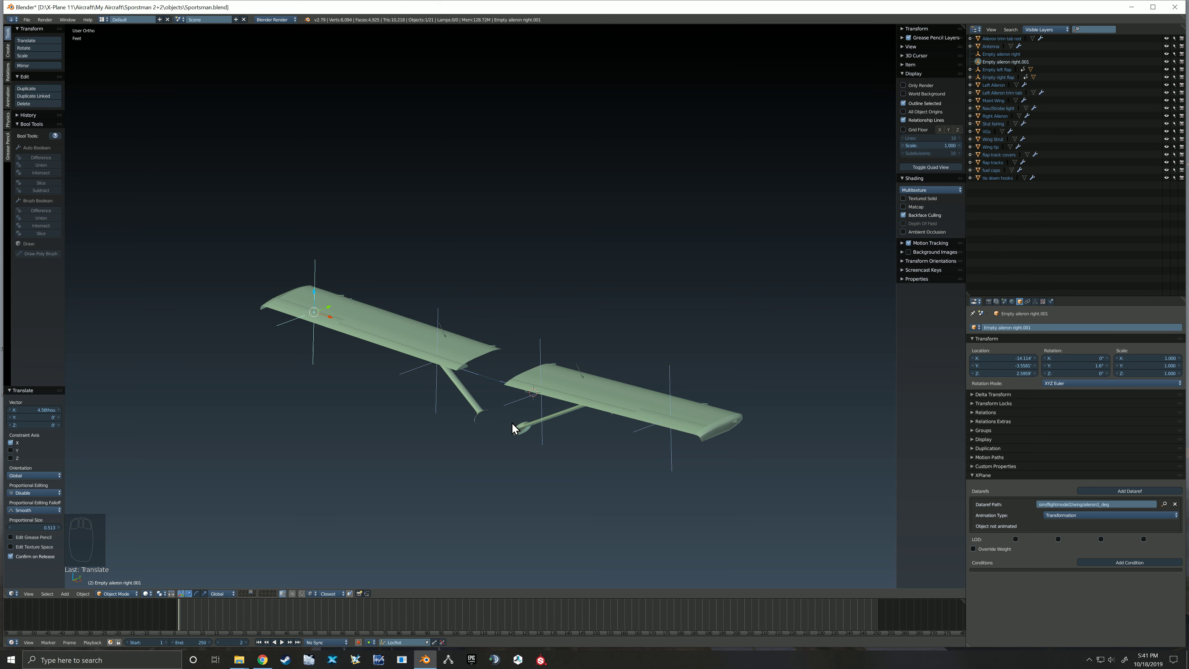
key(Left)
key(Left)
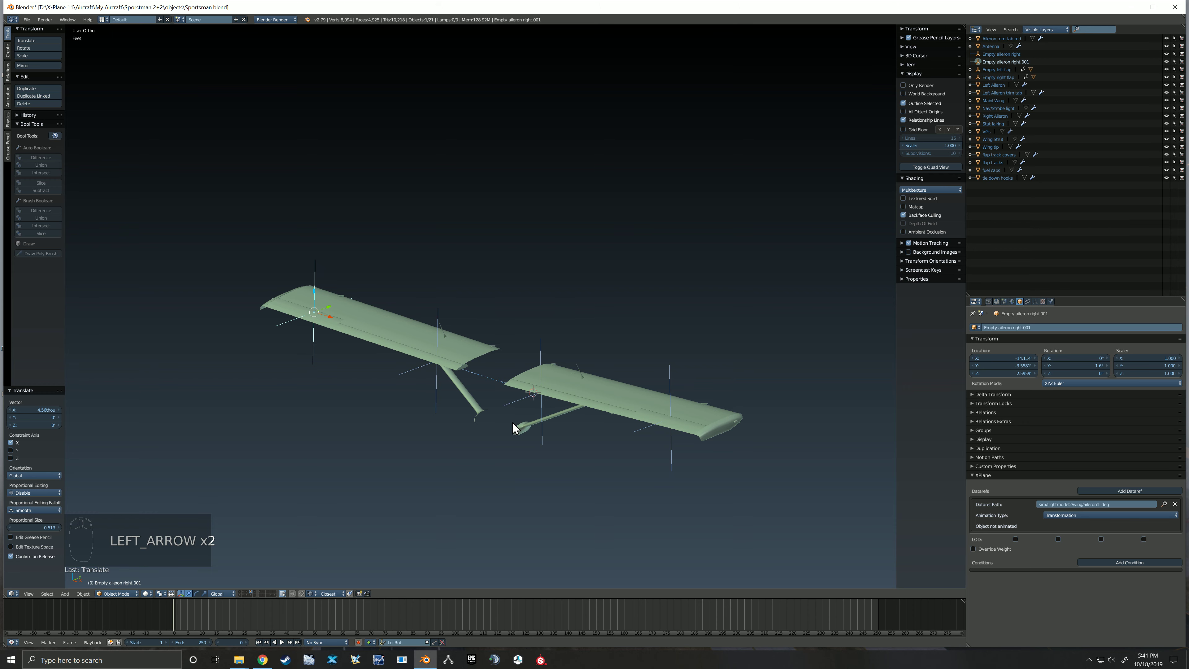
key(Right)
scroll(565, 385, up, 2)
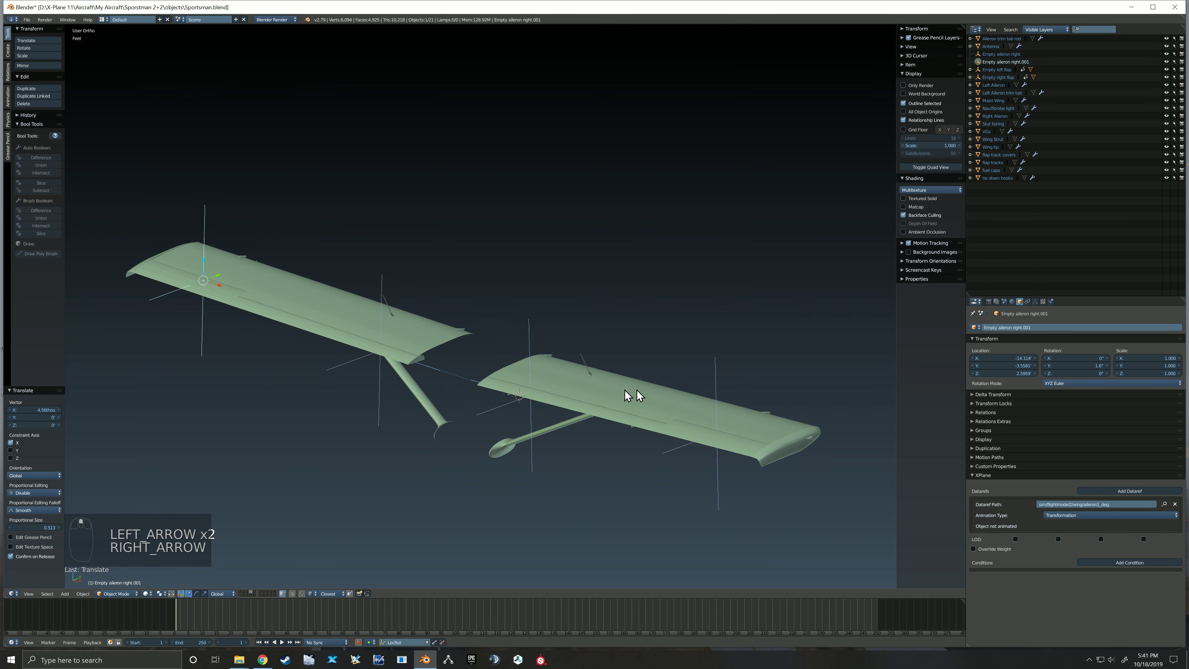
right_click(716, 366)
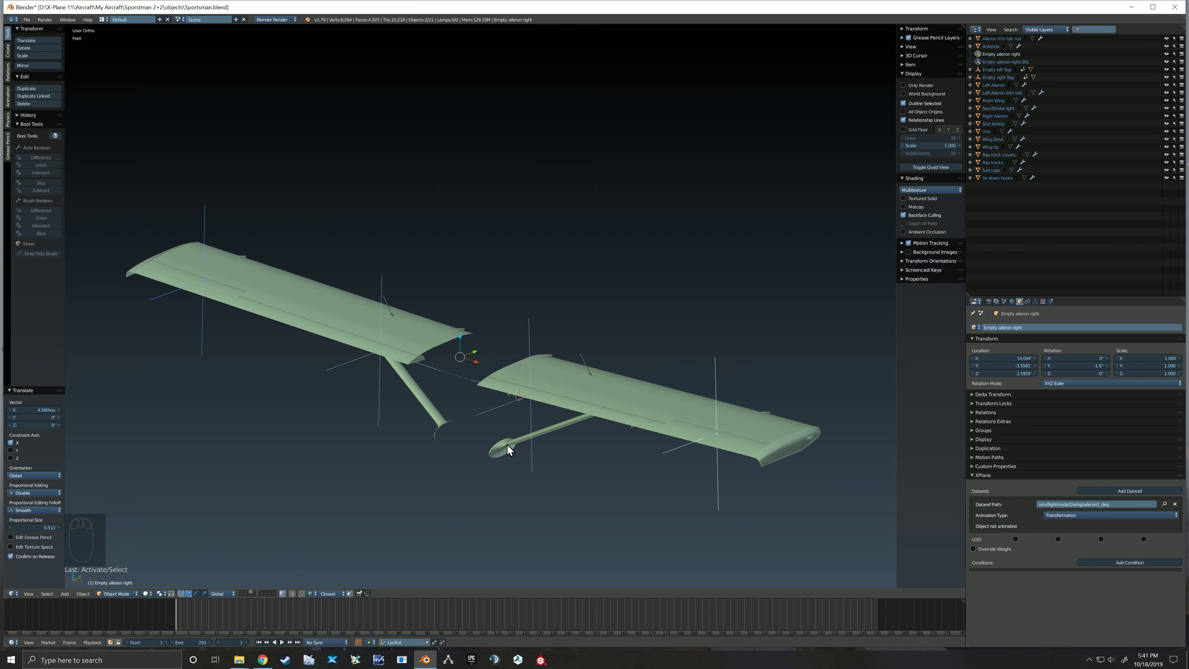
click(427, 645)
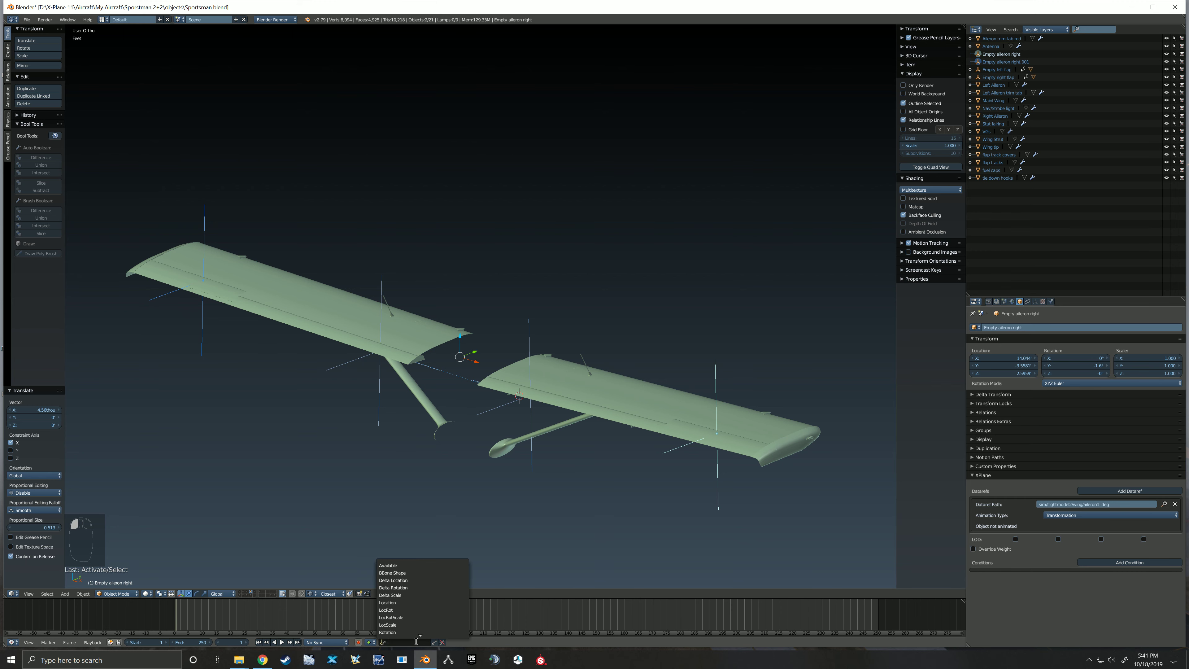
click(393, 632)
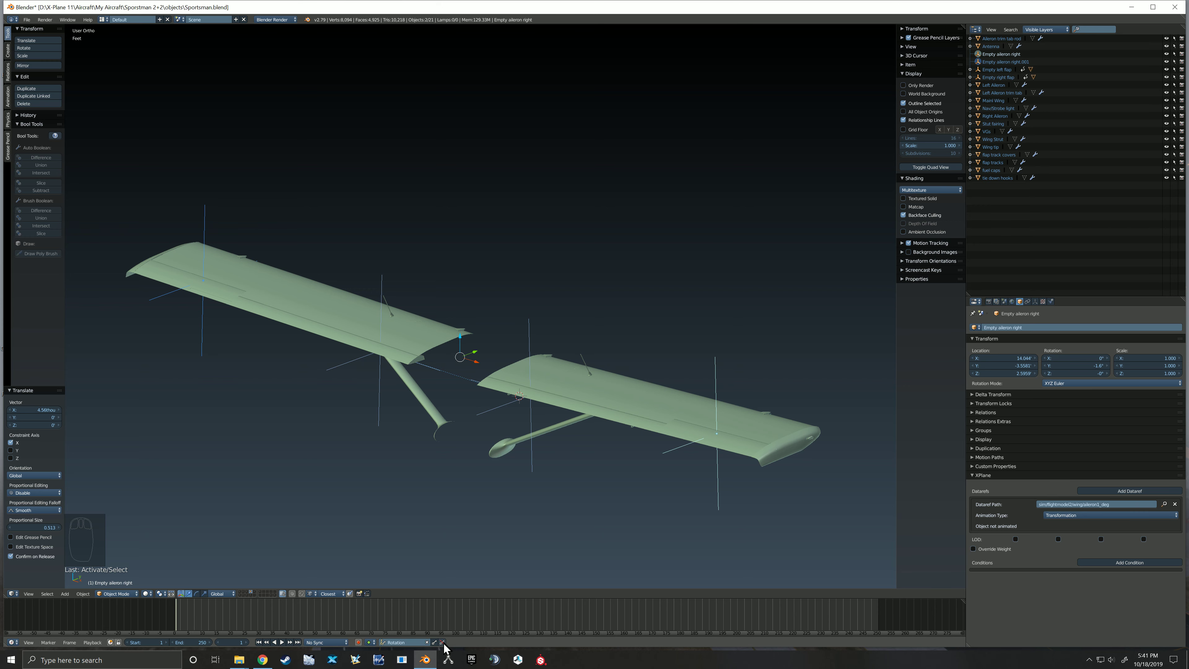
click(435, 642)
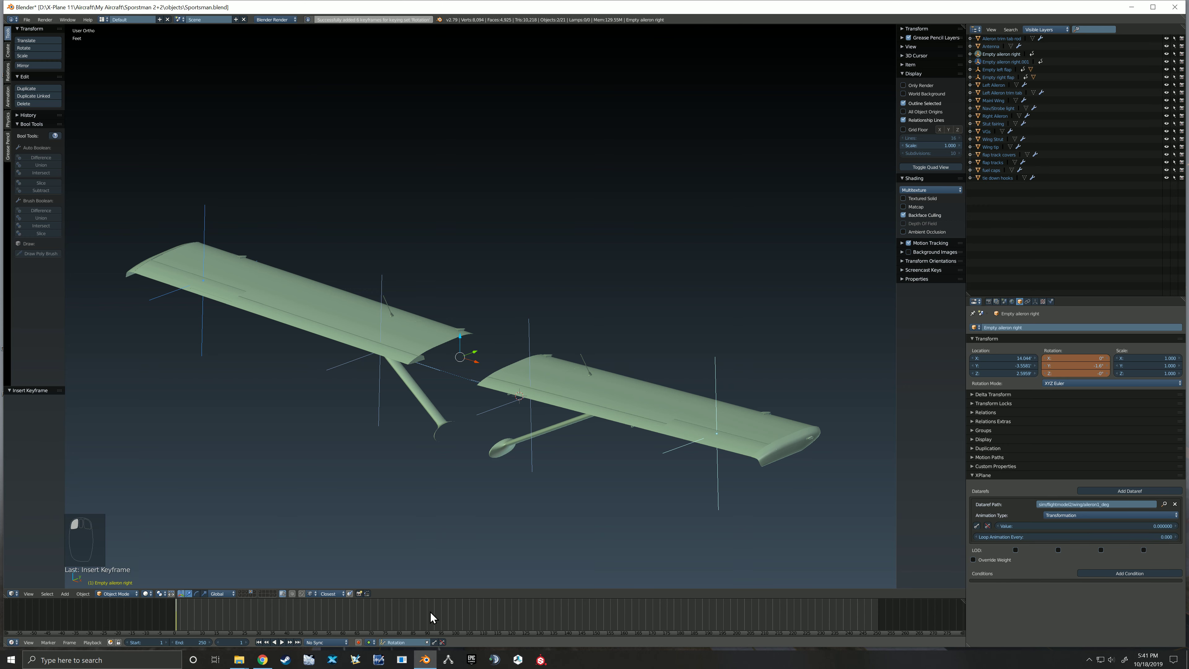
On frame 2, rotate the empty 17° about local X and keyframe it
key(Right)
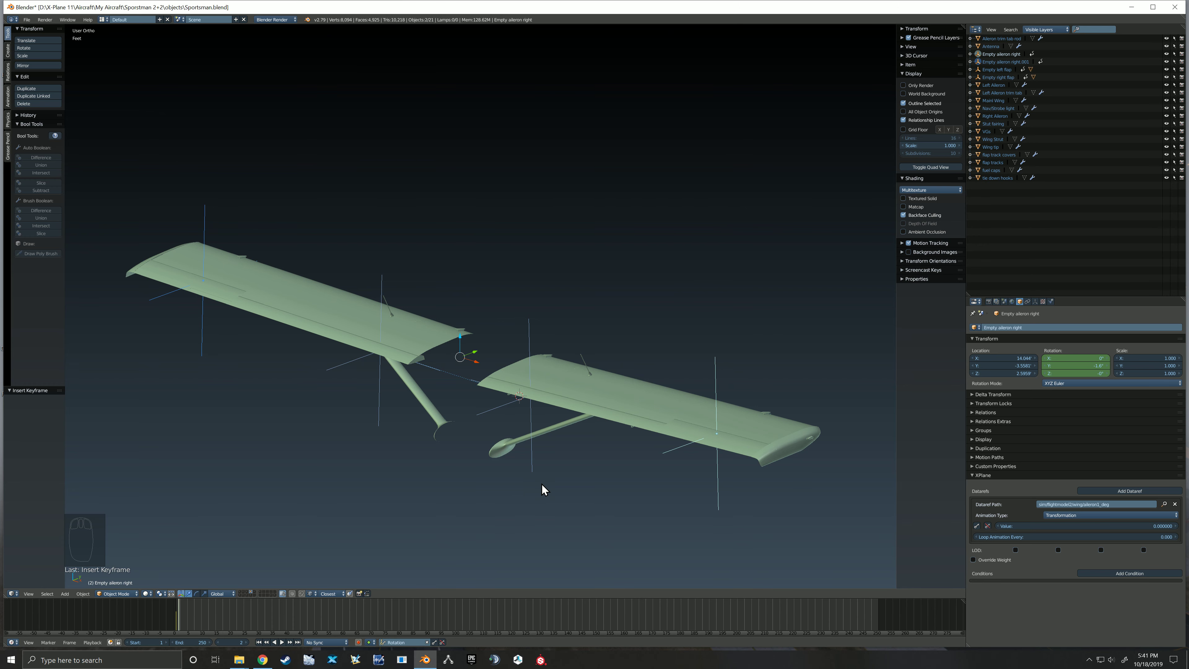
key(r)
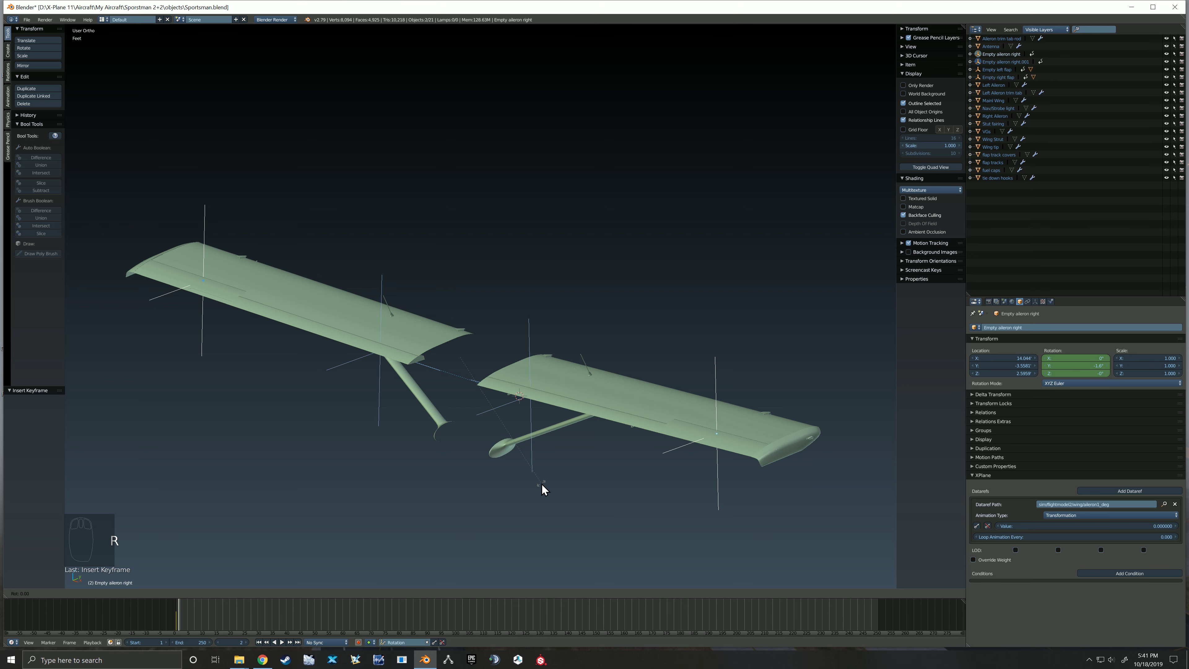
key(x)
key(x)
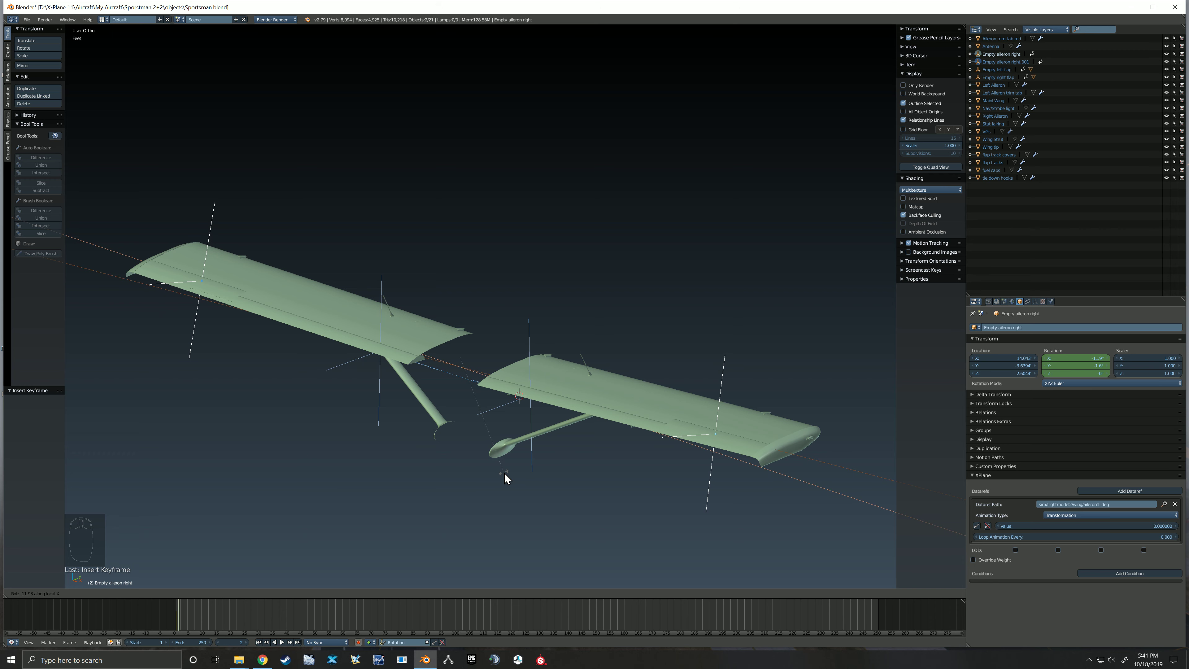
text(17)
key(Return)
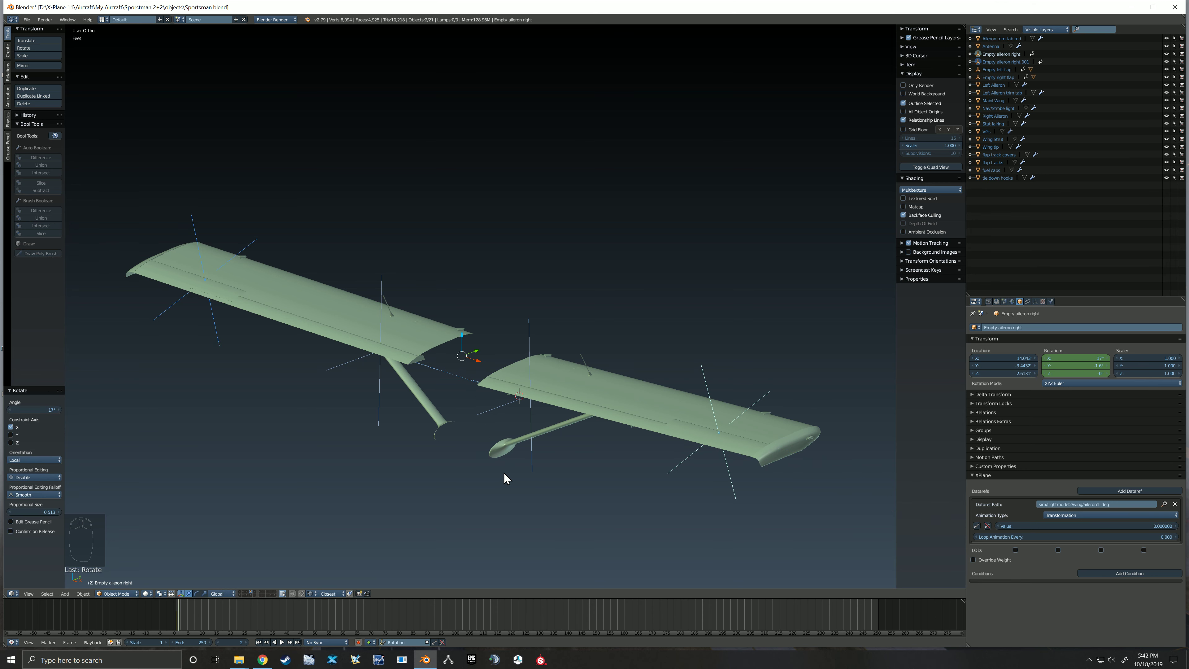
click(434, 642)
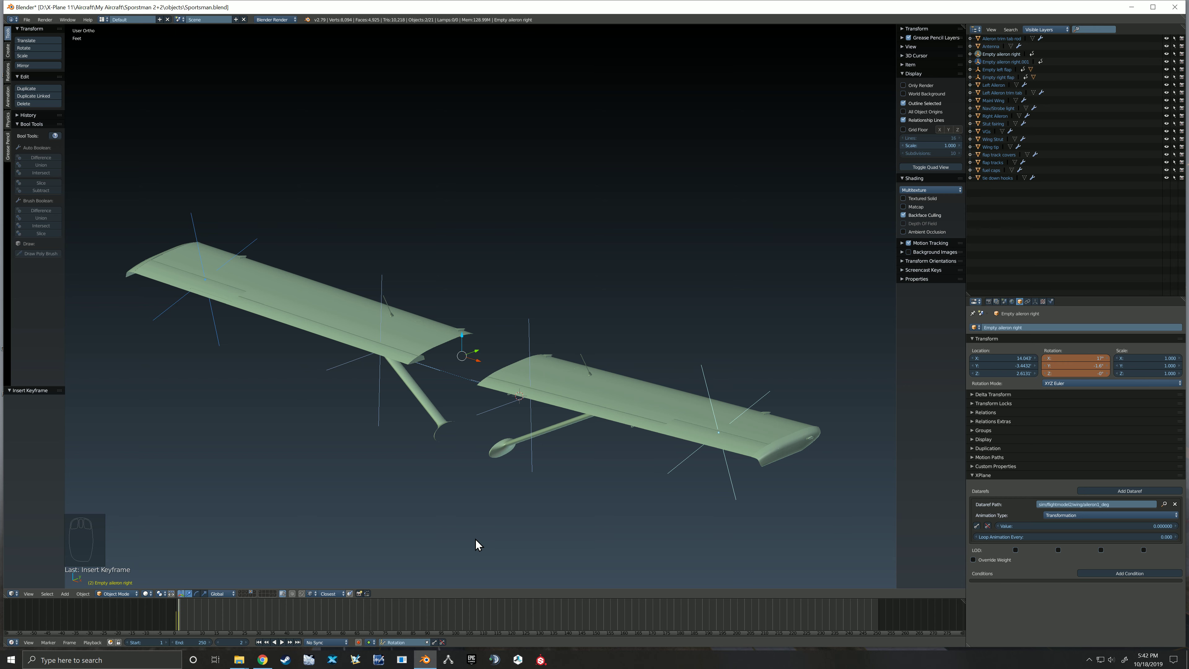
On frame 3, rotate it -17° back to level and keyframe it
key(Right)
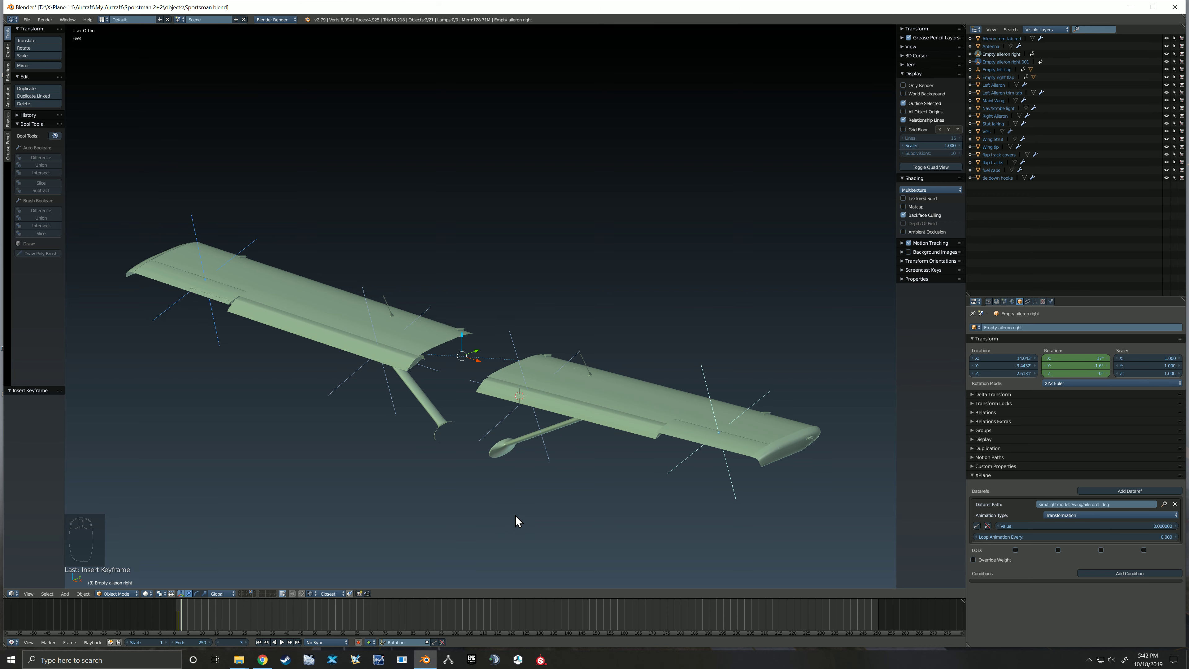
key(r)
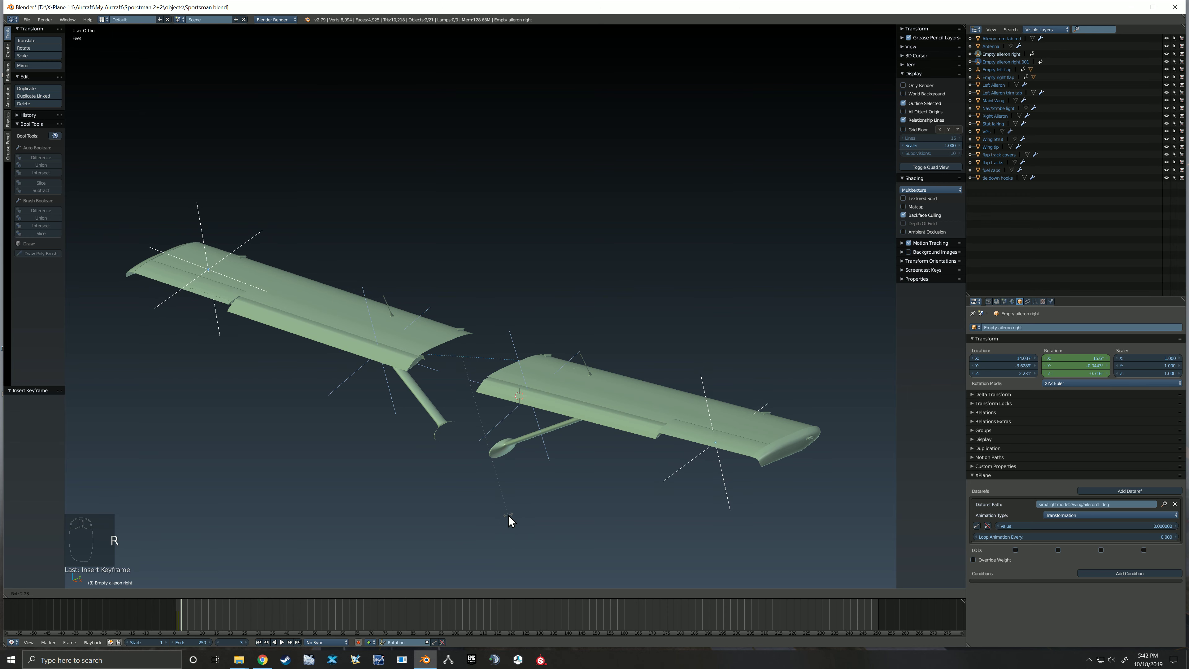
key(x)
key(x)
text(-17)
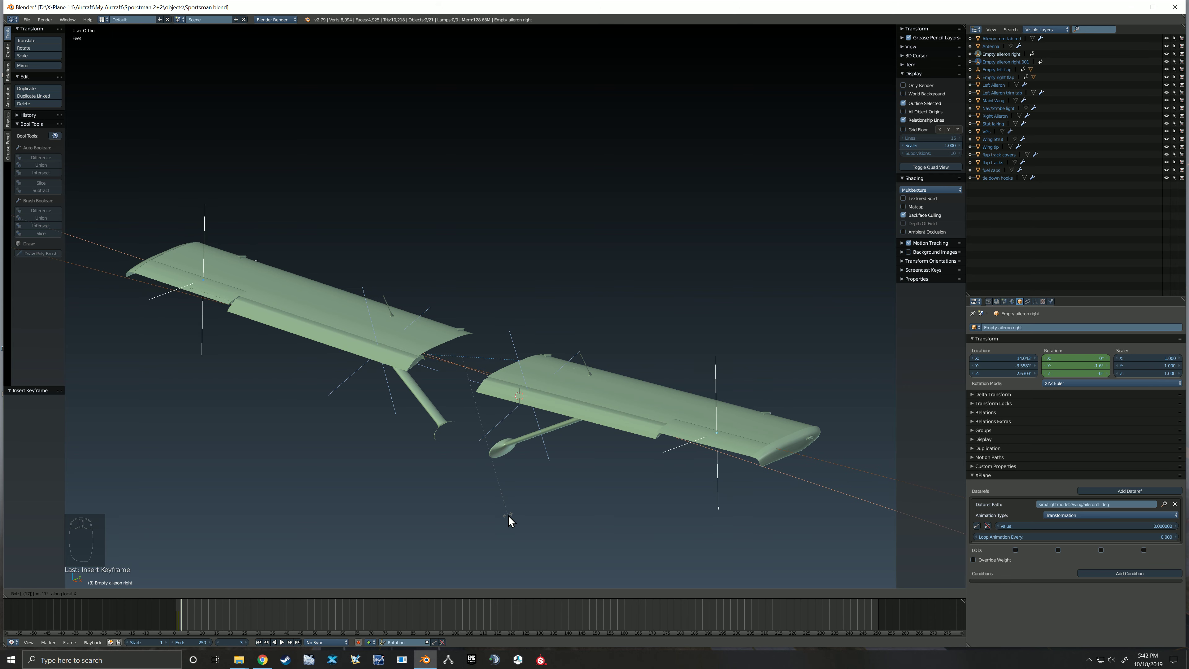
key(Return)
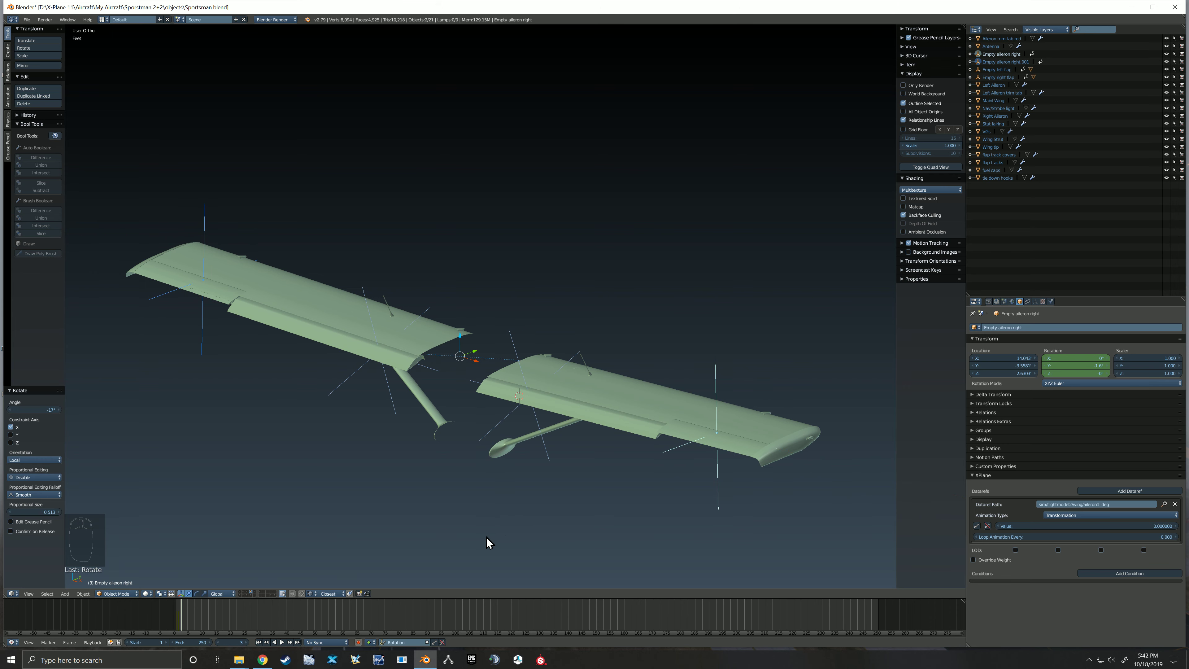
click(435, 642)
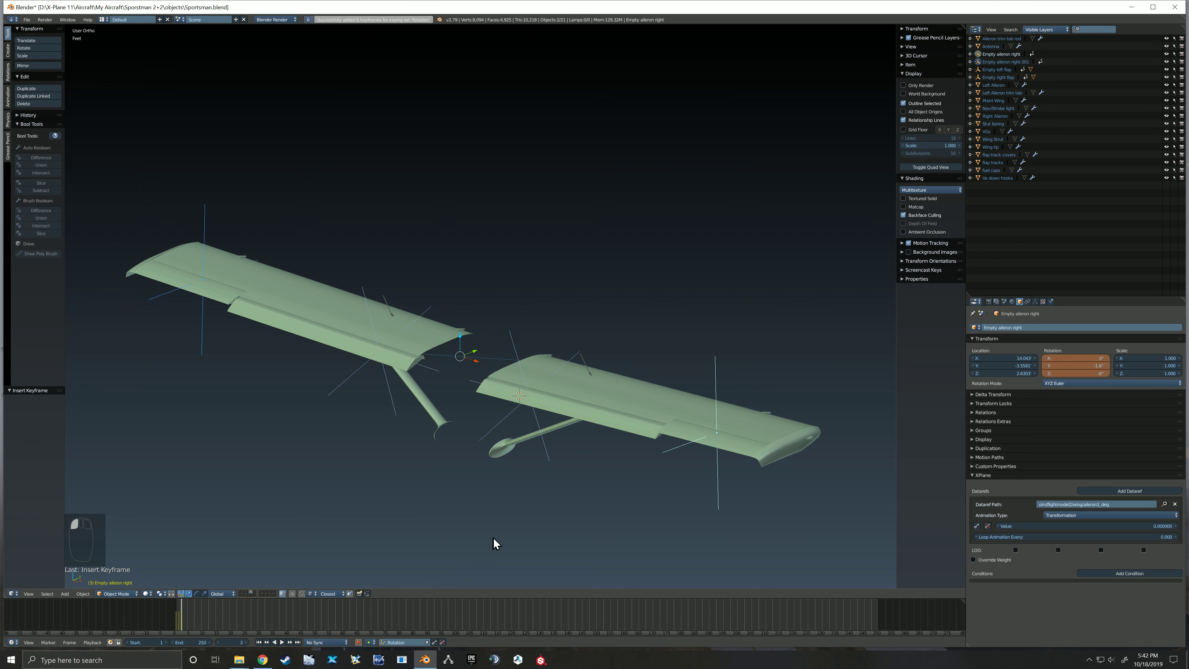
On frame 4, rotate it a further -17° to -17° and keyframe it
key(Right)
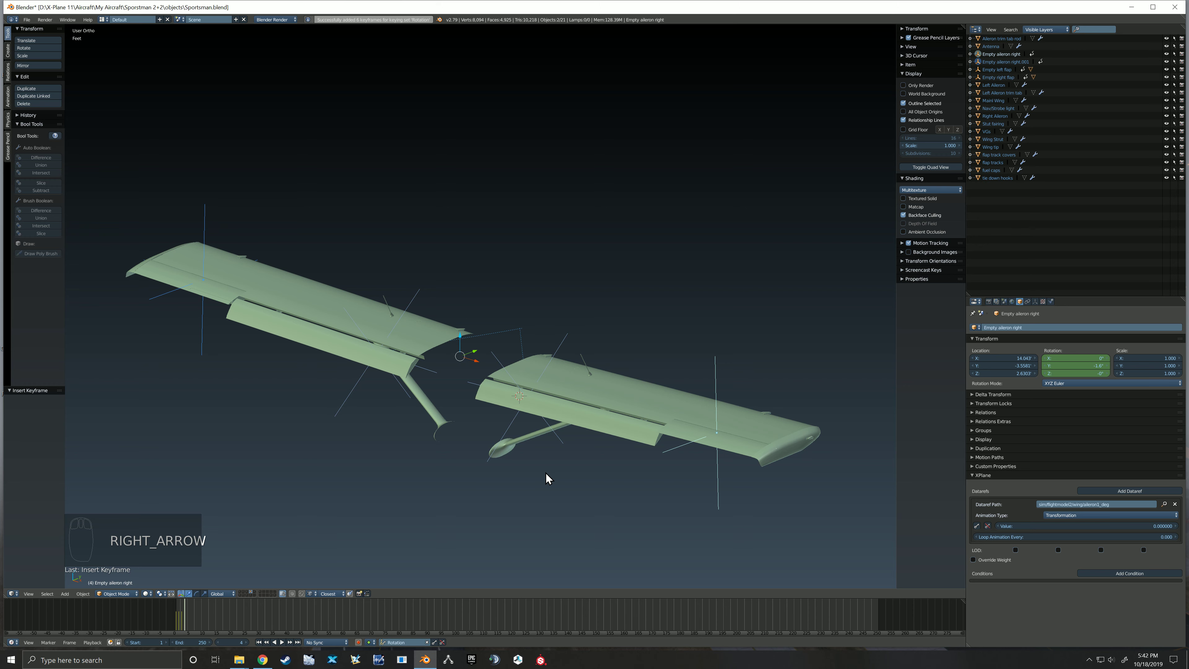
key(r)
key(x)
key(x)
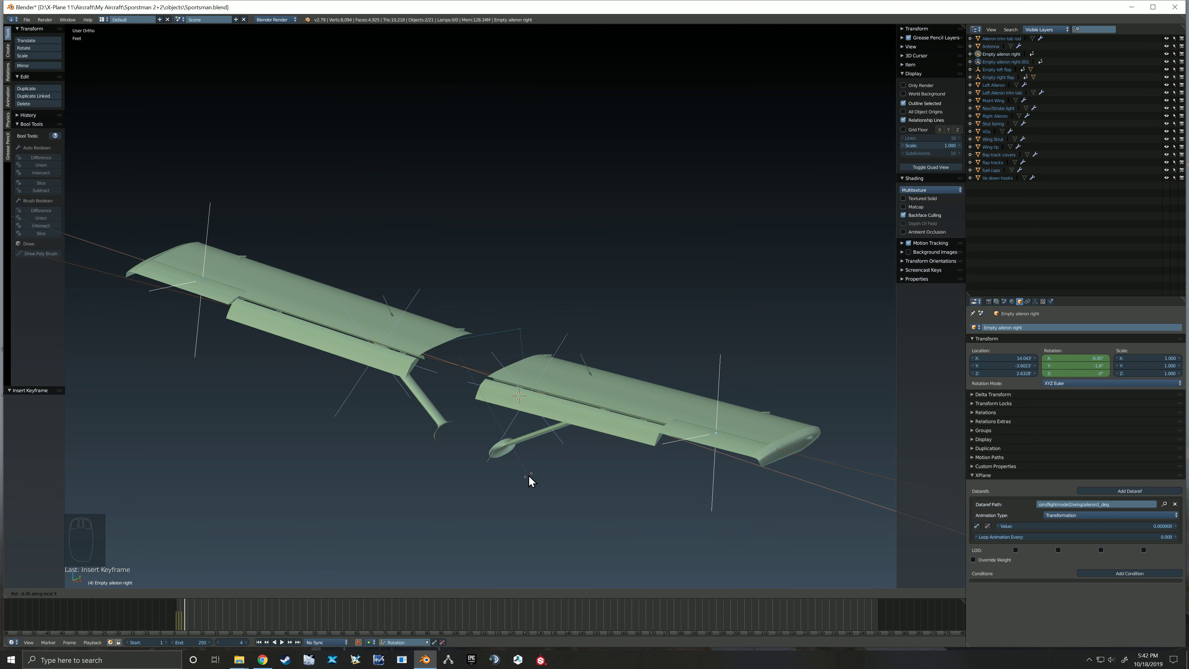
text(-17)
key(Return)
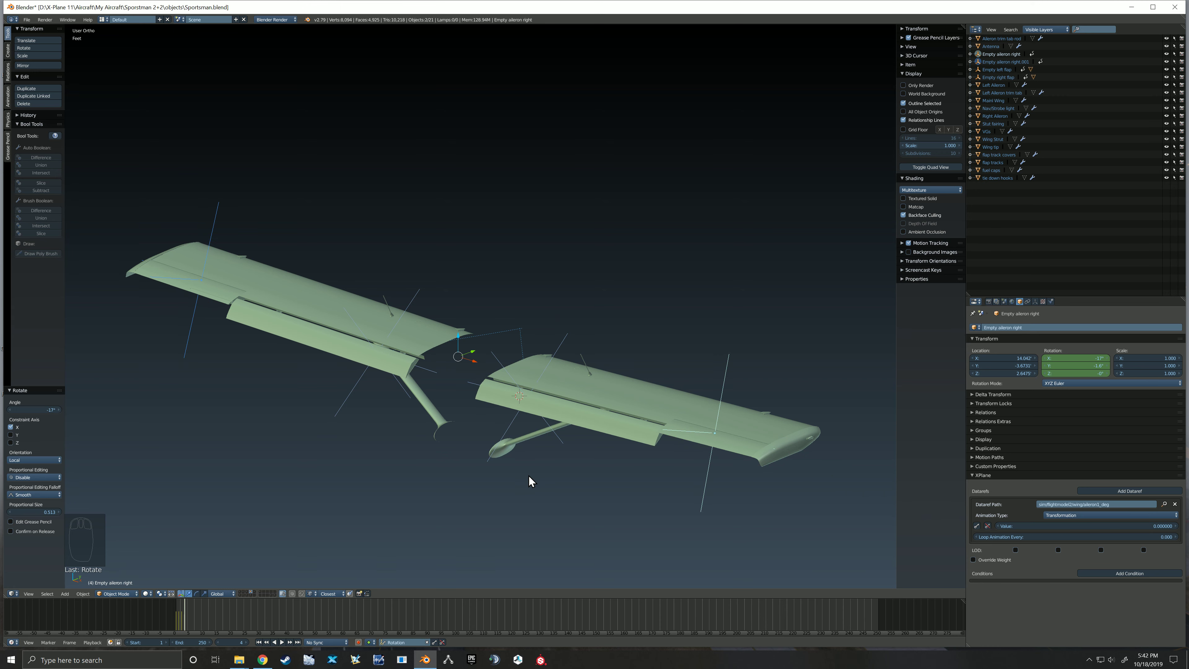
click(434, 643)
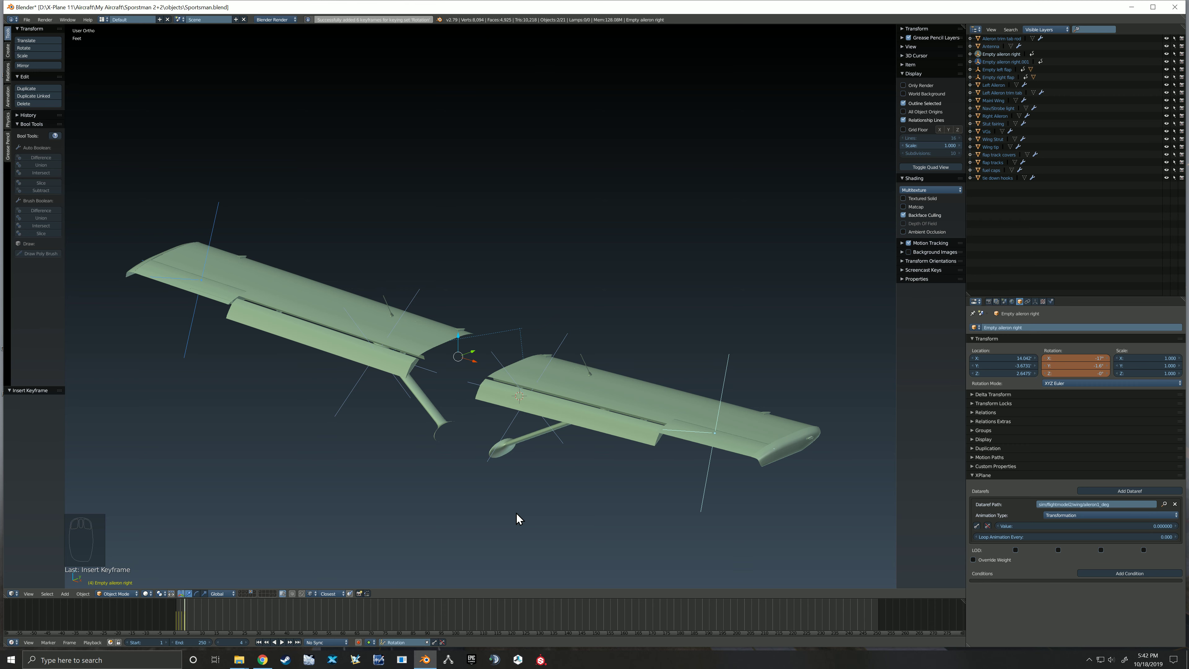
Back on frame 1, parent the Right Aileron to Empty aileron right as Object
key(Left)
key(Left)
key(Left)
key(Left)
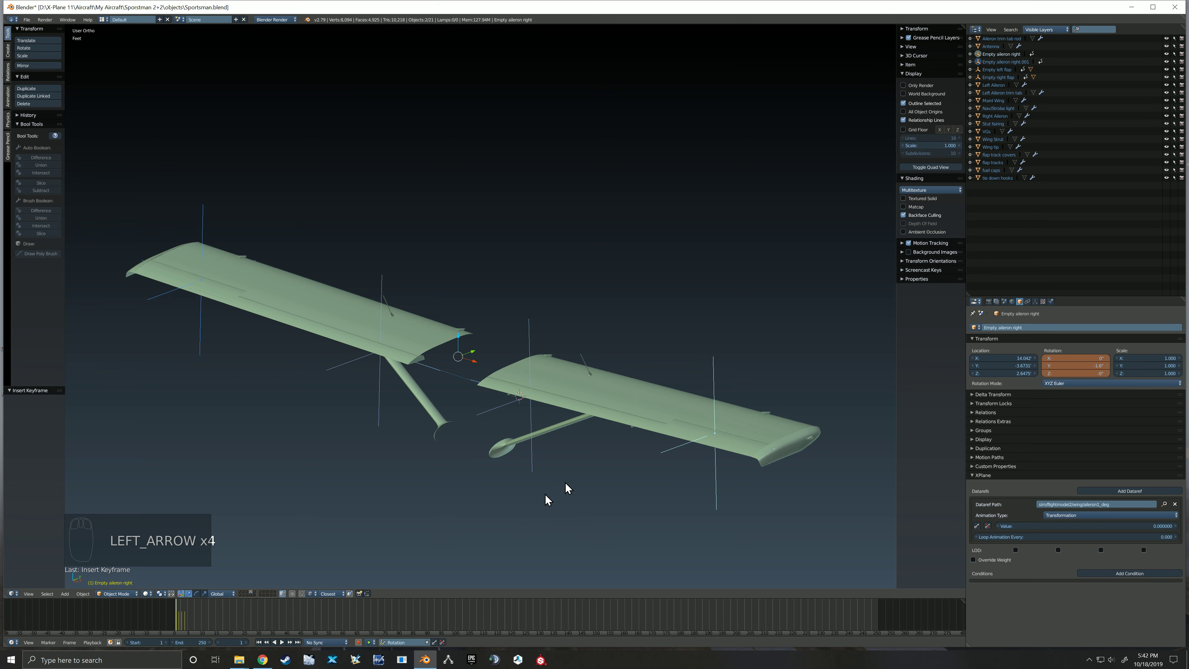
scroll(689, 433, up, 2)
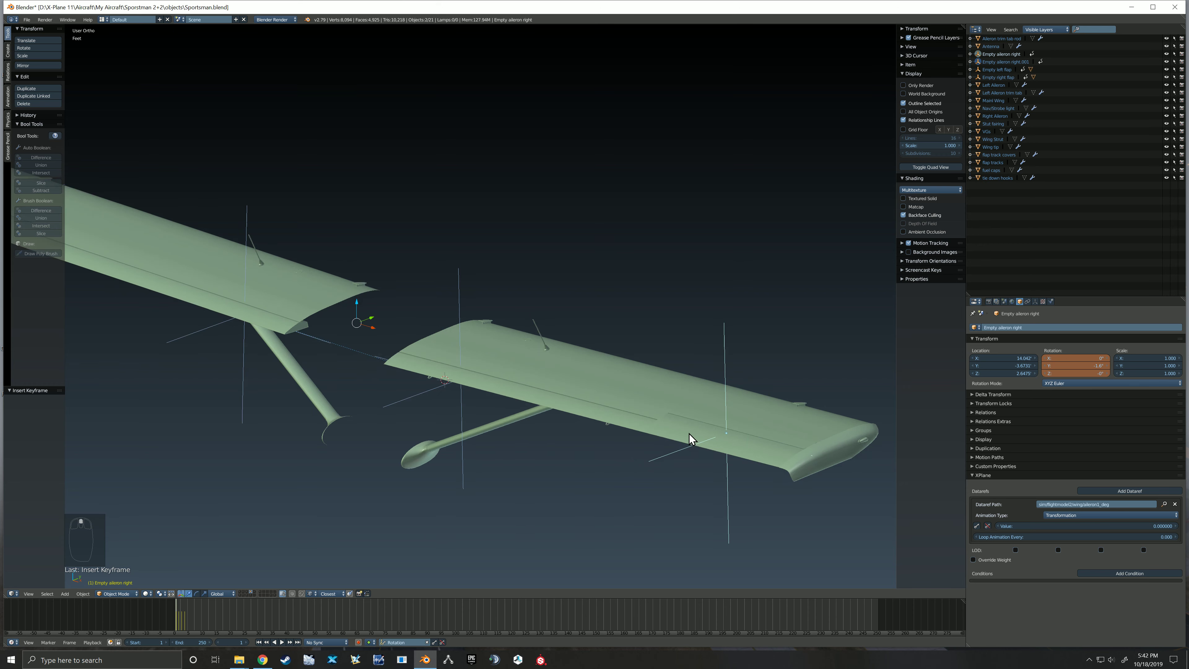
right_click(746, 454)
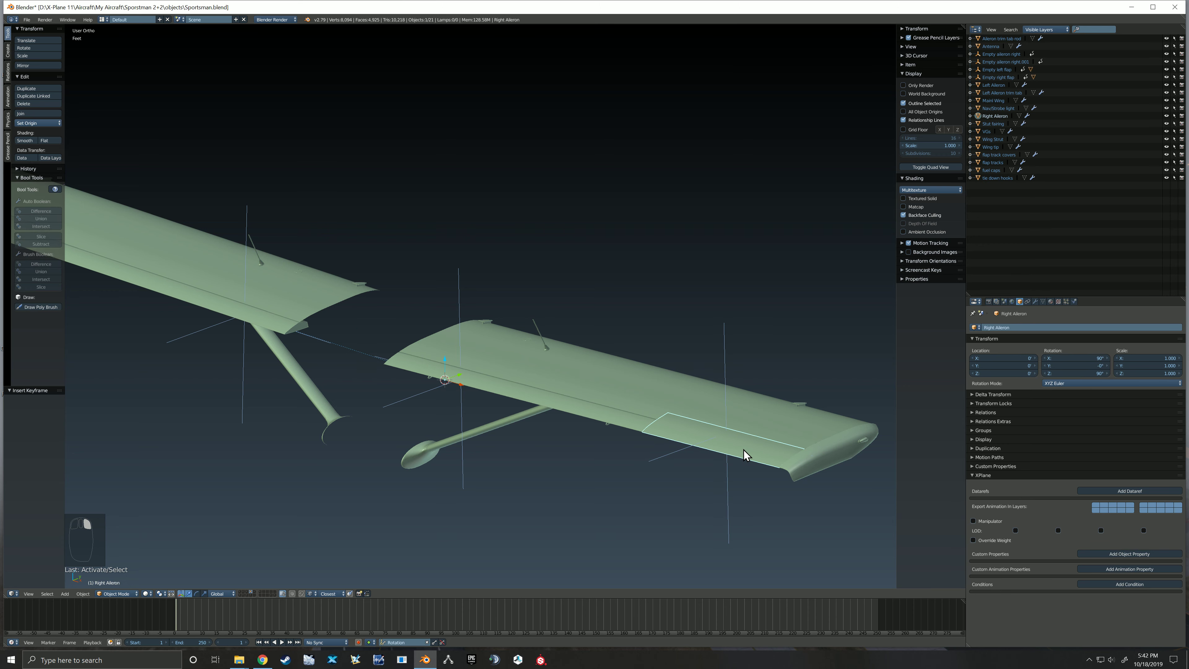
shift+right_click(728, 484)
key(ctrl+p)
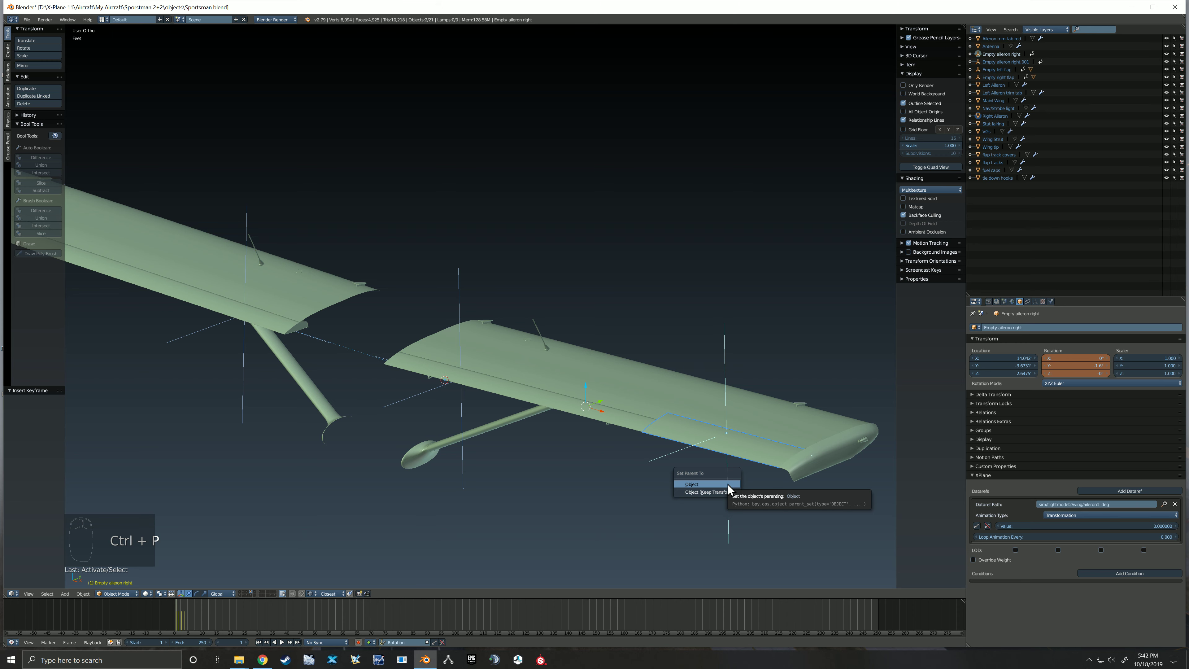
click(727, 484)
Parent the Left Aileron to Empty aileron right.001 as Object
scroll(721, 485, down, 4)
ctrl+scroll(618, 457, down, 2)
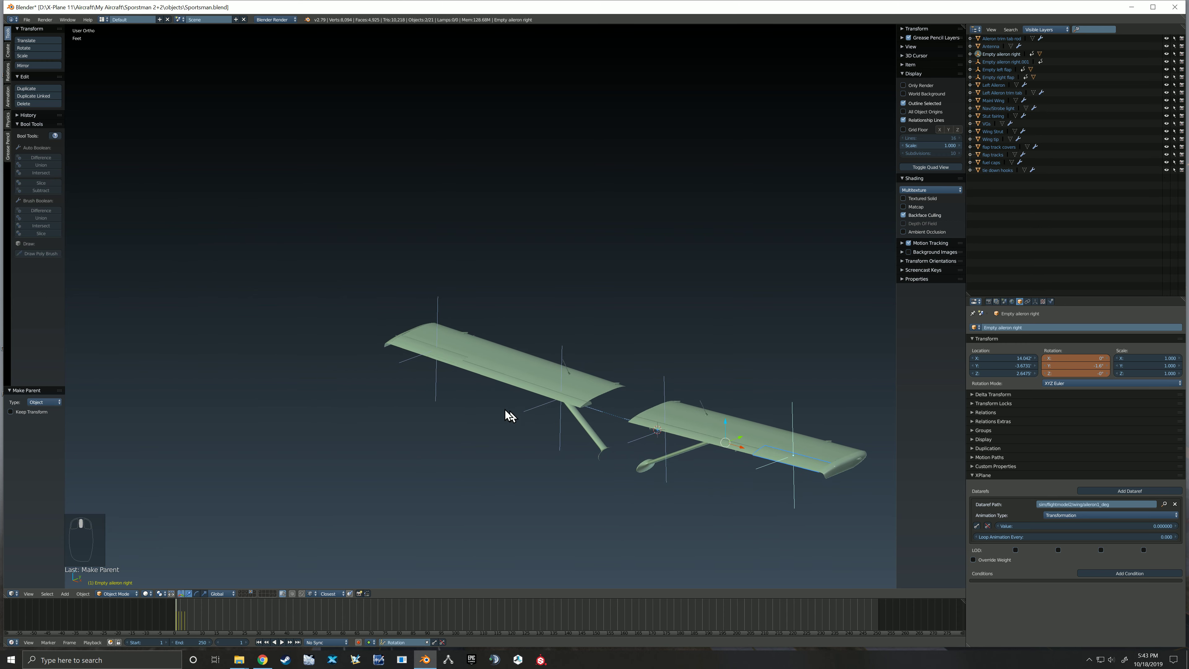
middle_drag(424, 372, 416, 404)
scroll(369, 407, up, 4)
right_click(382, 362)
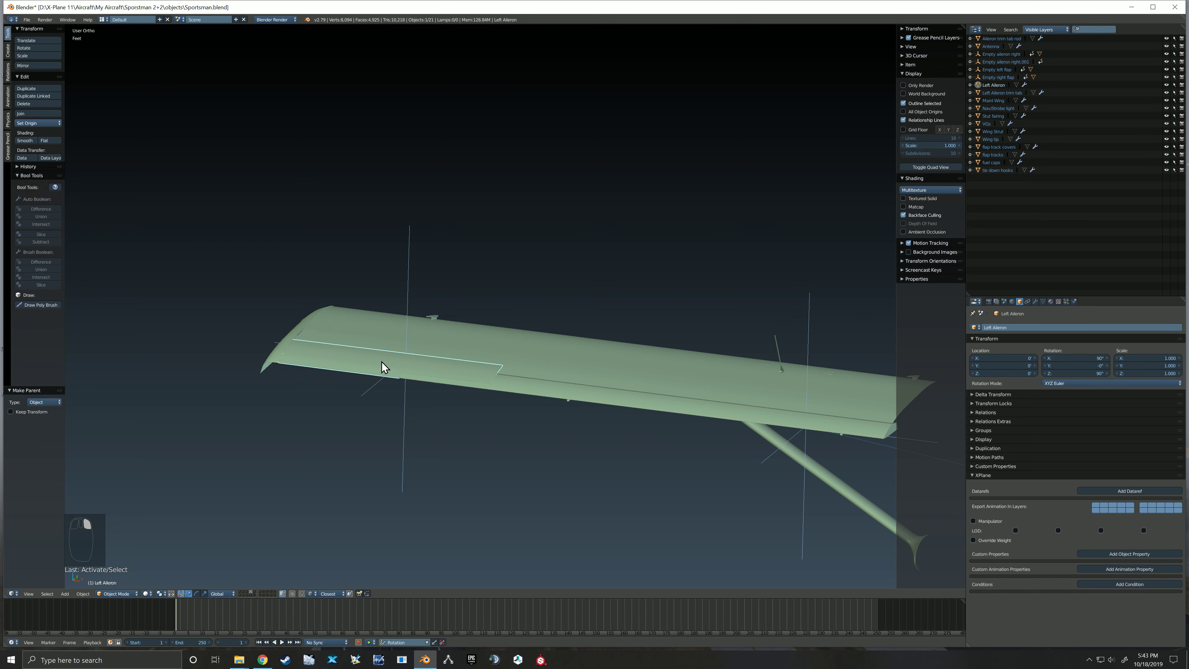
shift+right_click(403, 408)
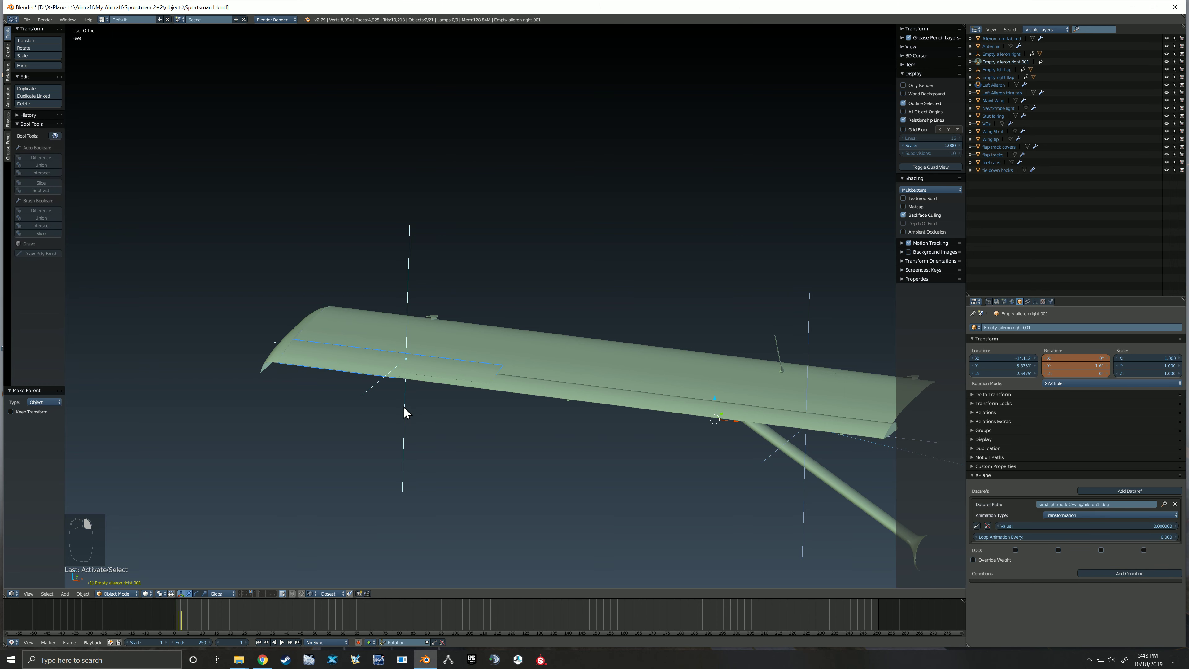
key(ctrl+p)
click(405, 412)
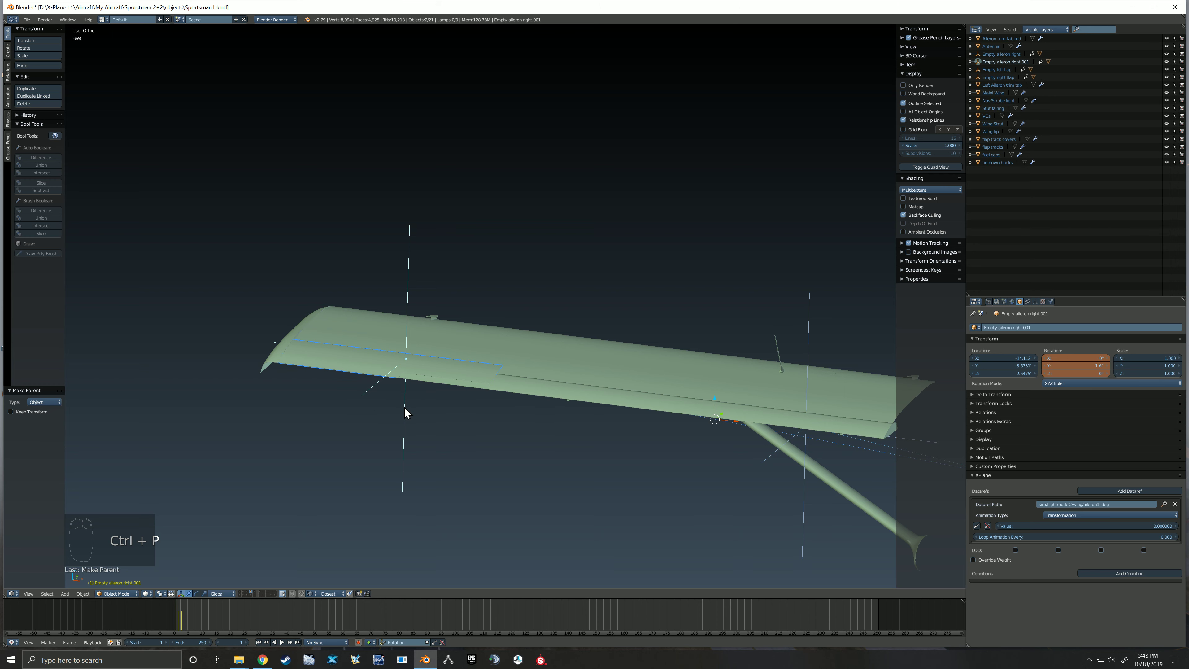
Step between frames 2 and 3 to check both ailerons follow their empties' rotation
scroll(405, 412, down, 4)
middle_drag(512, 412, 481, 378)
scroll(472, 432, down, 1)
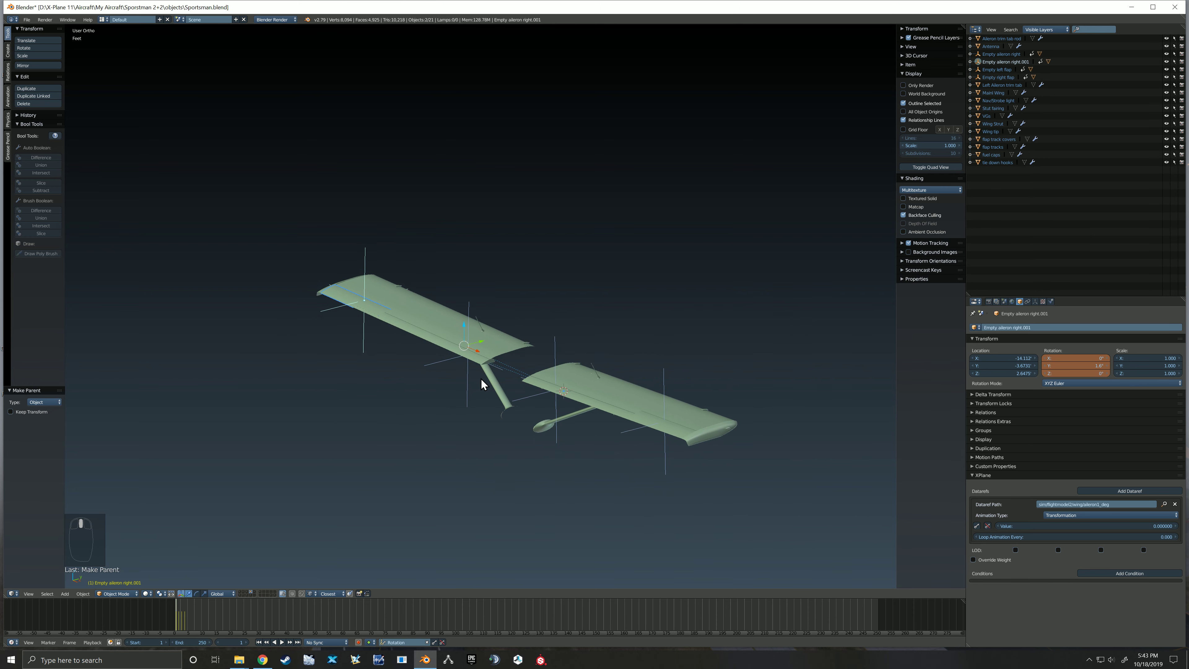
key(Right)
key(Right)
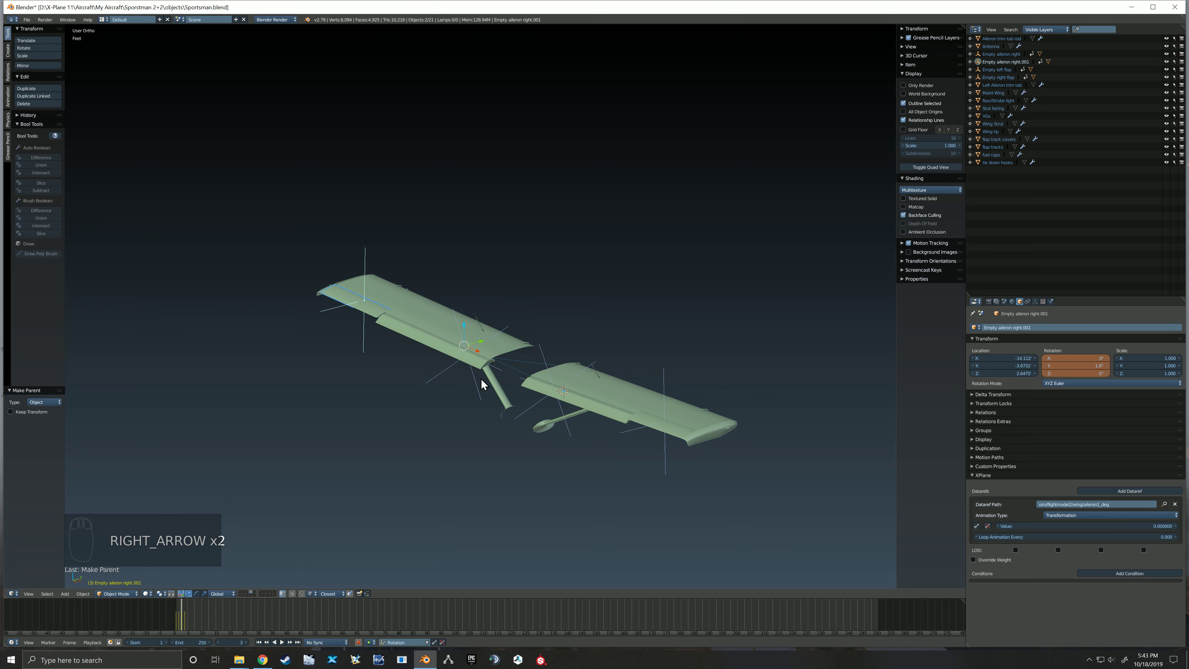
key(Left)
key(Left)
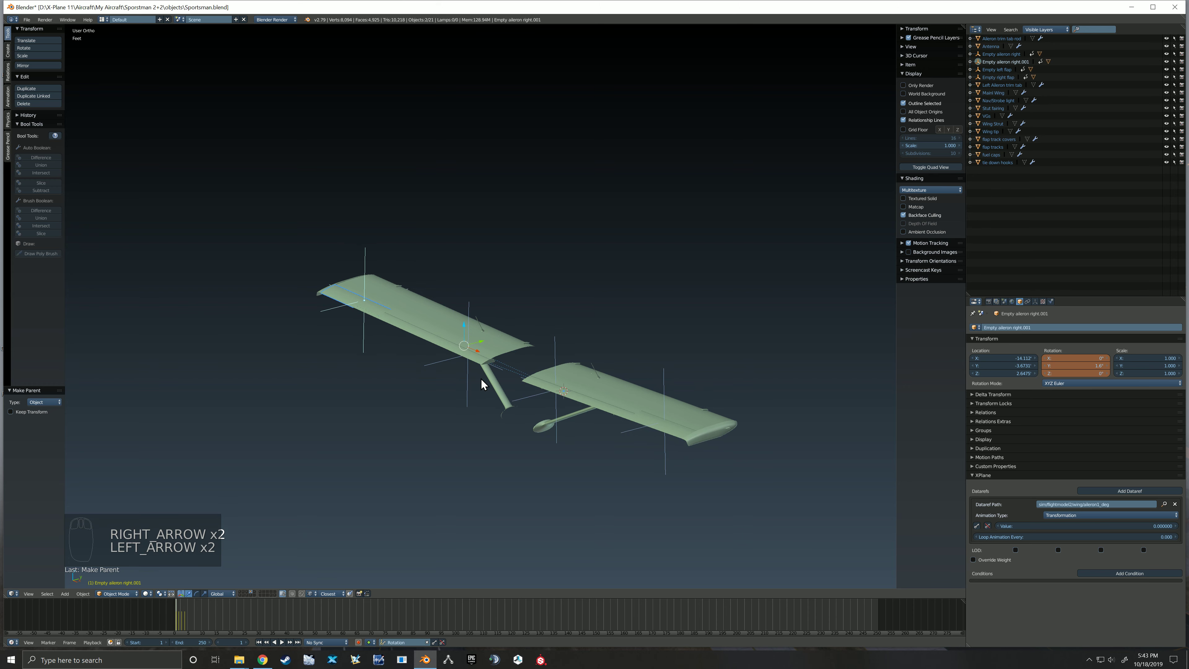
scroll(531, 317, up, 3)
scroll(519, 287, down, 1)
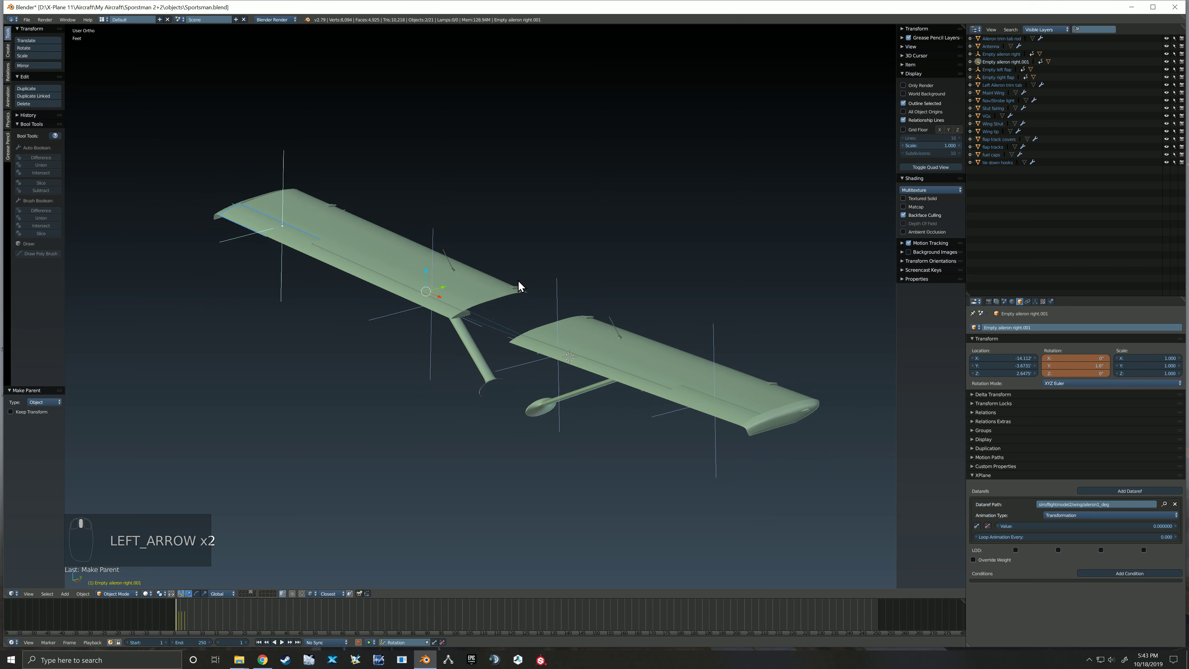
key(Right)
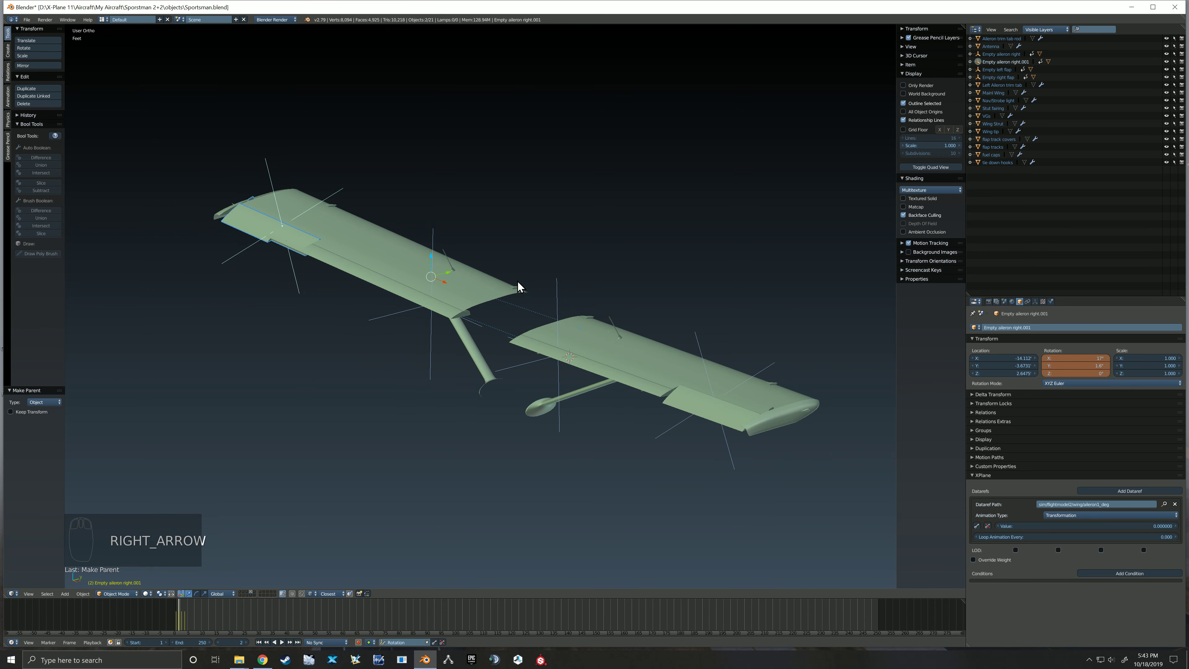
key(Right)
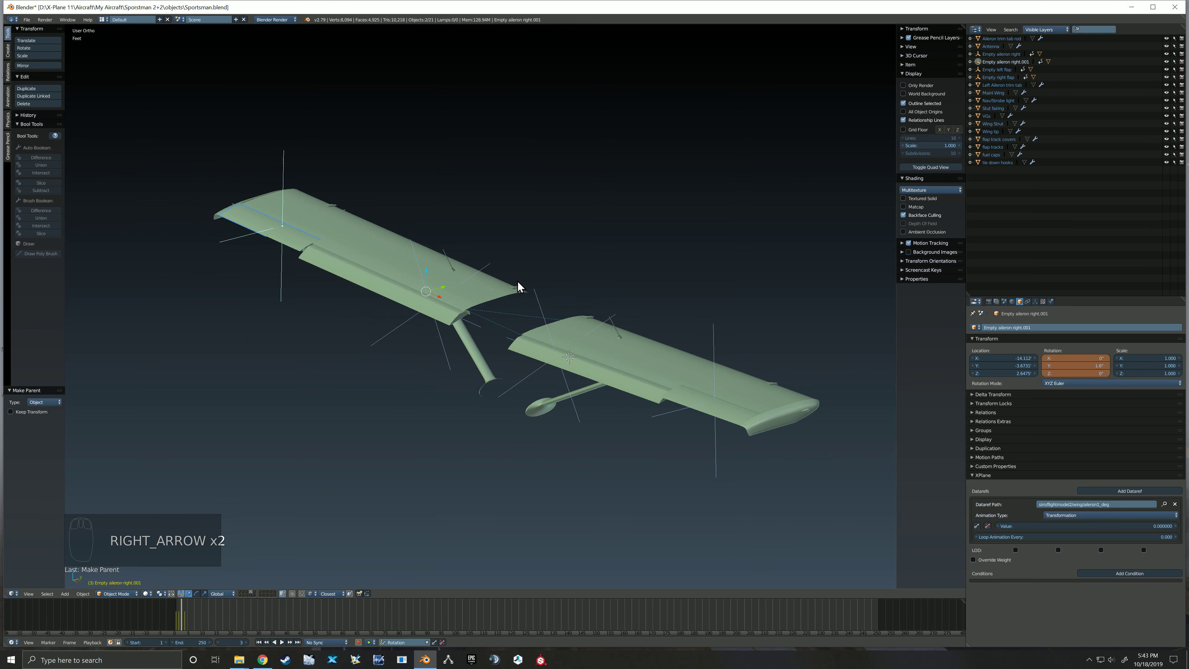
key(Right)
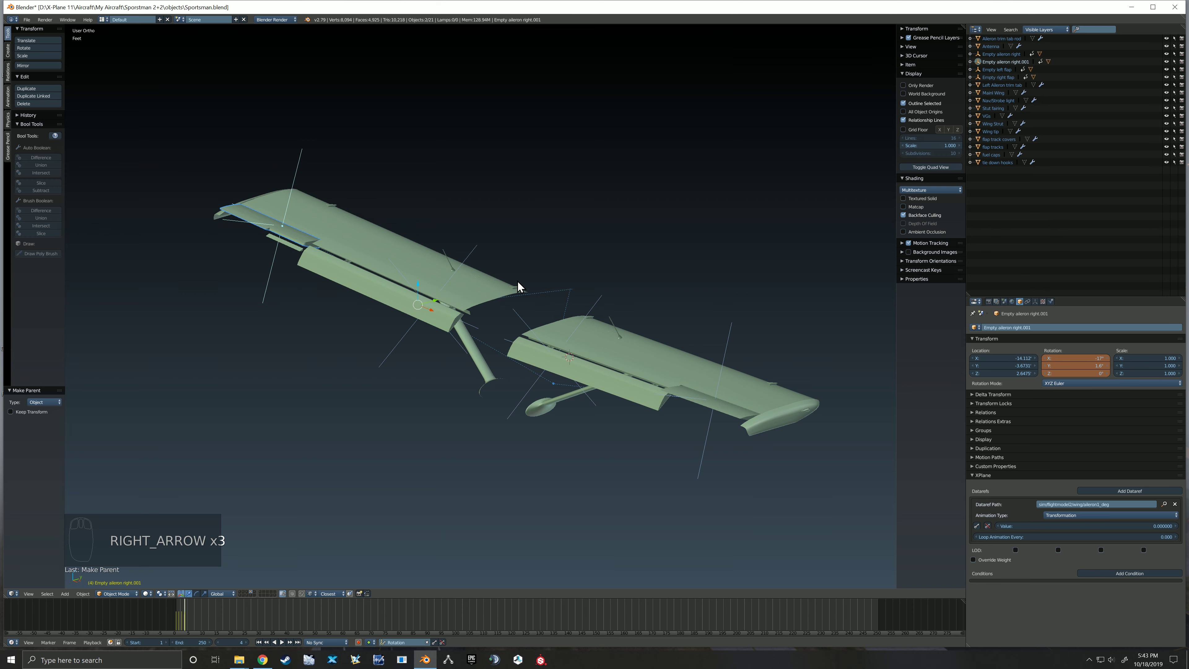
key(Left)
key(Left)
key(Left)
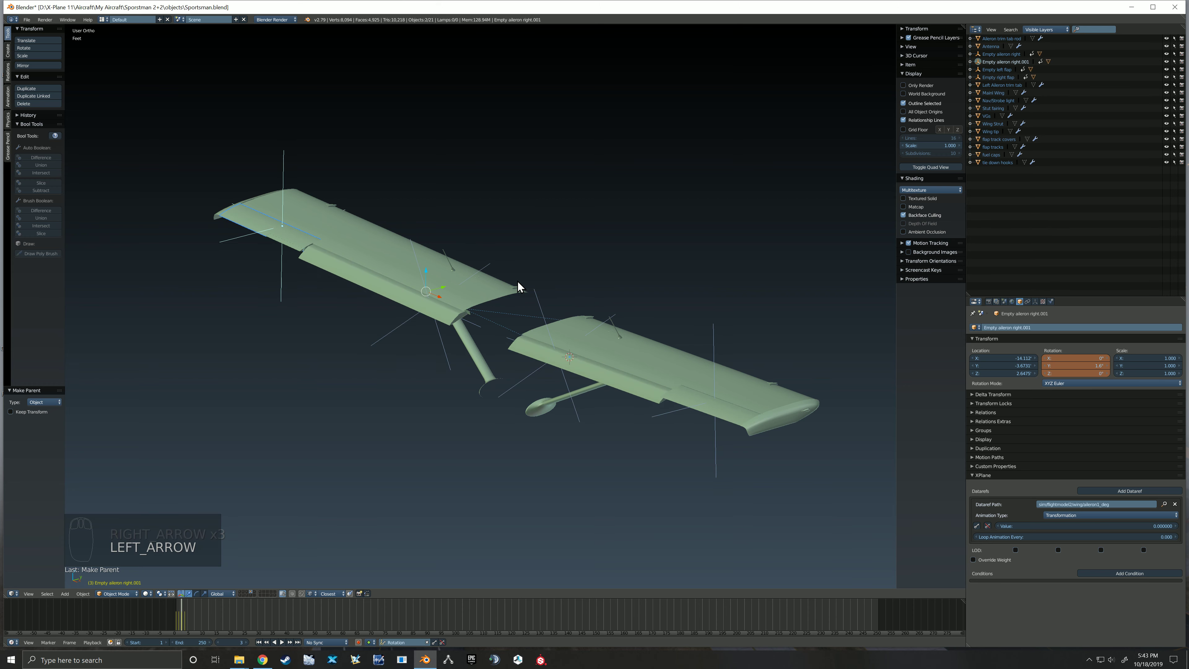
key(Right)
key(Right)
key(Right)
key(Left)
key(Left)
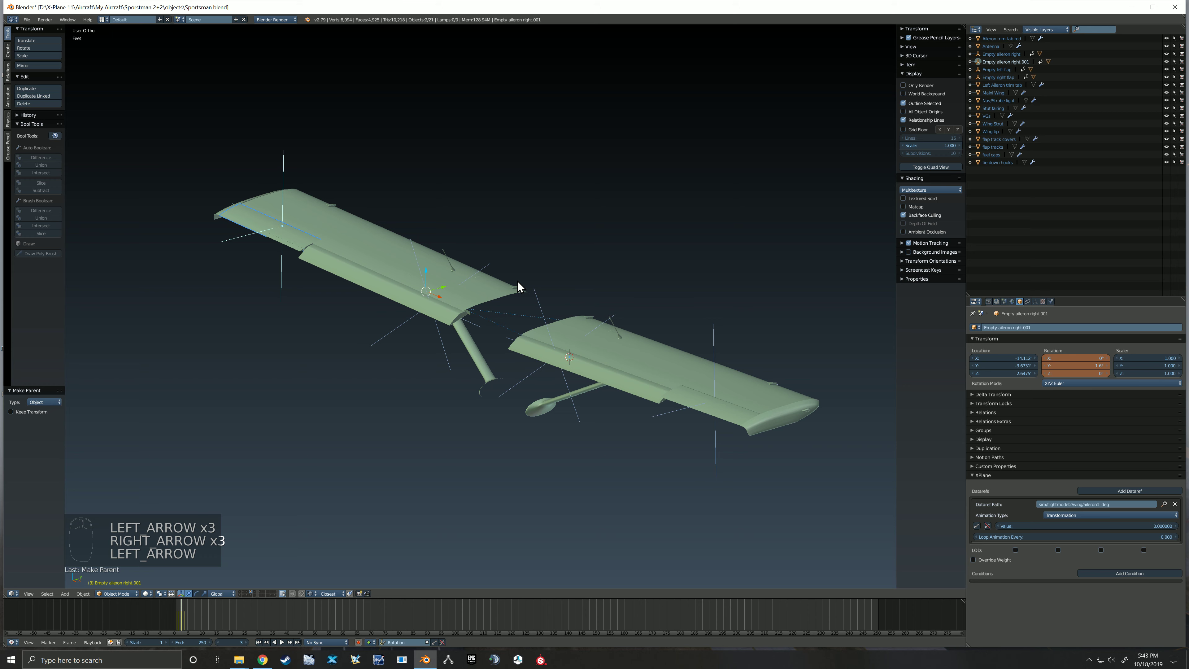
key(Left)
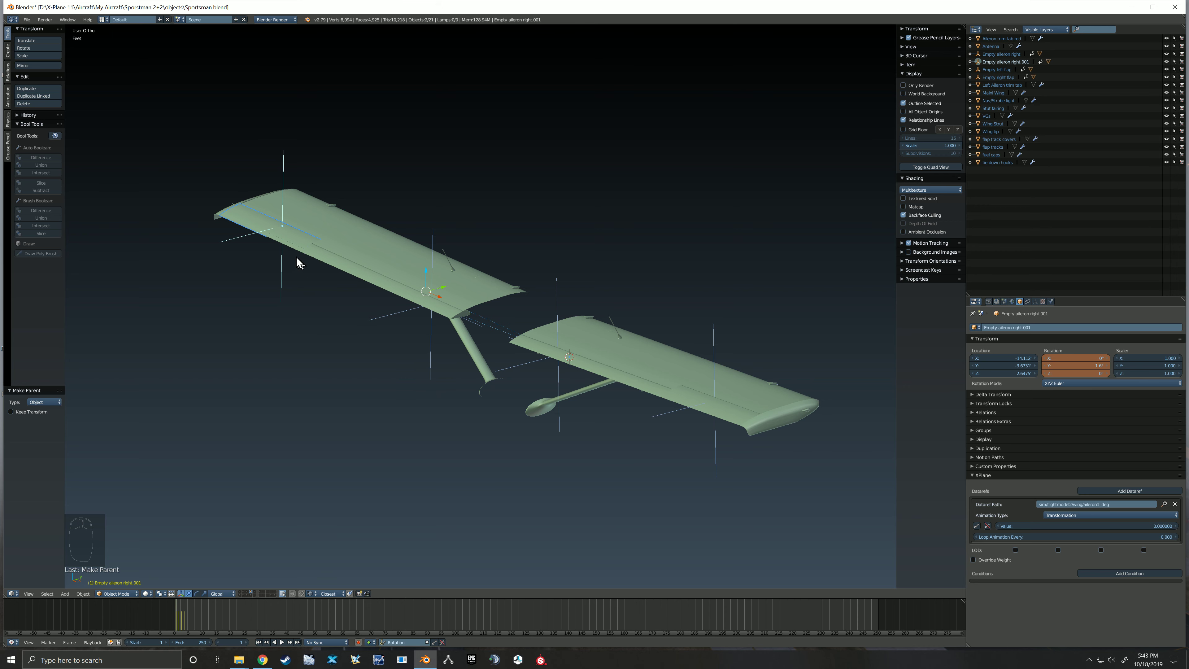
scroll(284, 239, up, 4)
scroll(285, 242, down, 3)
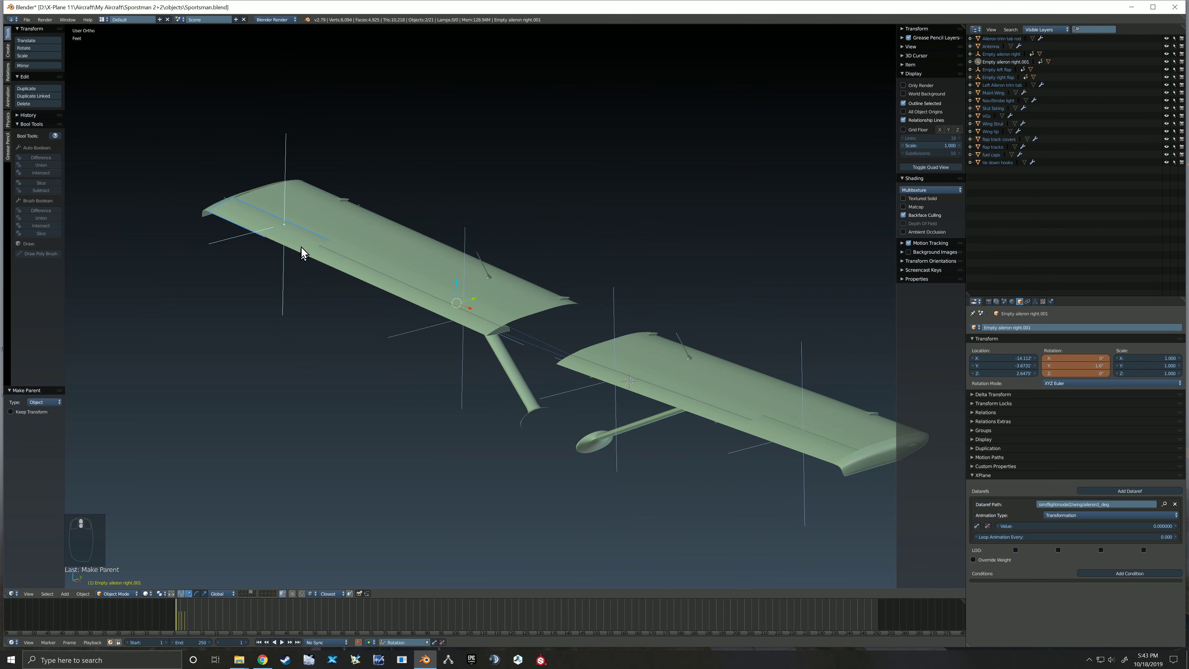
ctrl+scroll(336, 313, down, 3)
shift+scroll(359, 364, down, 4)
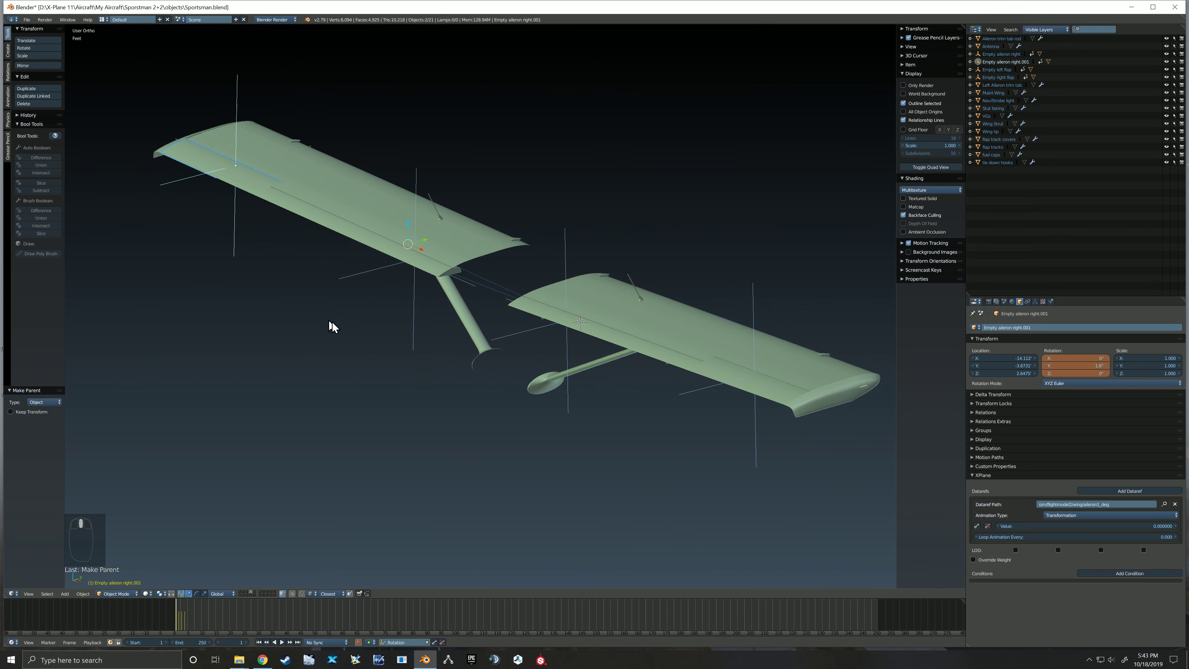
ctrl+scroll(438, 378, down, 2)
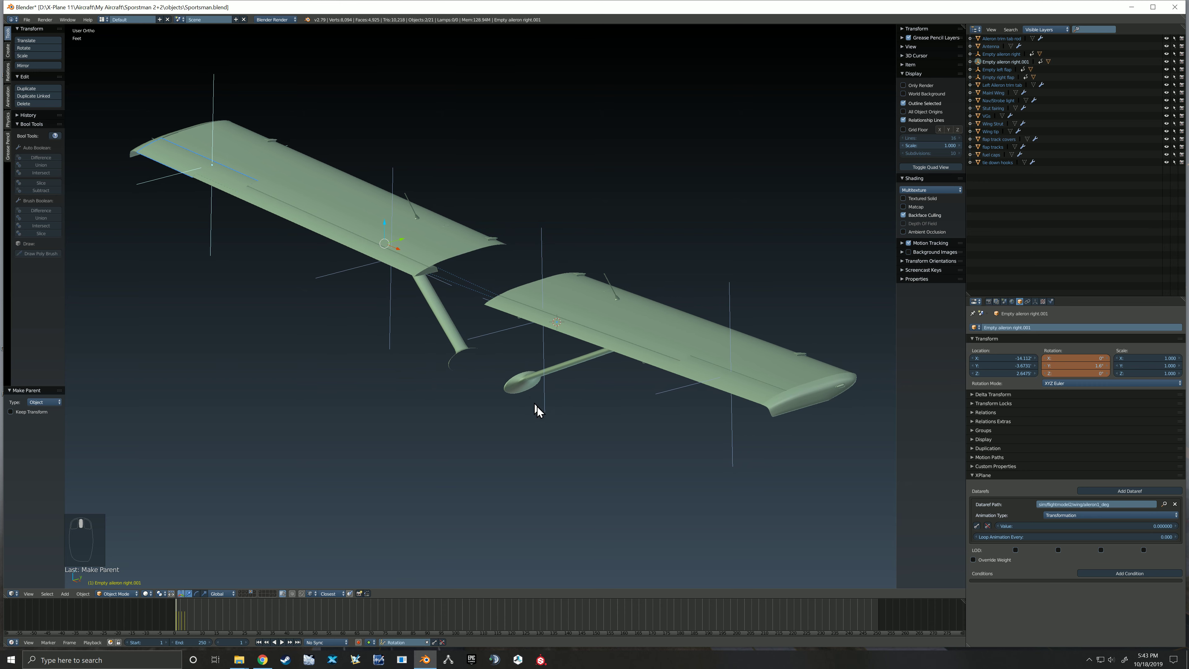
On frame 2, set Empty aileron right's XPlane dataref value to 17 and keyframe it
right_click(731, 410)
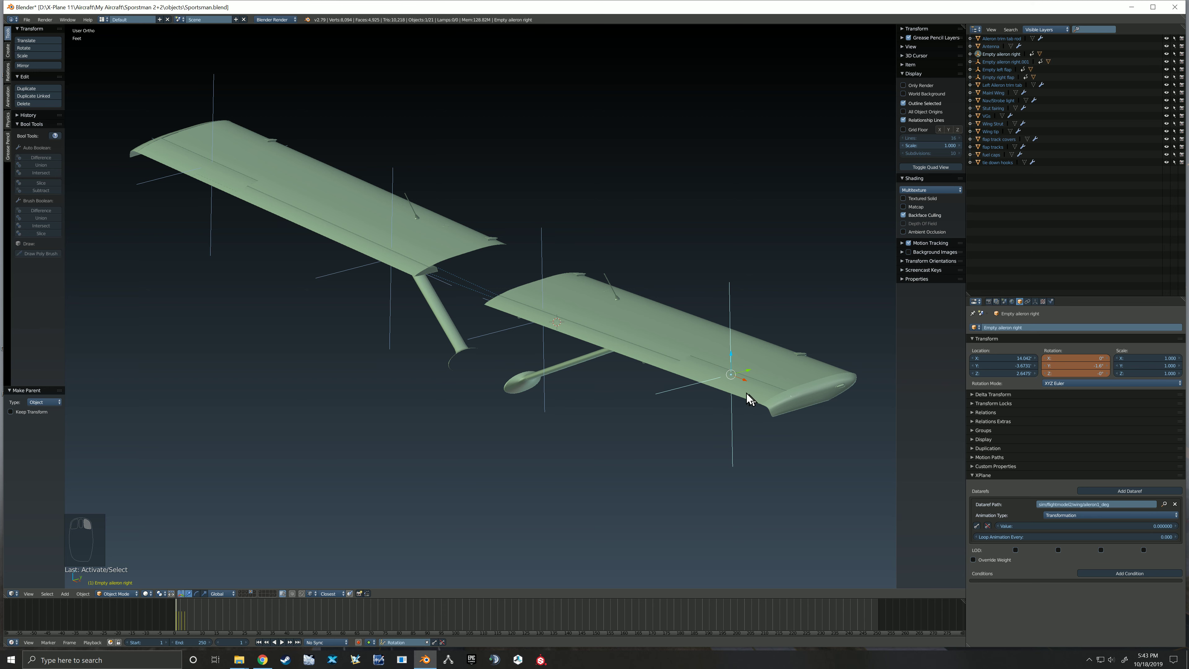
shift+middle_drag(746, 392, 712, 383)
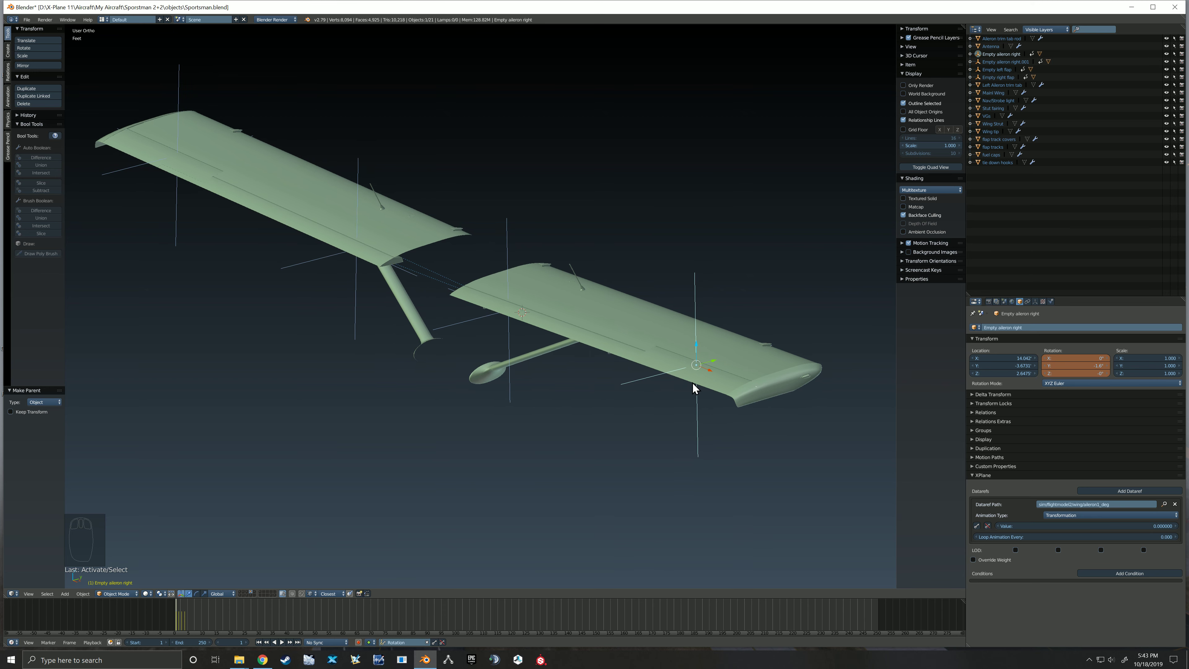
key(Right)
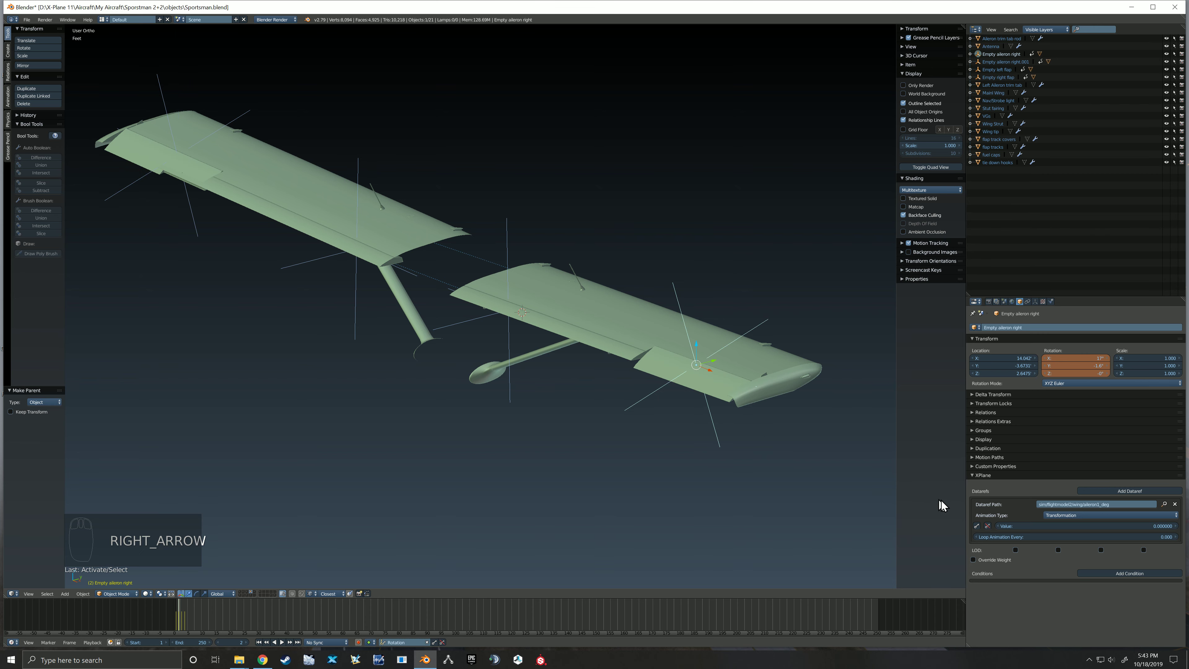
click(1077, 525)
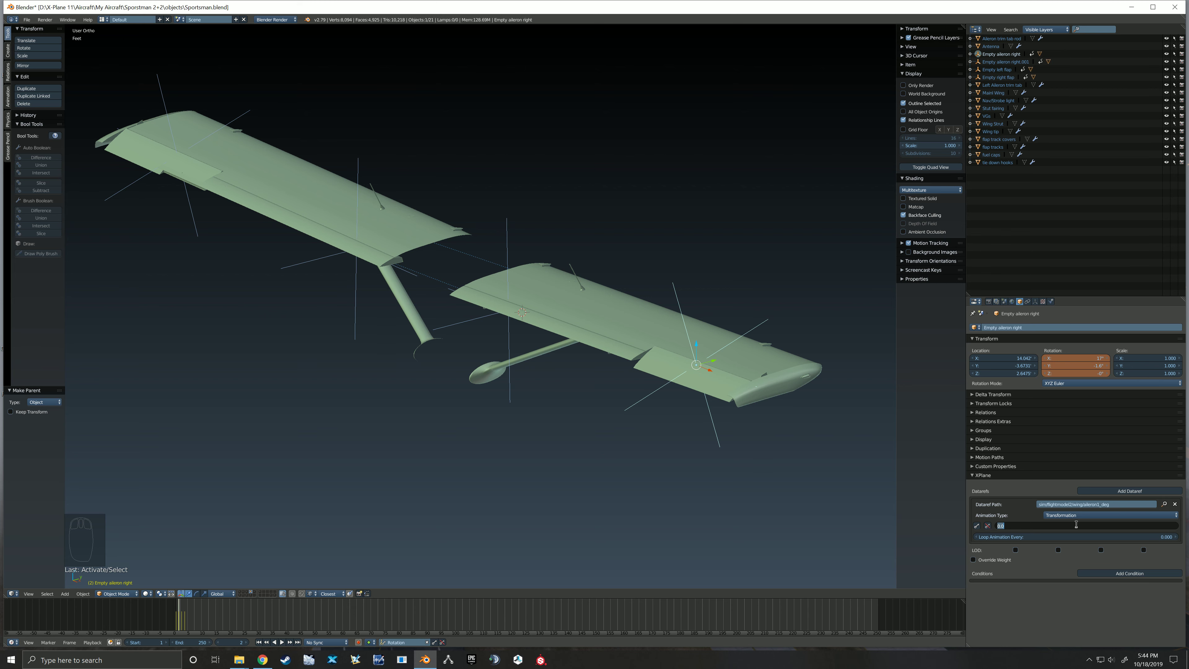
text(17)
key(Return)
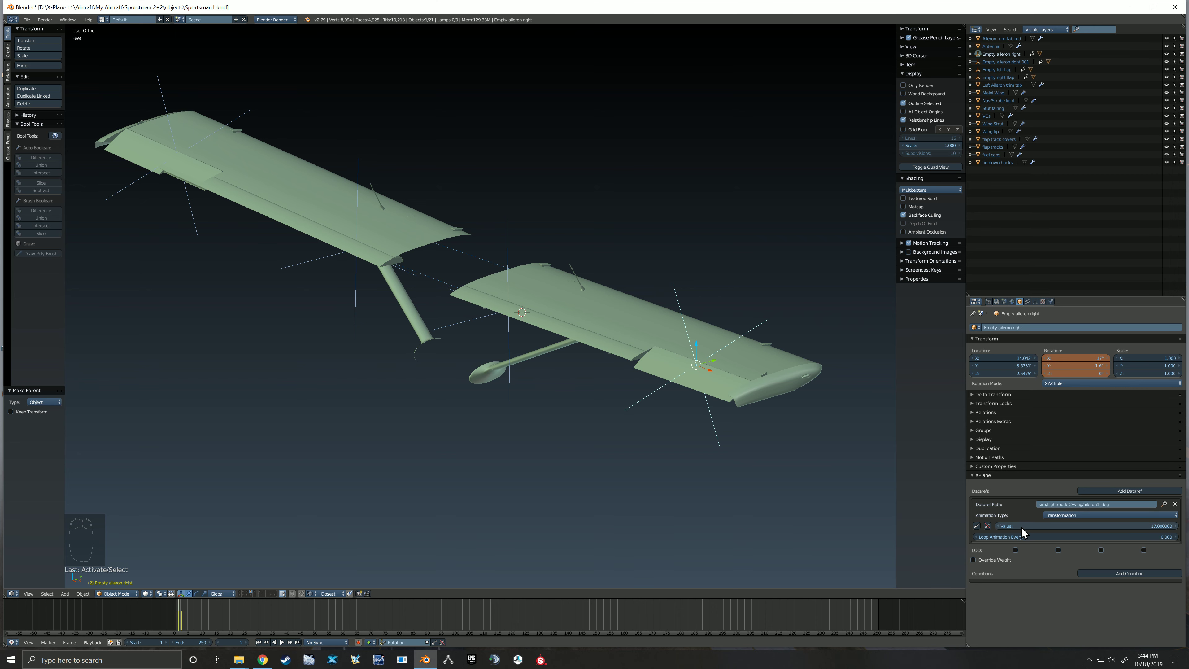
click(976, 525)
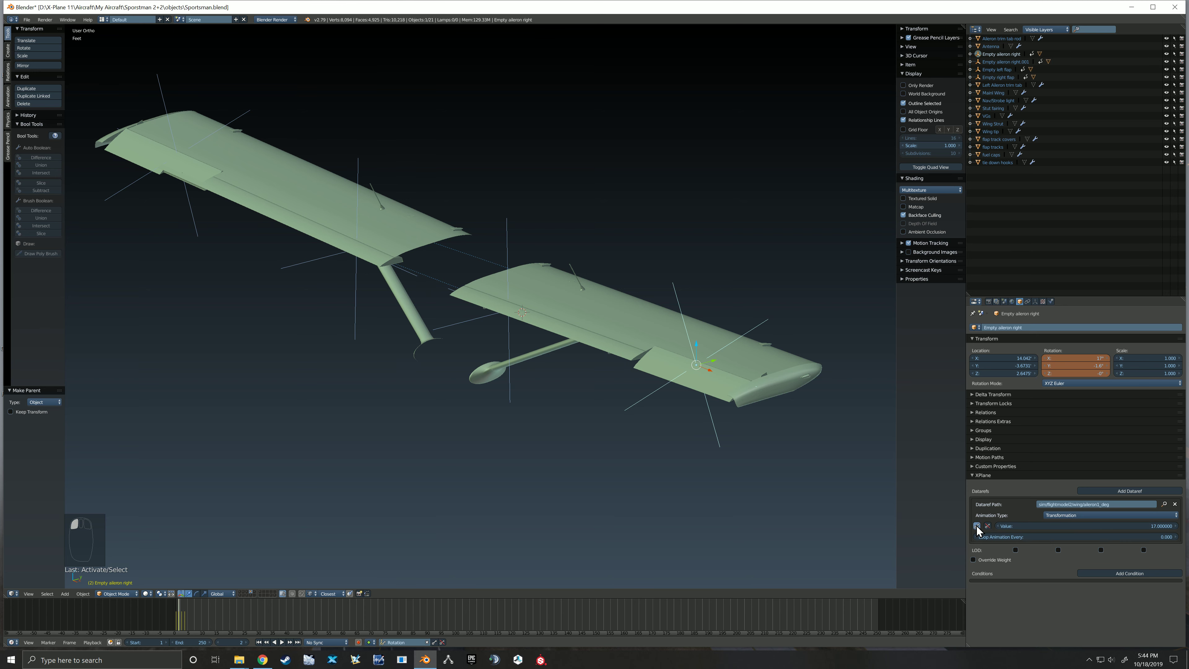
Set the dataref value to 0 on frame 3, then key -17 on frame 4
key(Right)
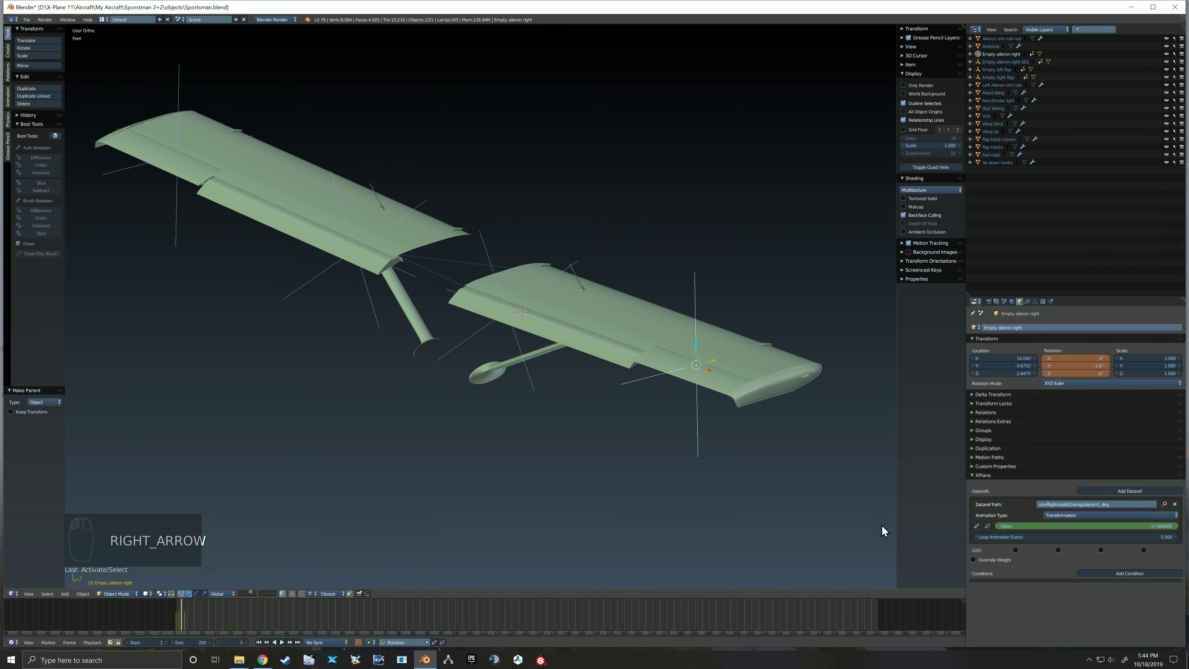
click(1053, 525)
text(0)
key(Return)
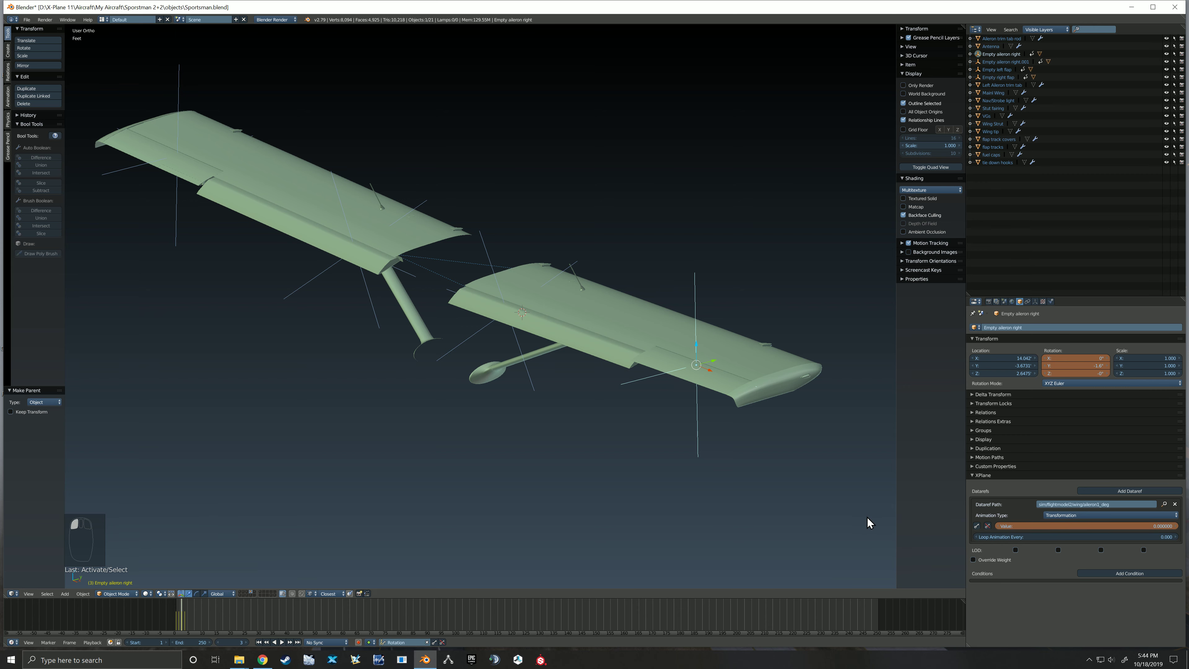
key(Right)
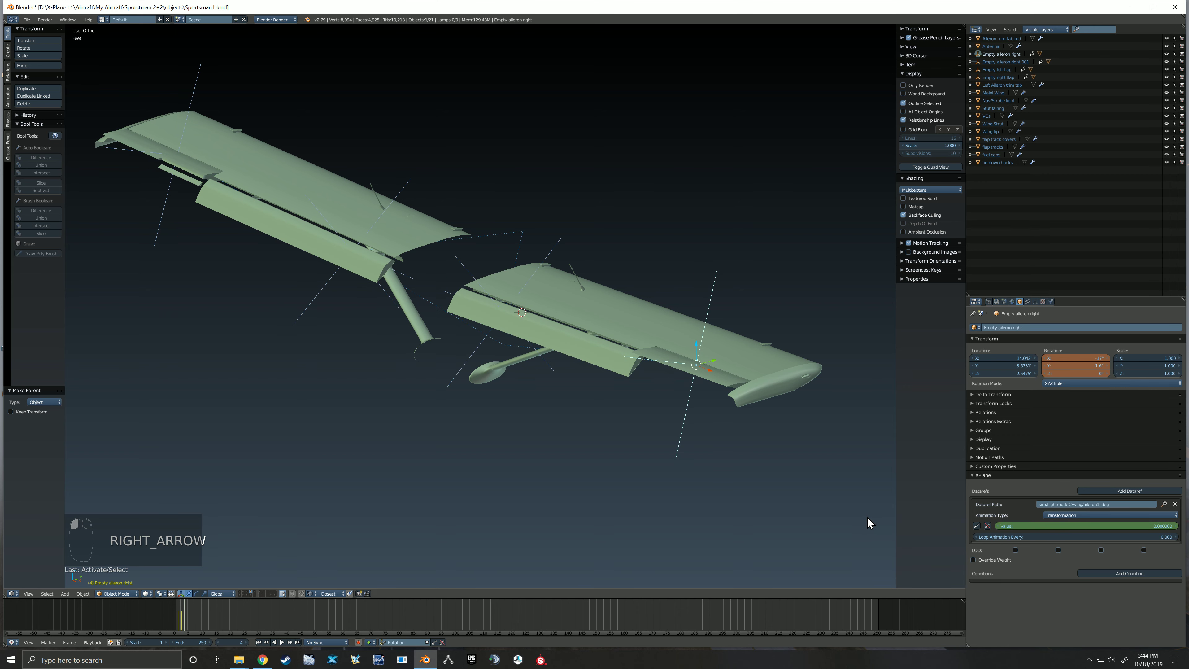
click(1031, 525)
text(-17)
key(Return)
click(976, 526)
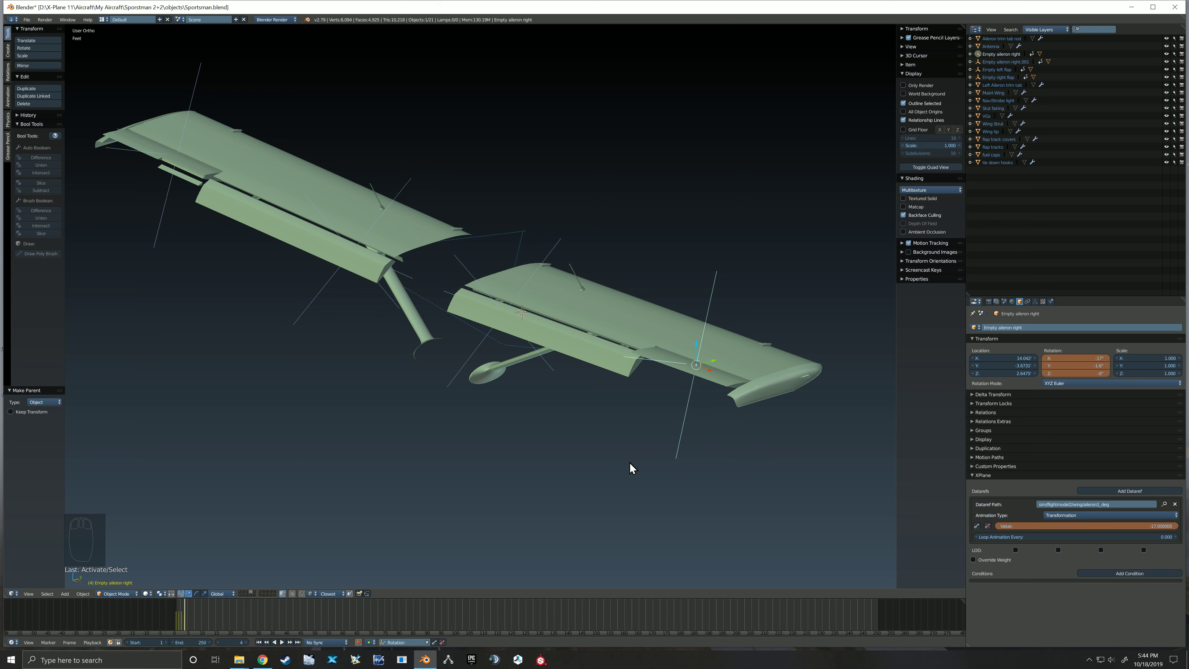
shift+middle_drag(631, 462, 676, 466)
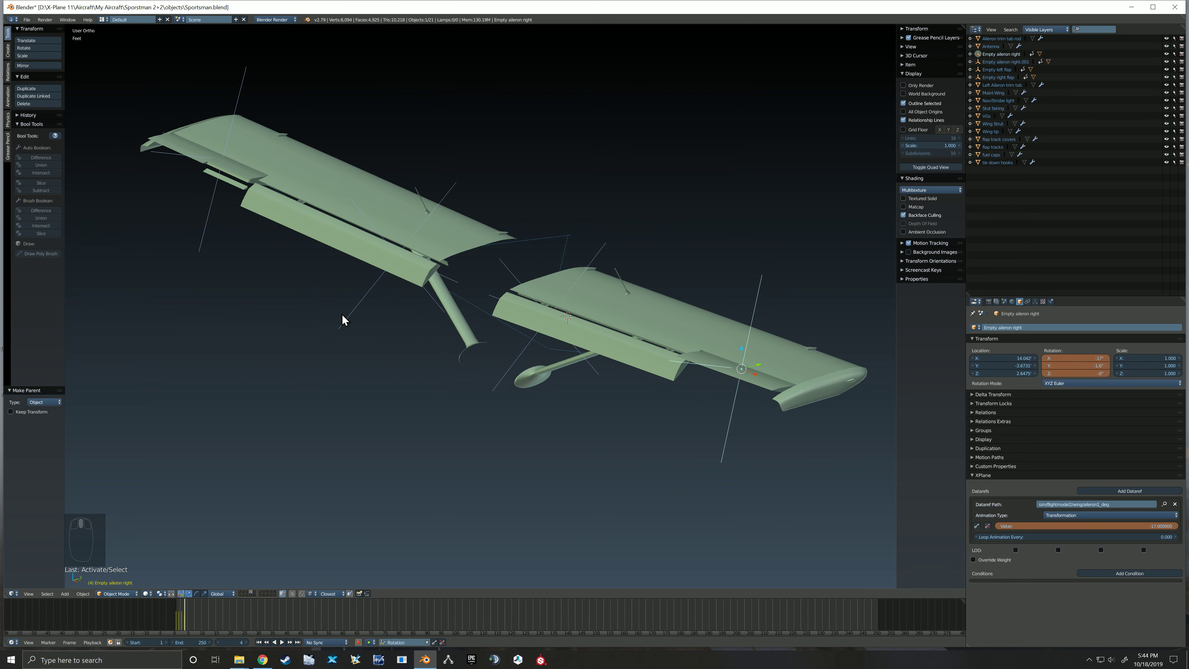
On frame 4, key Empty aileron right.001's XPlane dataref value as 17
right_click(206, 220)
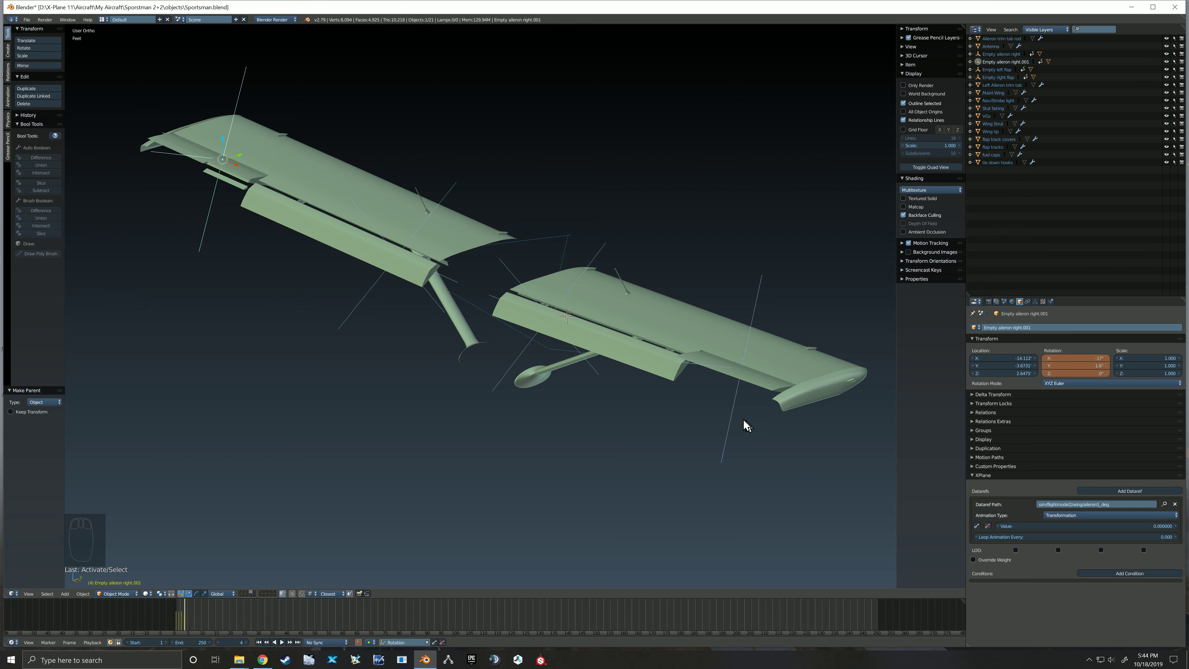
right_click(730, 415)
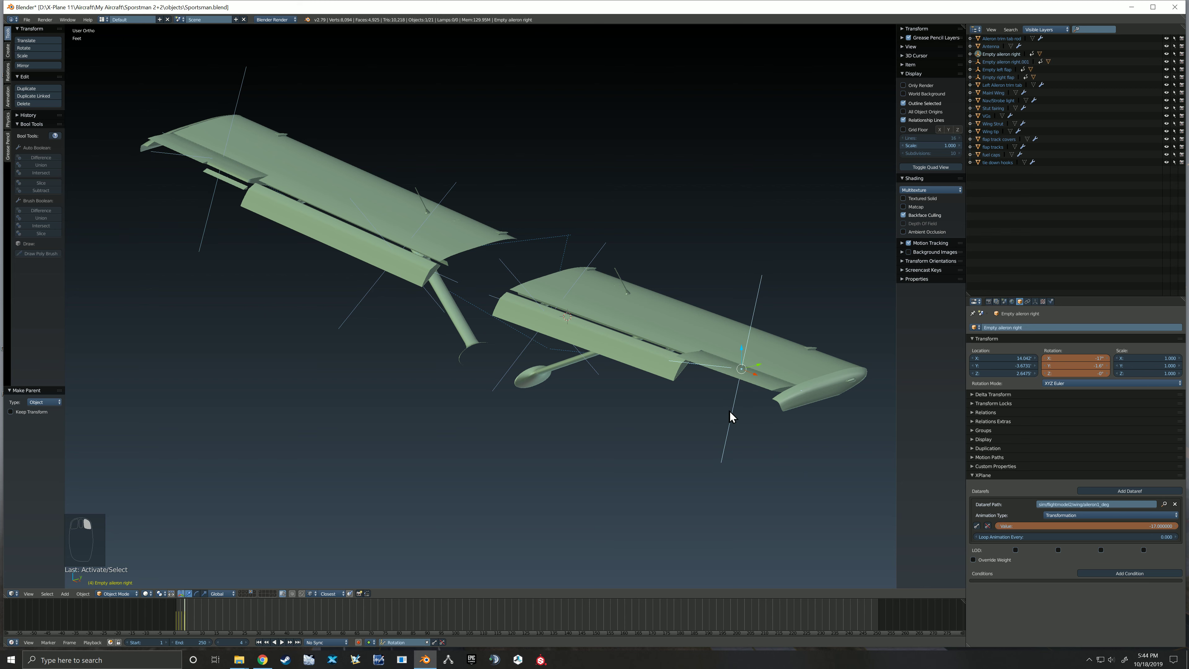
right_click(207, 237)
click(1078, 527)
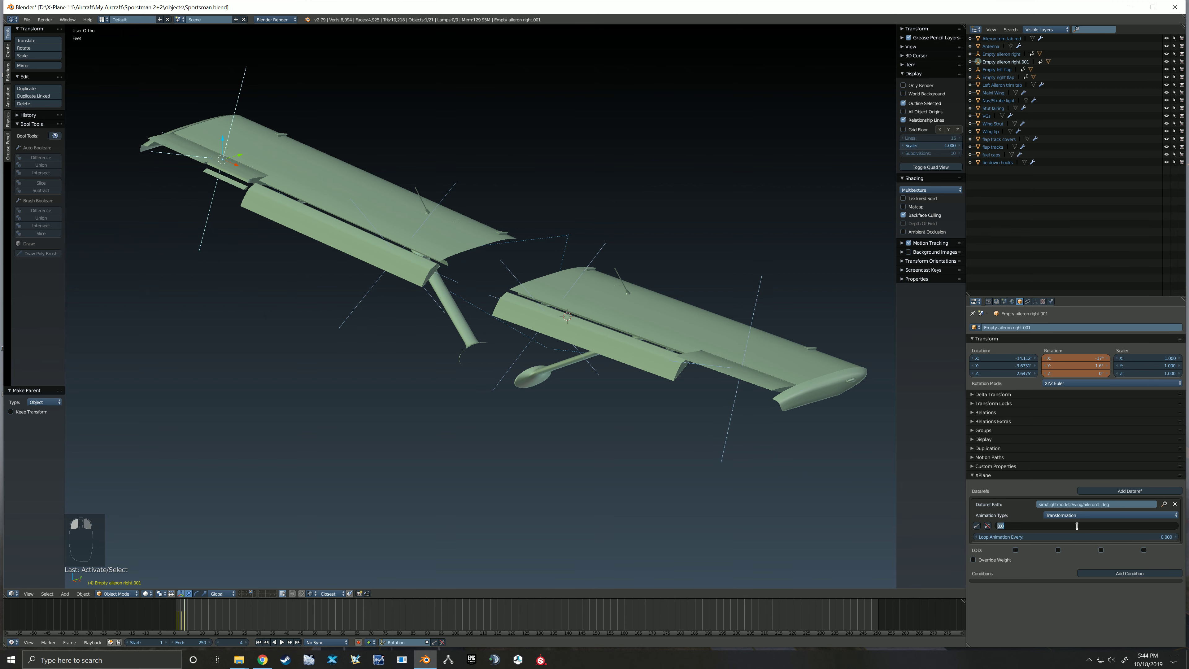
text(17)
key(Return)
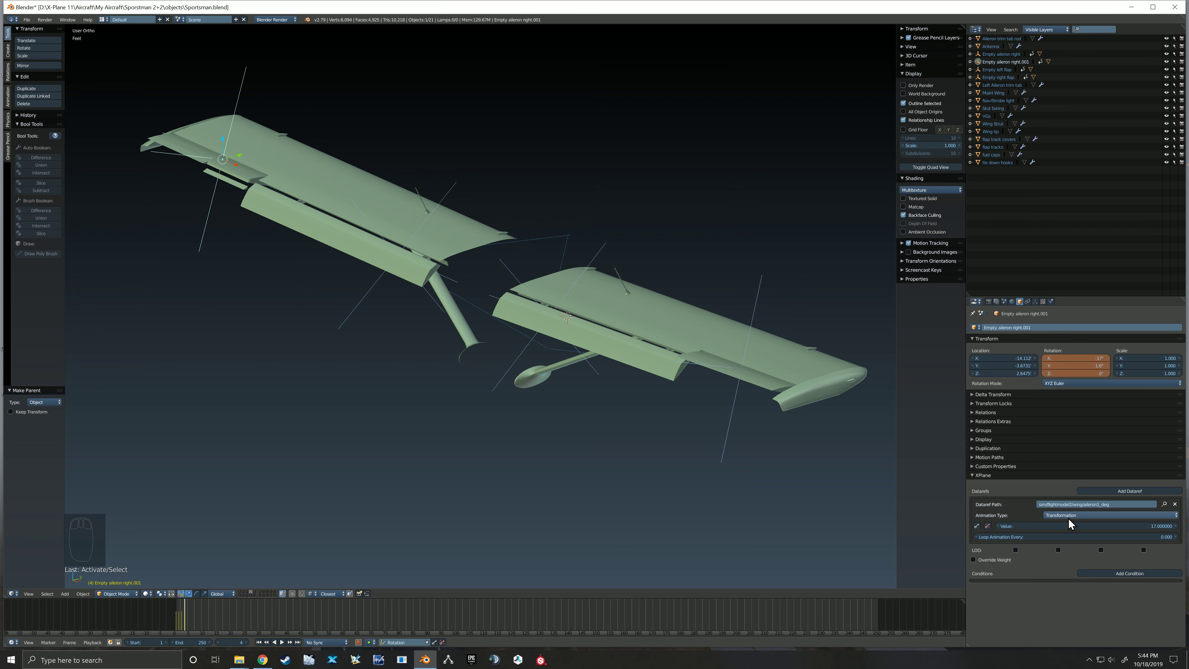
click(979, 525)
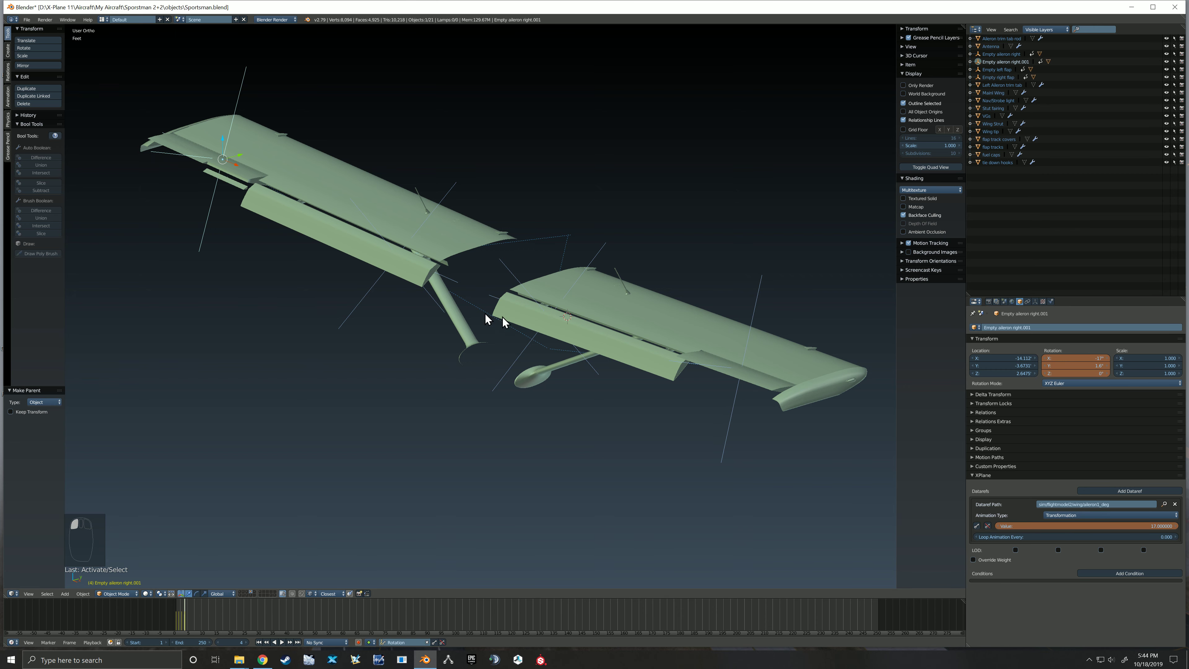
Key the left empty's dataref value 0 on frame 3 and -17 on frame 2
key(Left)
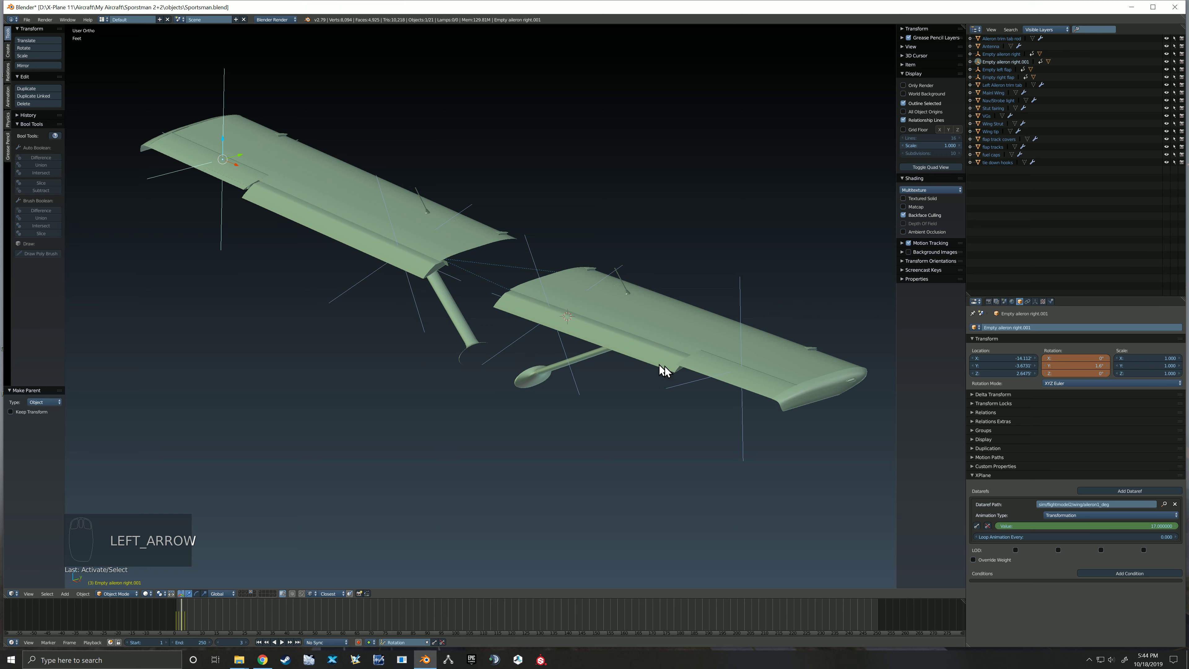
click(1040, 526)
text(0)
key(Return)
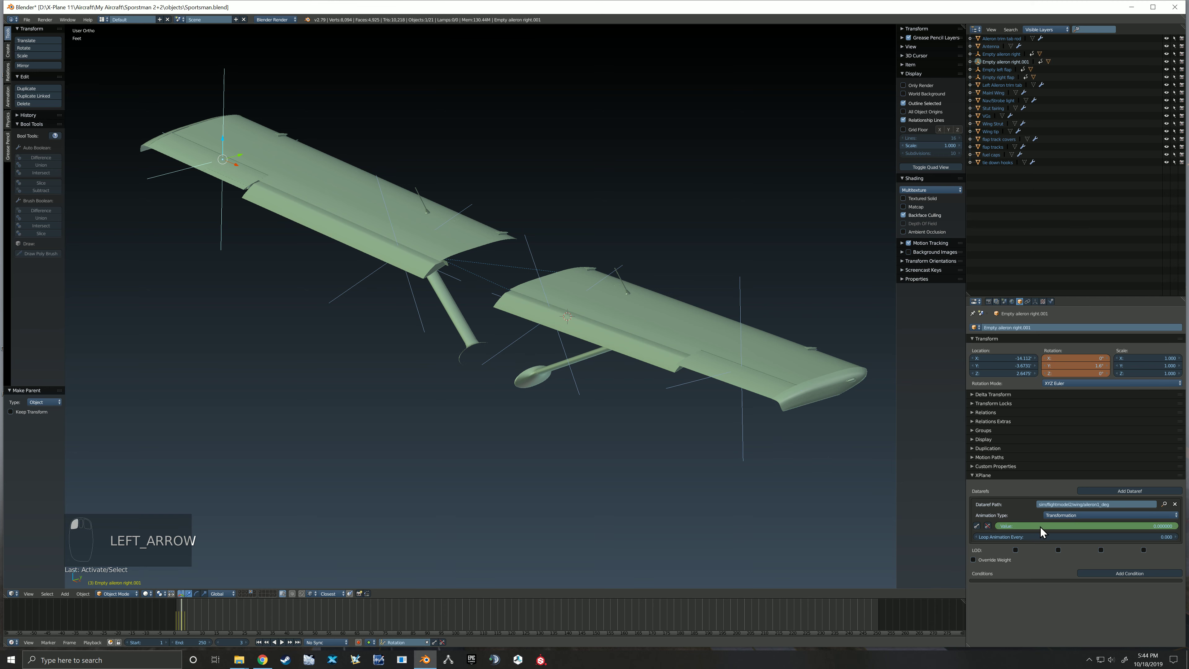
click(978, 525)
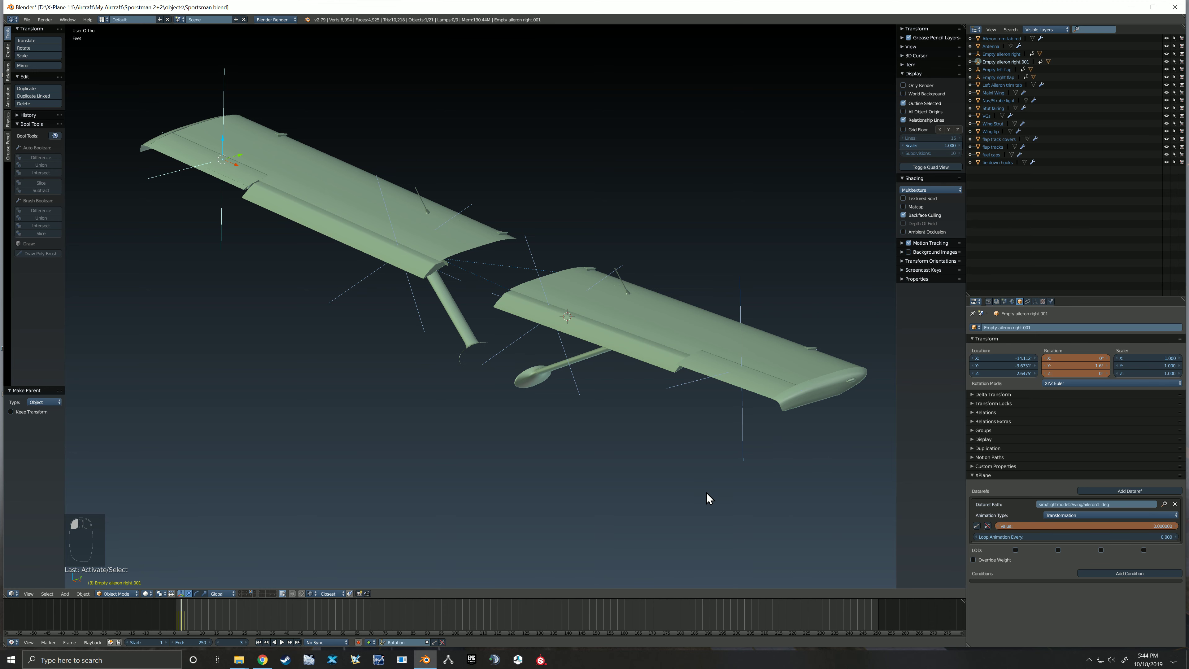
key(Left)
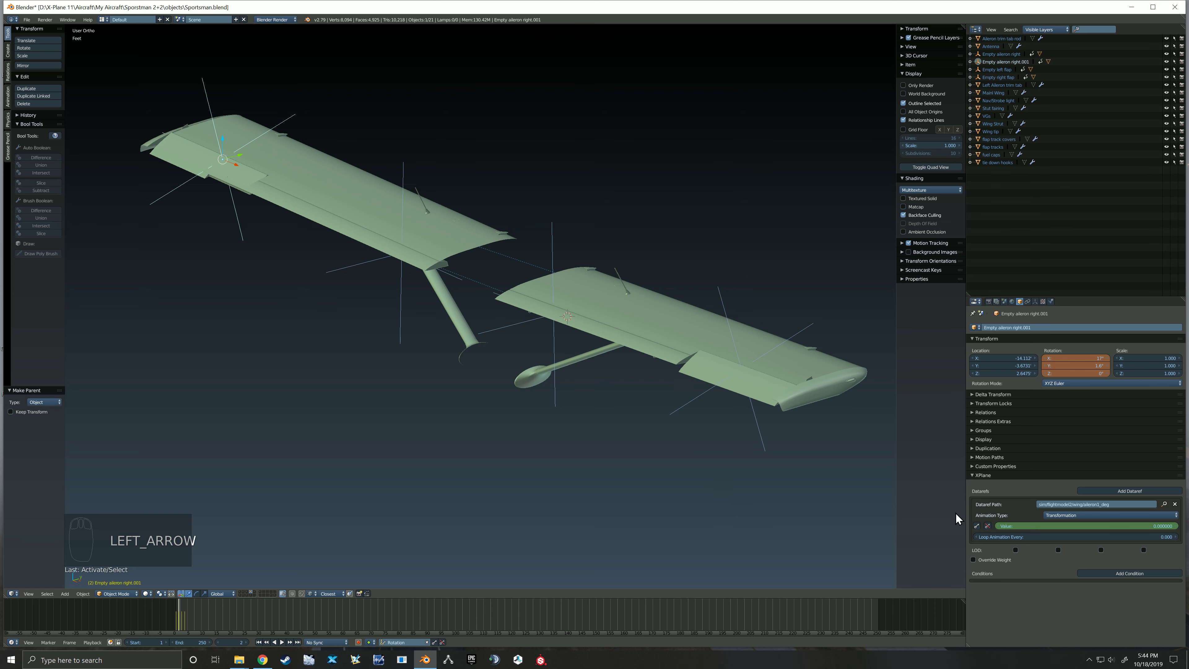
click(1059, 526)
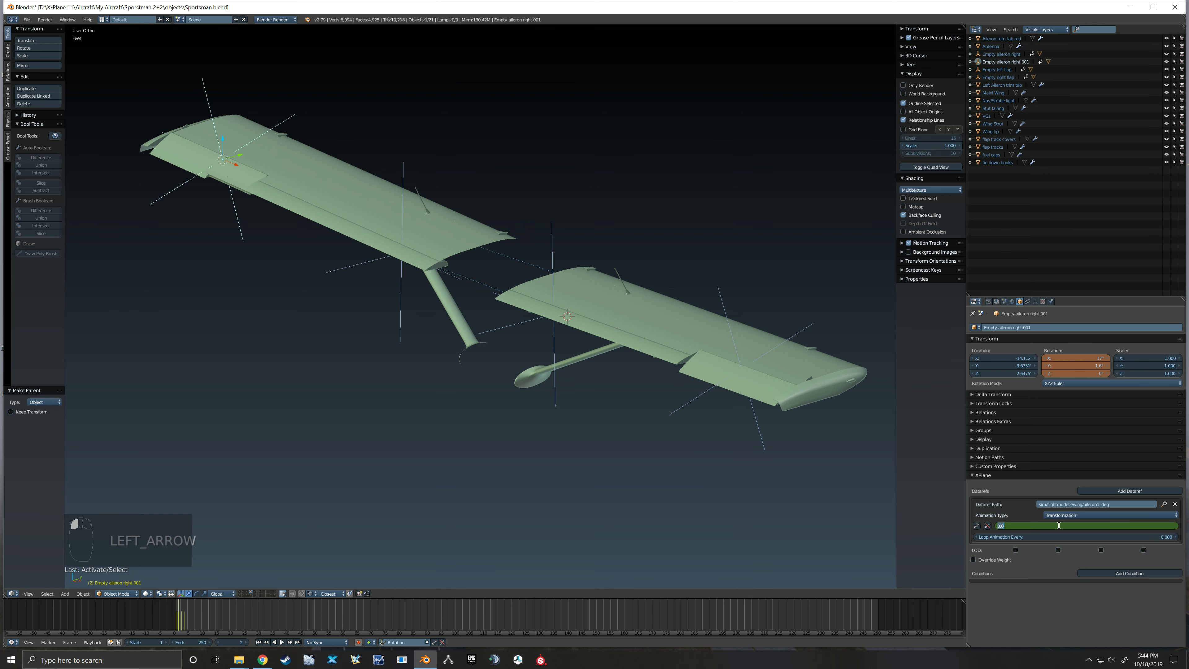
text(-)
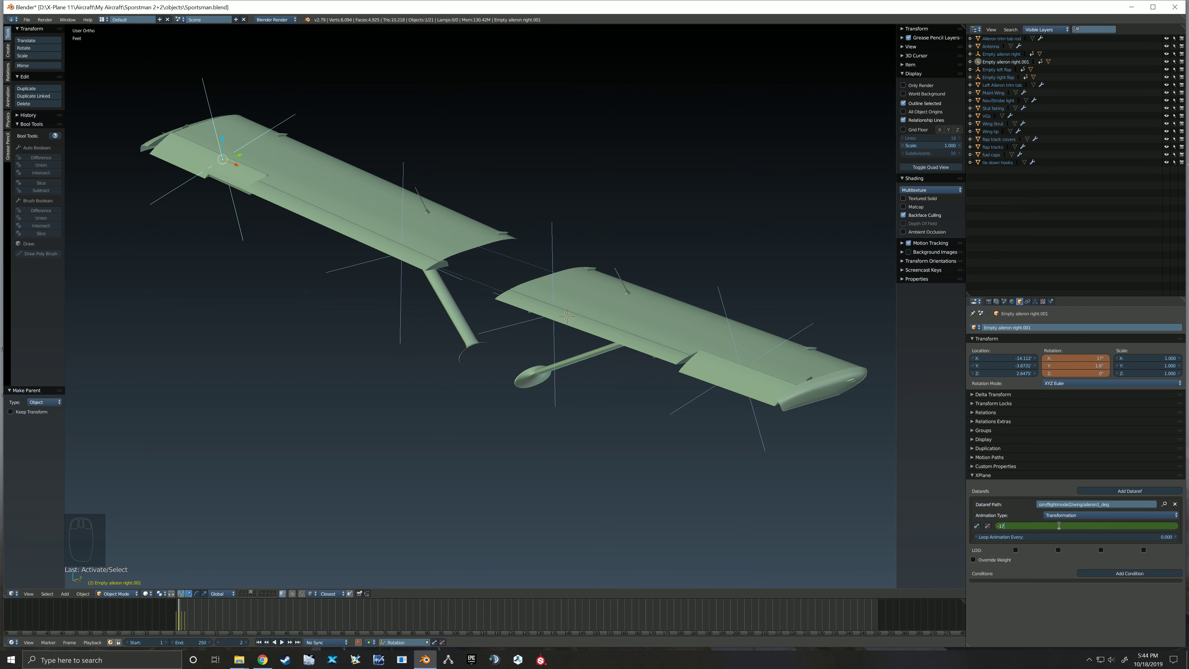
text(17)
key(Return)
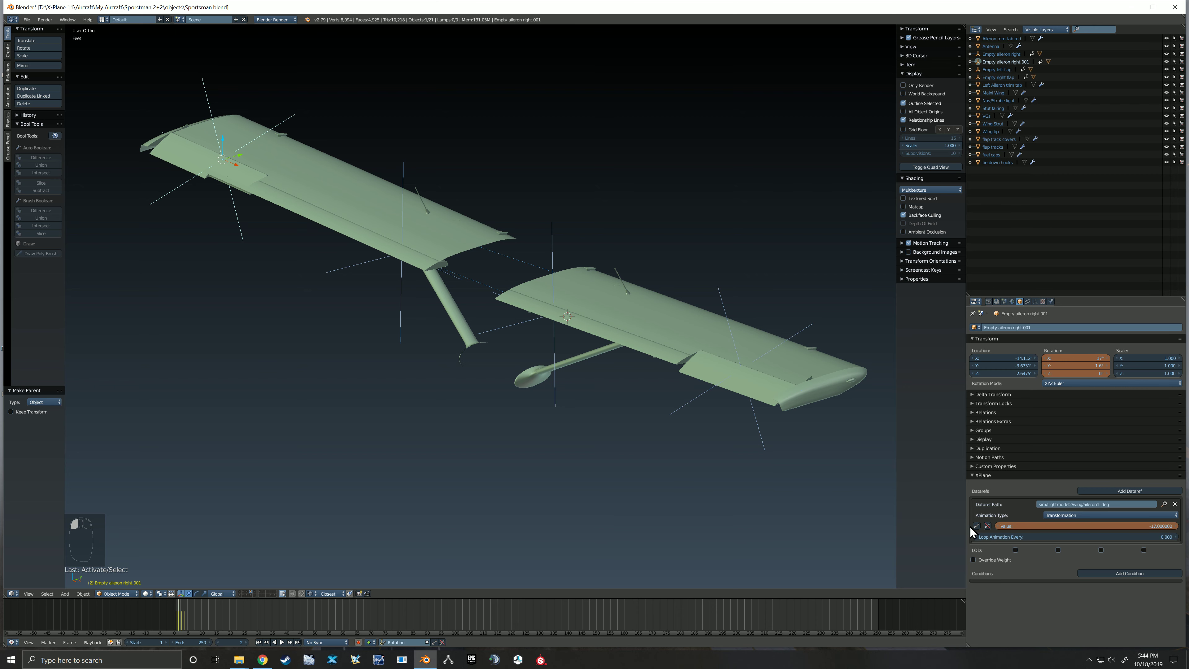
click(977, 526)
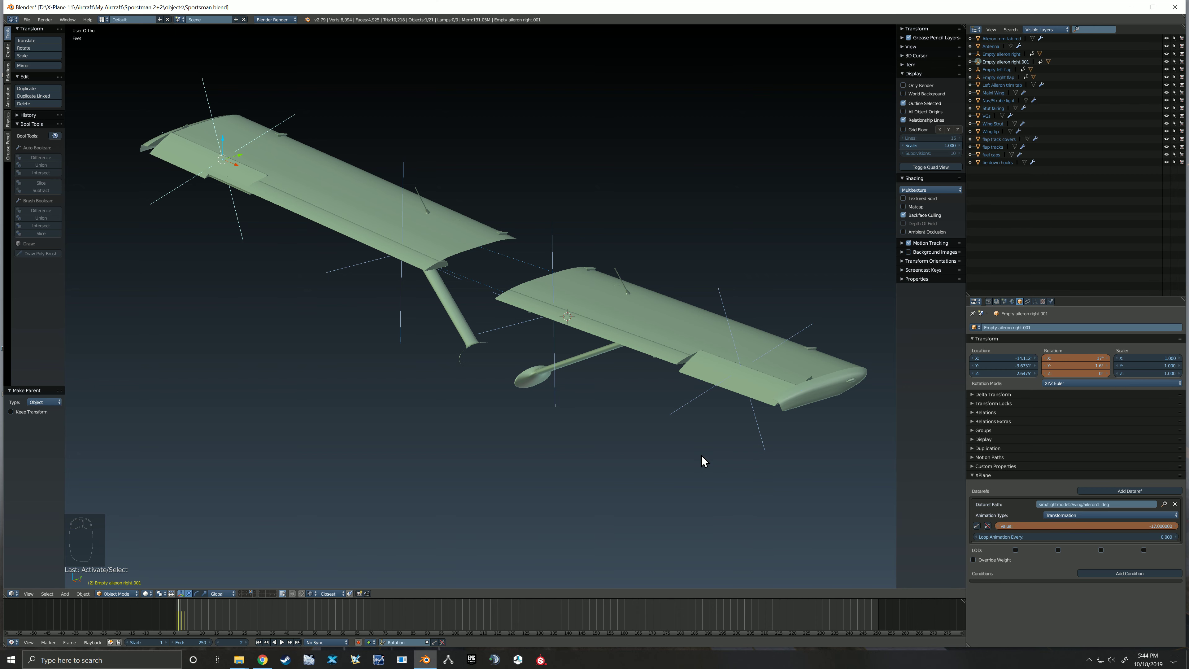
Scrub frames 2 to 4 to preview both ailerons deflecting together
key(Left)
key(Right)
key(Right)
key(Right)
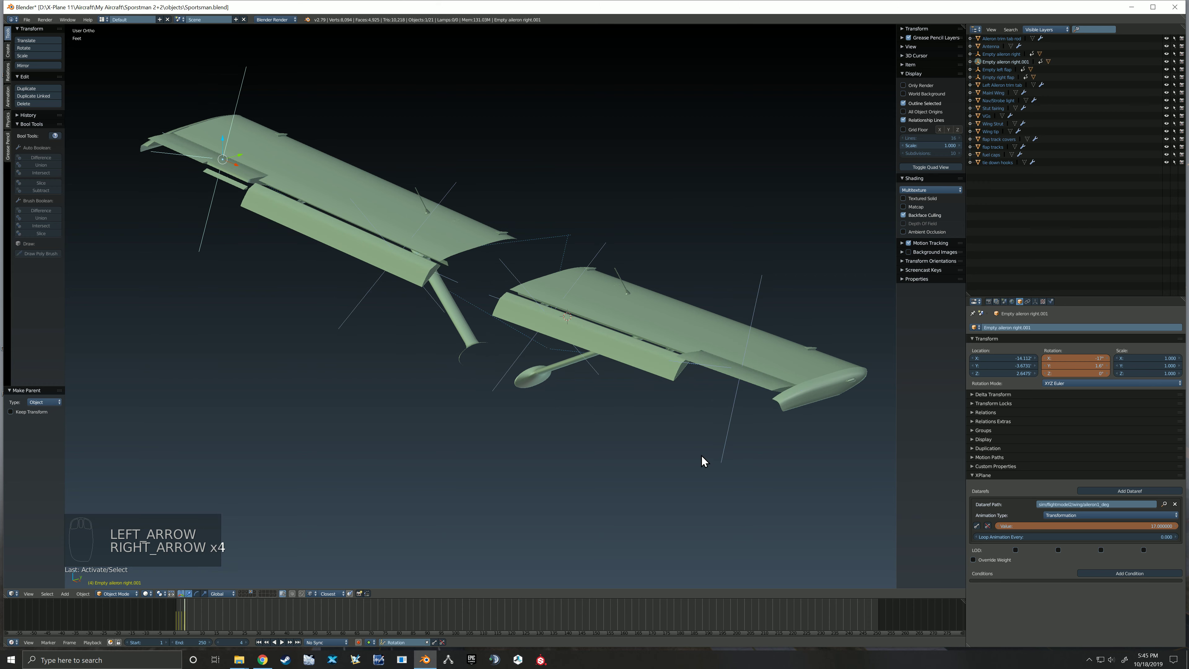
key(Right)
key(Left)
key(Left)
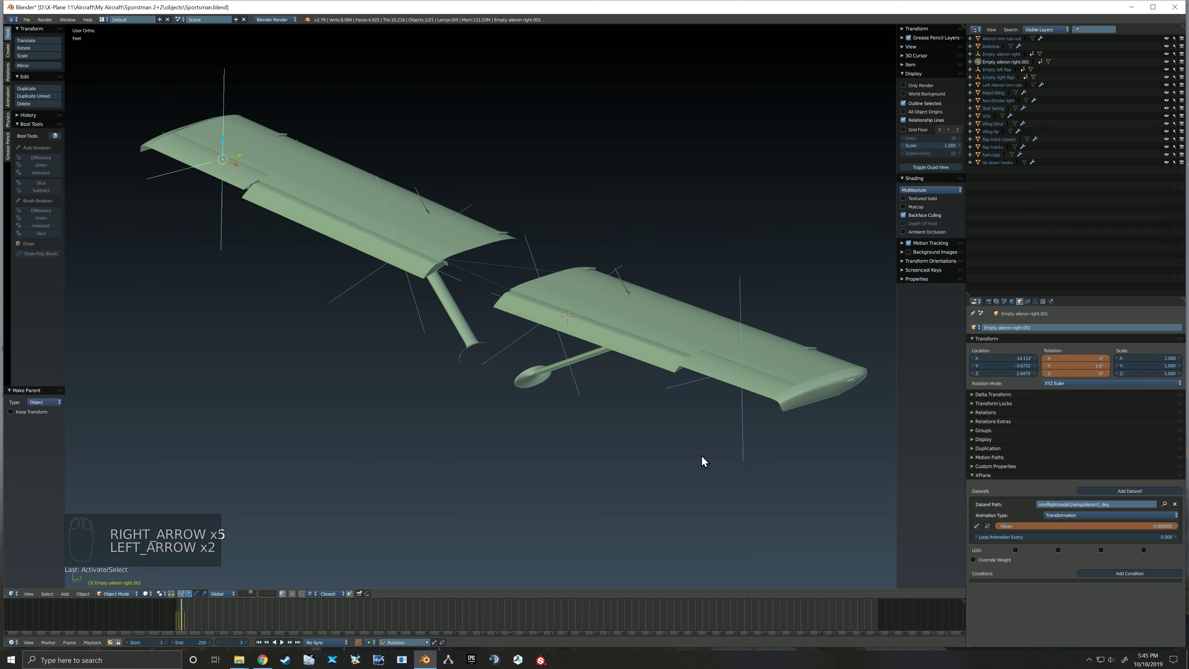
key(Left)
key(Left)
key(Left)
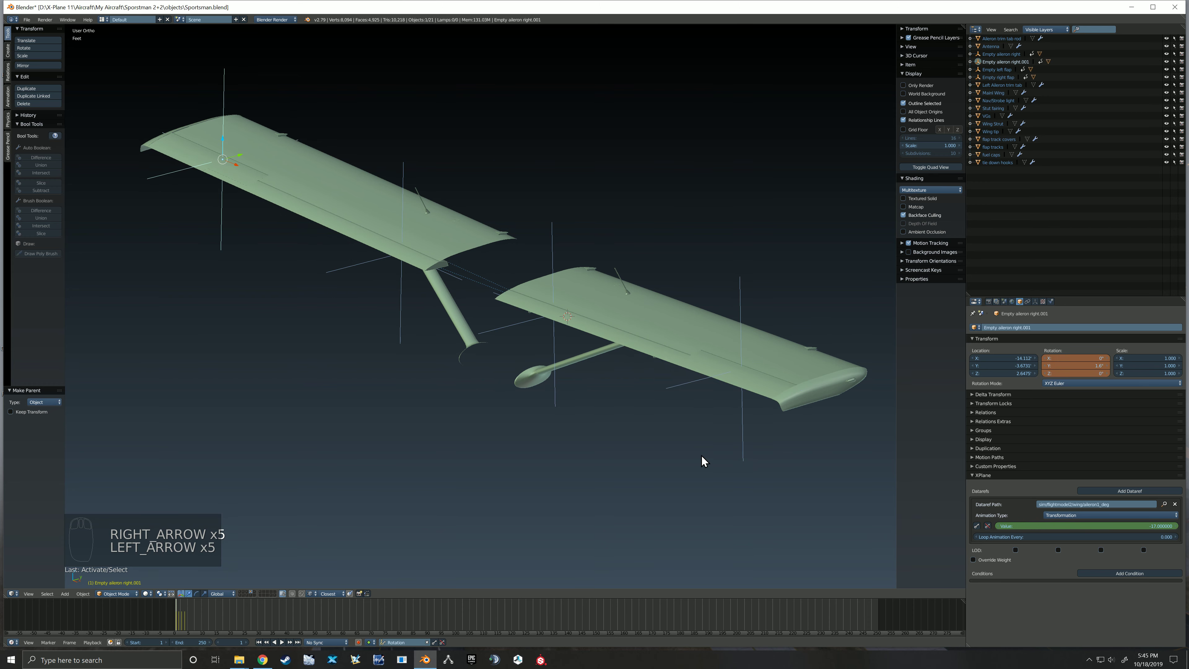
Save the aircraft .blend file
scroll(717, 452, down, 2)
middle_drag(716, 451, 676, 448)
key(ctrl+s)
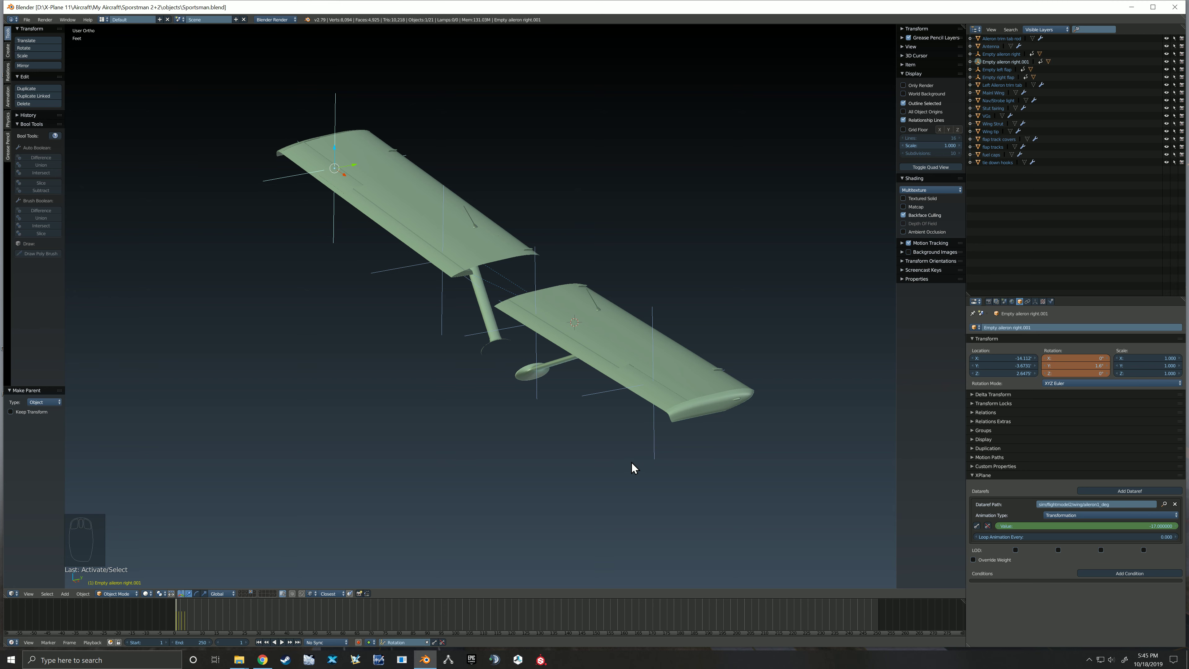
Select Empty aileron right and inspect the wings, confirming its dataref value reads 17
shift+middle_drag(645, 443, 608, 461)
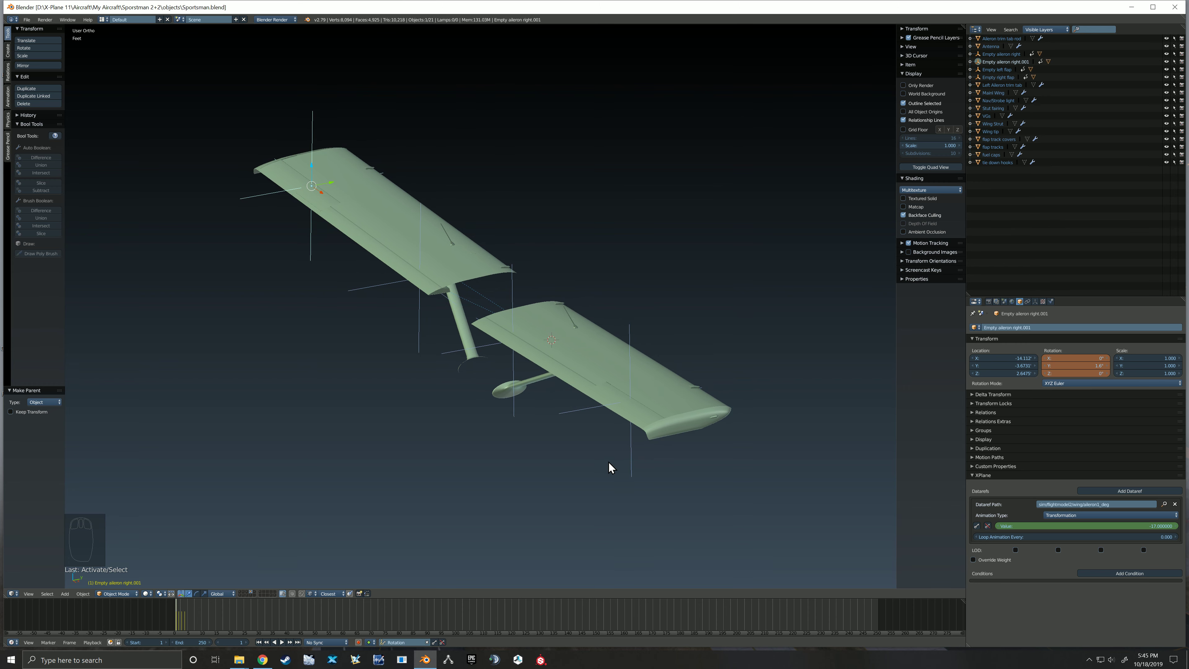
right_click(629, 442)
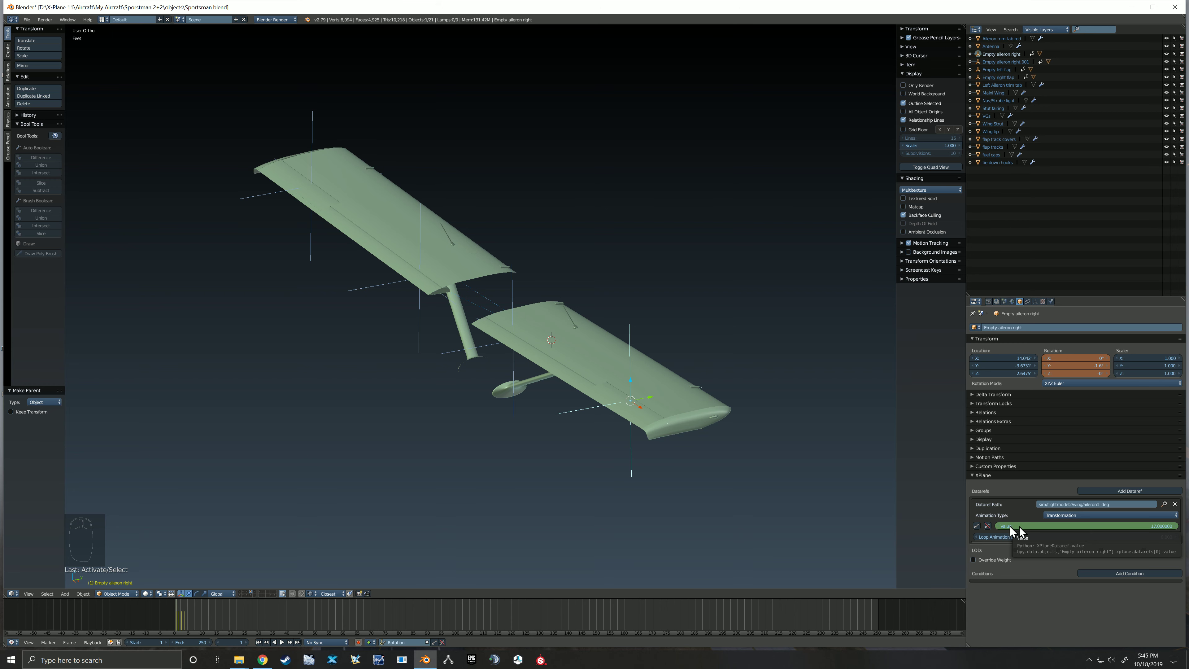
middle_drag(596, 457, 569, 457)
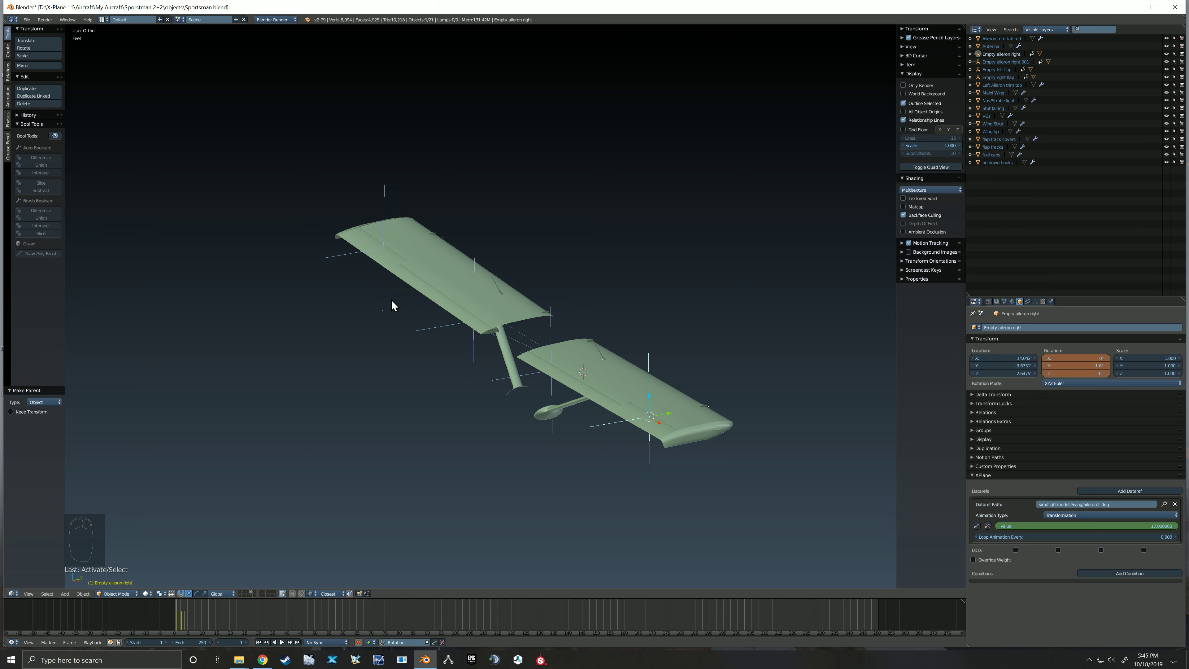
shift+middle_drag(391, 301, 375, 311)
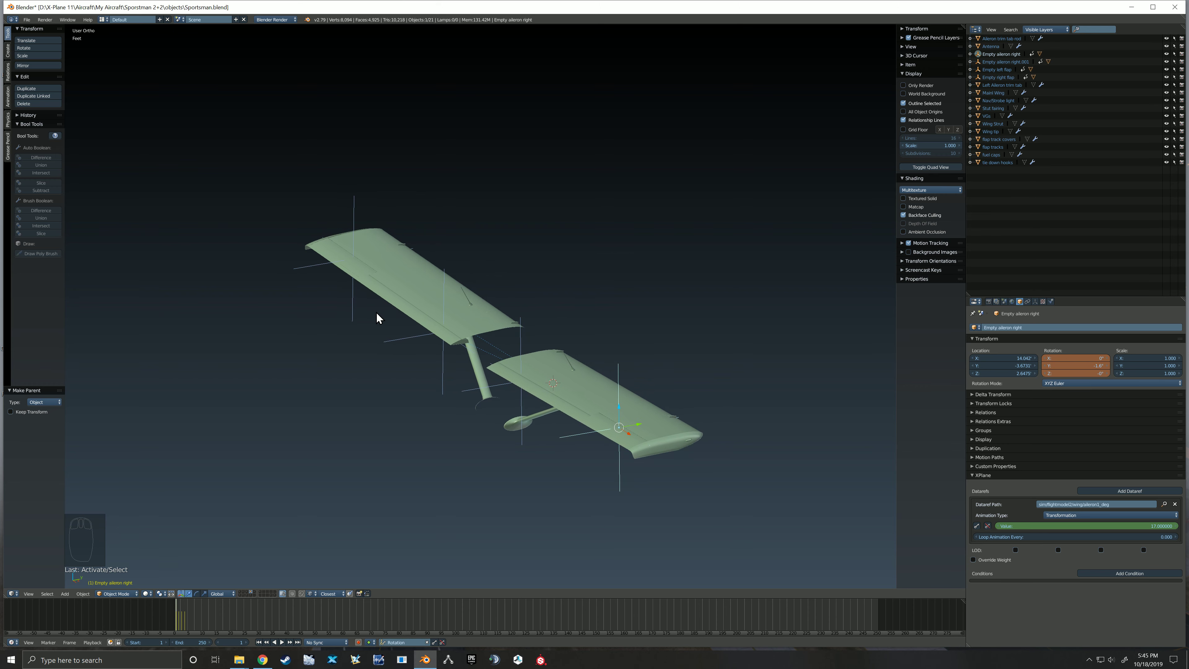
scroll(409, 266, up, 1)
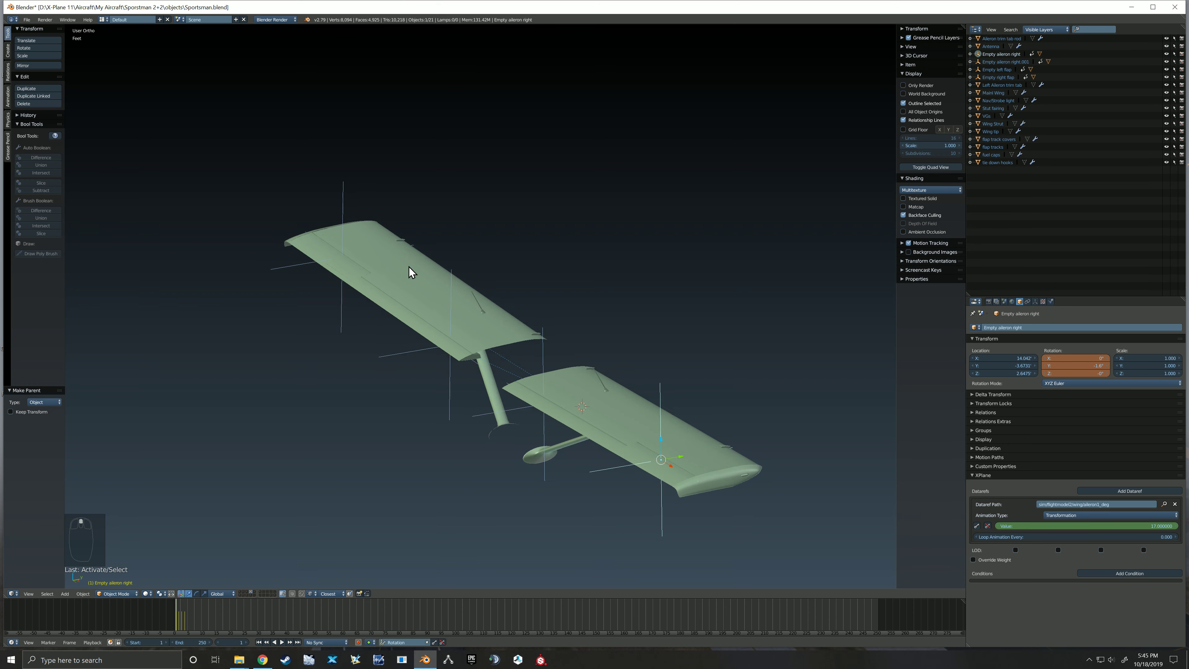
scroll(407, 256, up, 1)
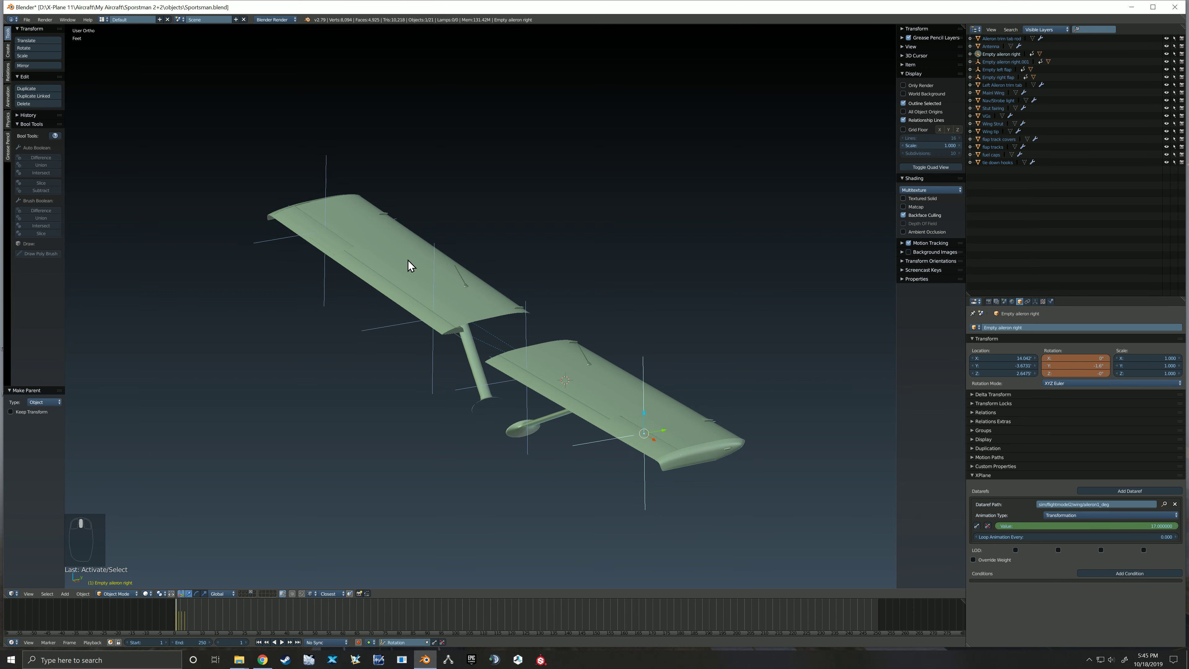